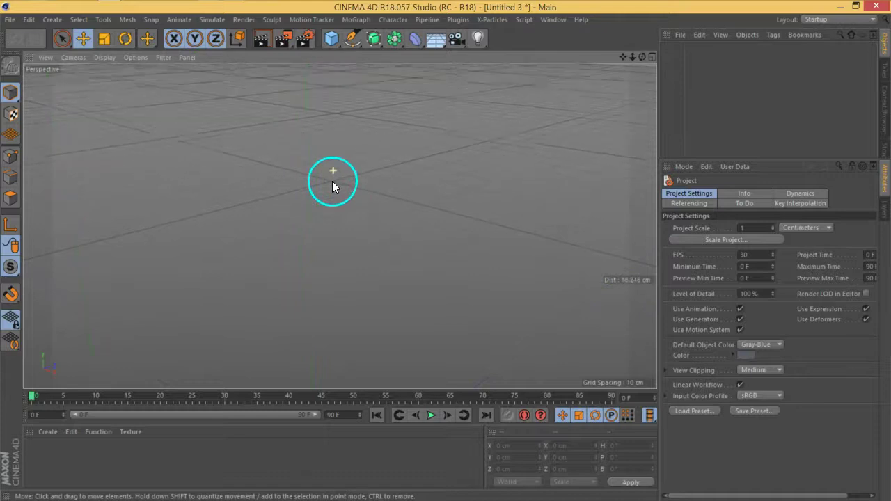
scroll(358, 171, "up", 14)
scroll(359, 185, "up", 2)
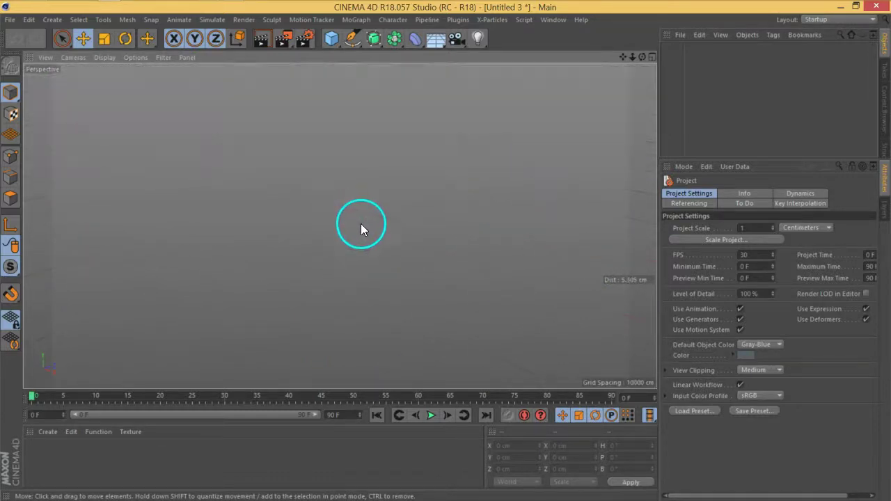
scroll(370, 248, "up", 15)
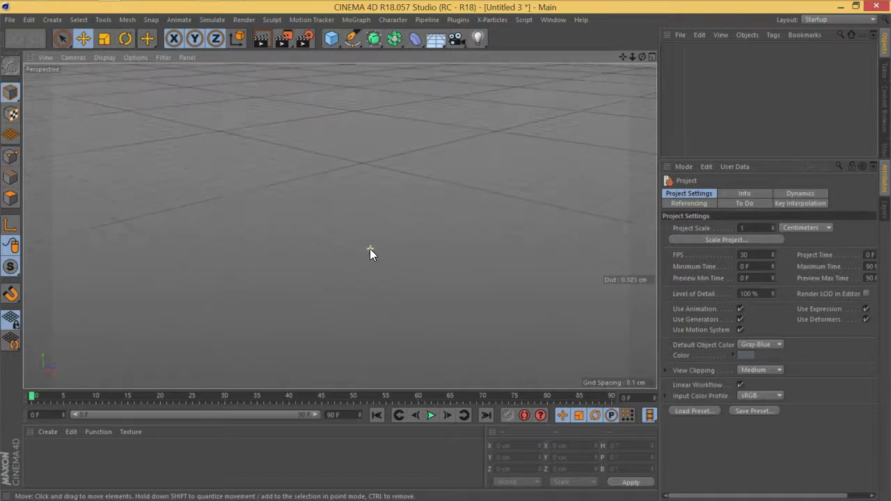
scroll(369, 249, "down", 5)
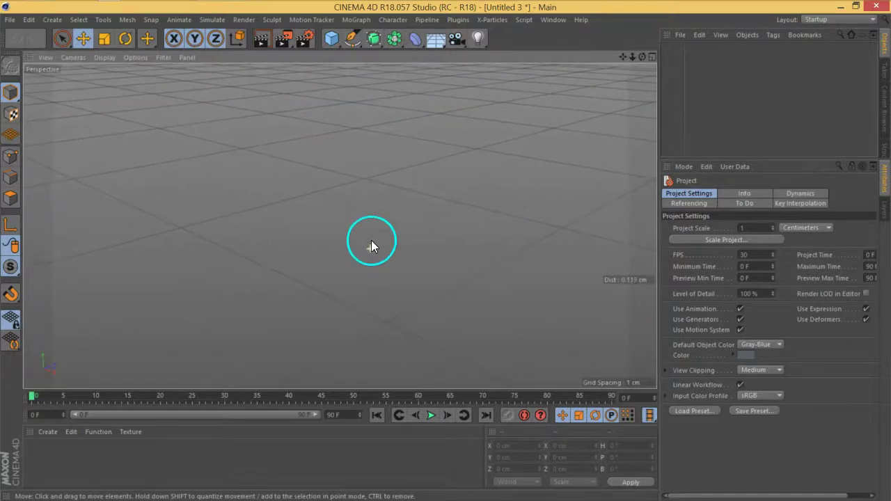
right_click_drag(371, 241, 332, 237, "alt")
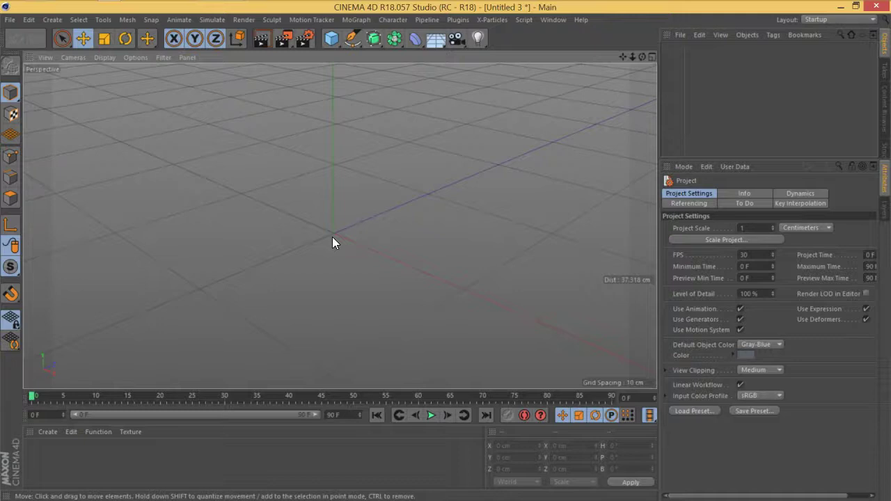
scroll(332, 236, "down", 3)
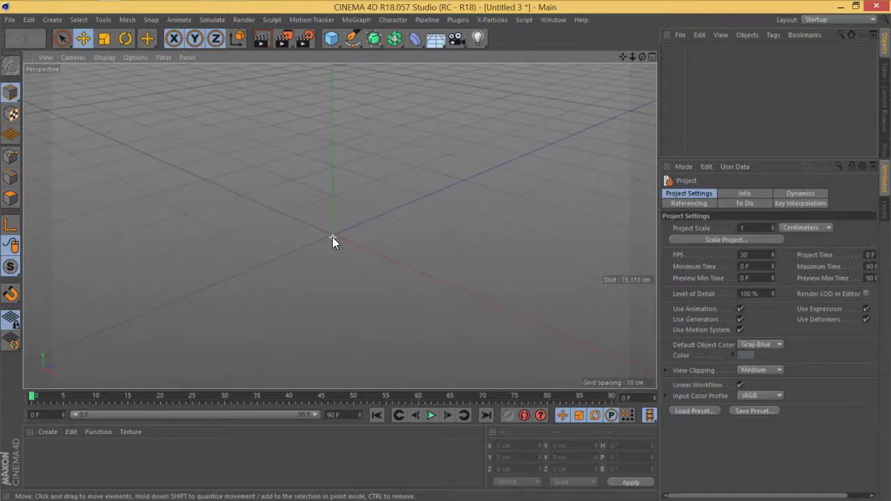
scroll(332, 237, "down", 2)
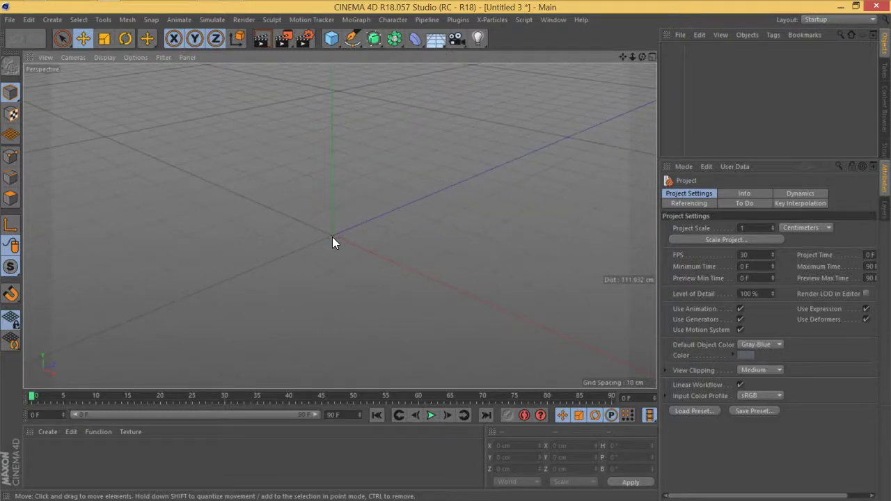
Add a cylinder primitive and resize it into a flat disc about 42 cm across and 1.5 cm thick.
left_click(331, 38)
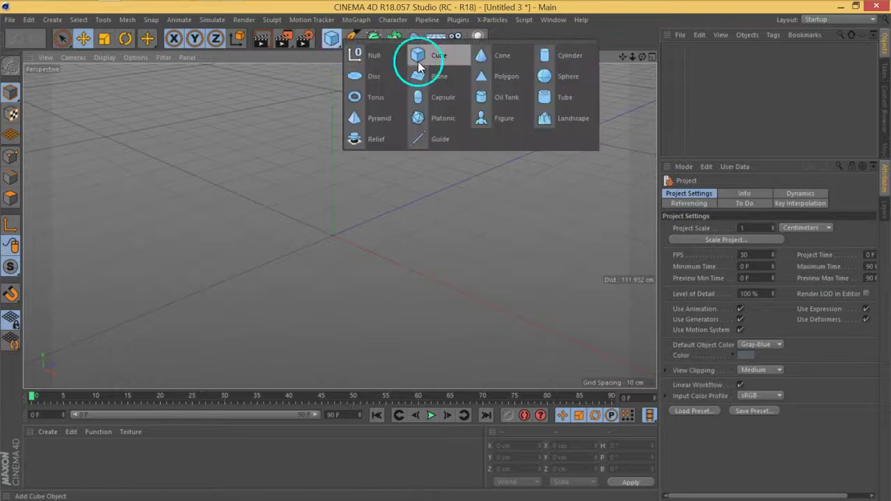
left_click(560, 63)
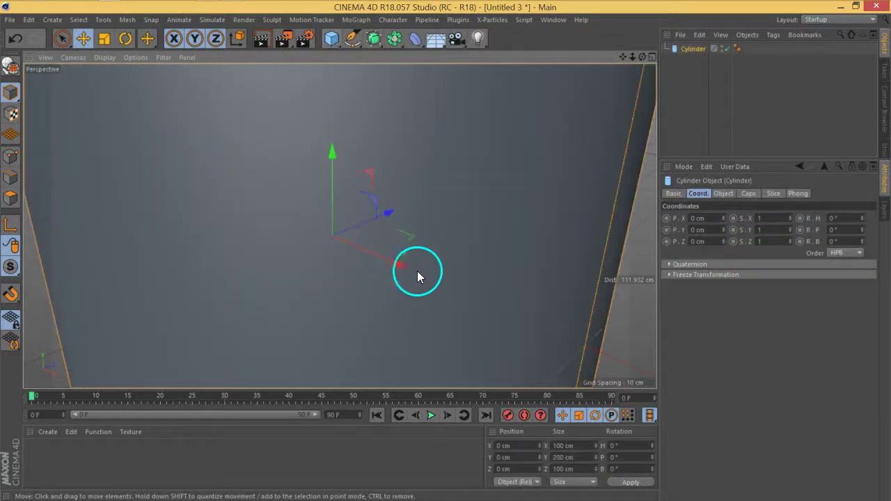
left_click(104, 38)
left_click_drag(531, 159, 420, 263)
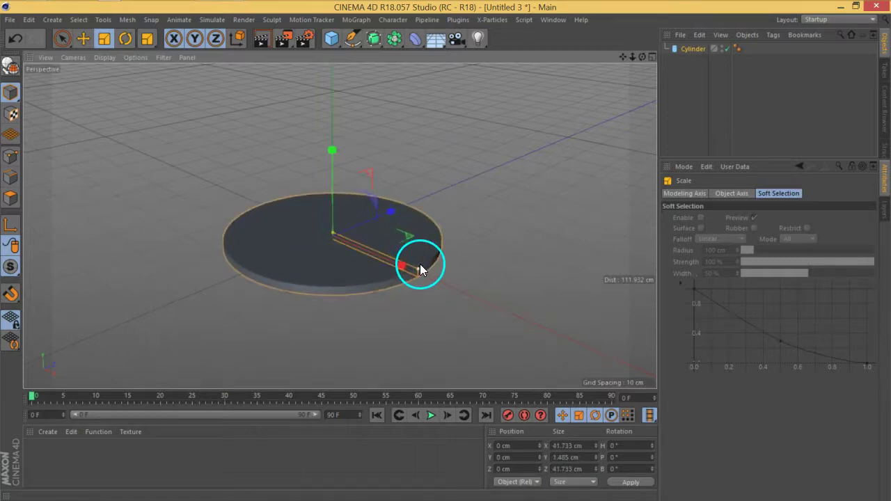
Enlarge the disc's radius to about 35.8 cm and set its rotation segments to 88.
left_click(693, 48)
left_click(723, 193)
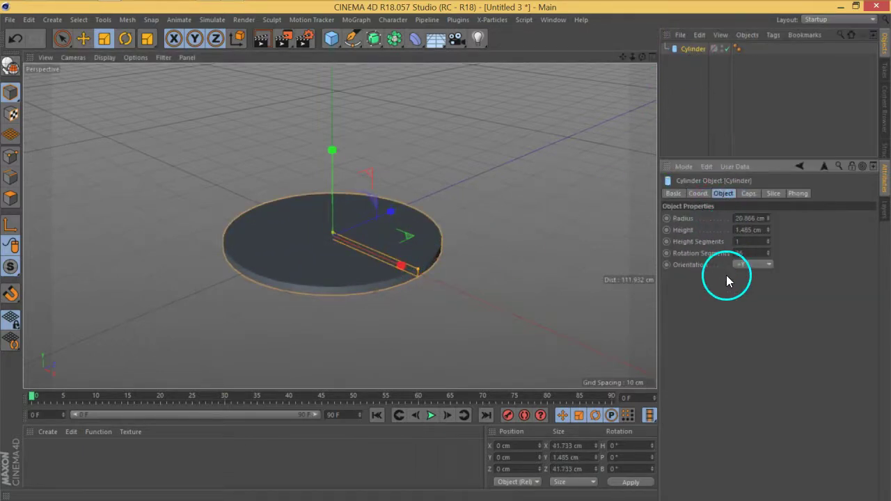
left_click_drag(419, 270, 496, 300)
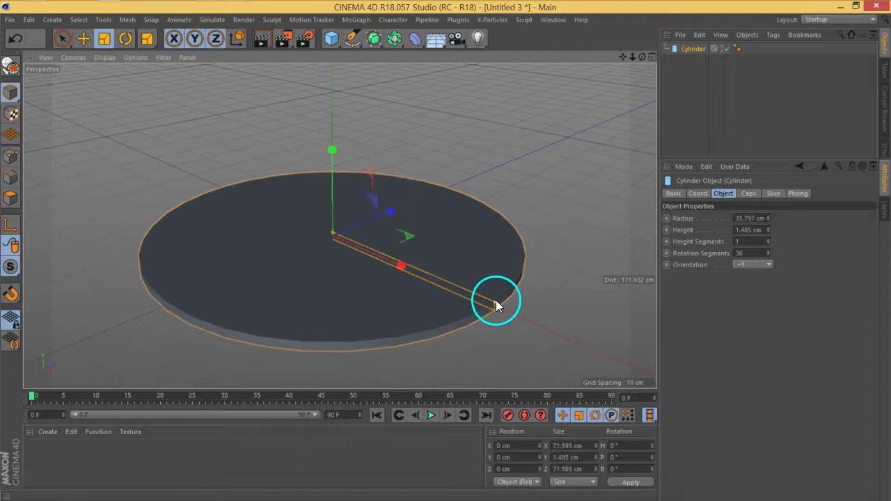
left_click_drag(767, 253, 766, 230)
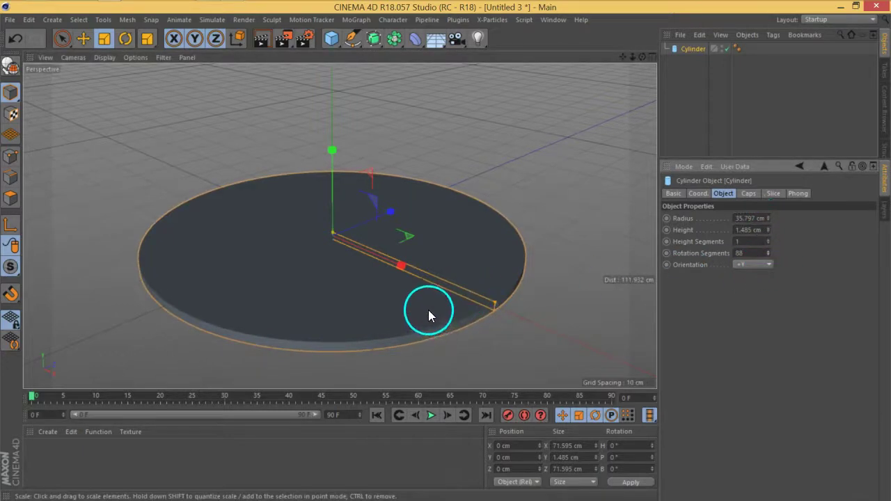
Thicken the disc to a height of about 4 cm and raise it to about 2.66 cm on the Y axis.
middle_click_drag(429, 305, 432, 297, "alt")
middle_click_drag(370, 292, 381, 284, "alt")
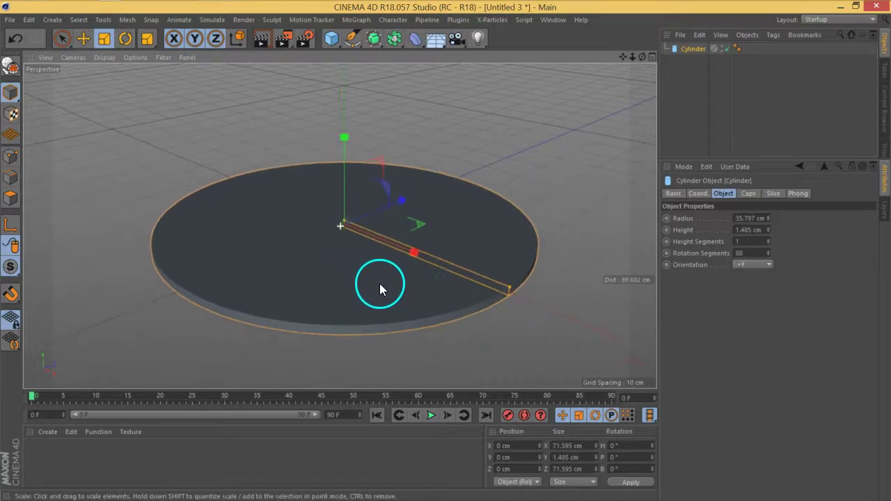
left_click_drag(343, 220, 343, 214)
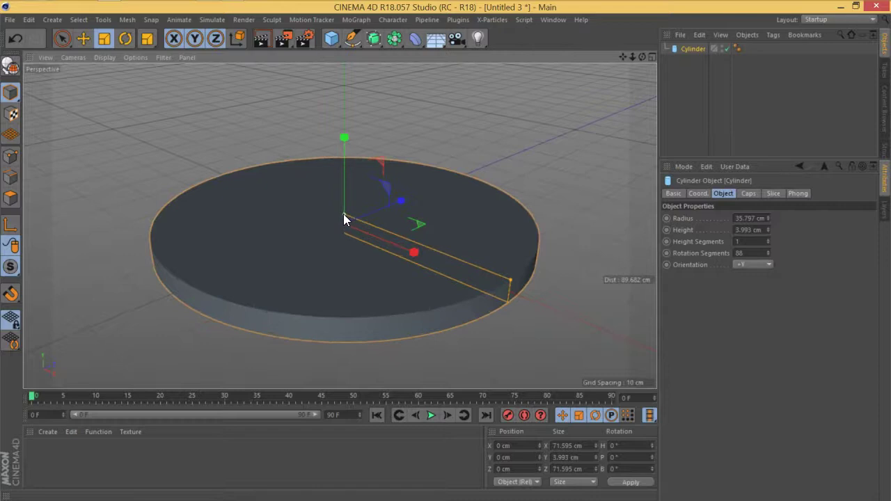
left_click(80, 37)
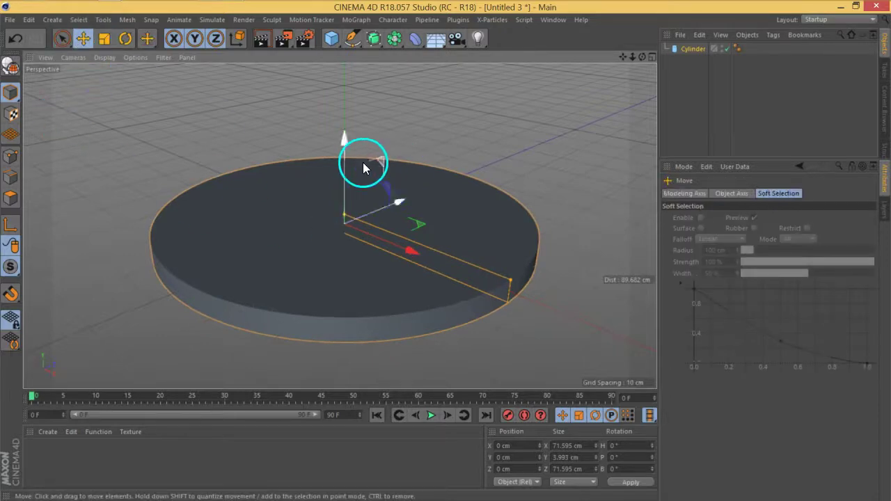
left_click_drag(346, 159, 344, 146)
middle_click_drag(285, 205, 302, 209, "alt")
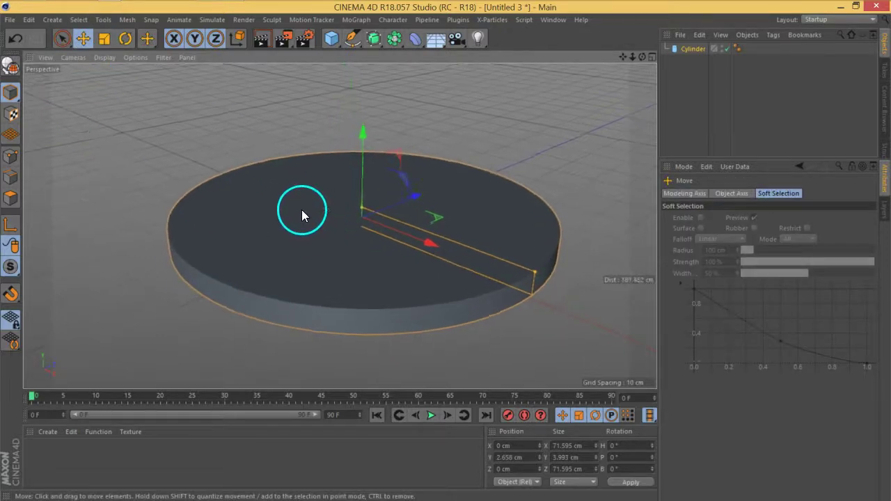
left_click_drag(302, 210, 301, 222, "alt")
Change the viewport display to shading with lines so that the disc's mesh edges are drawn.
left_click(104, 57)
left_click(116, 80)
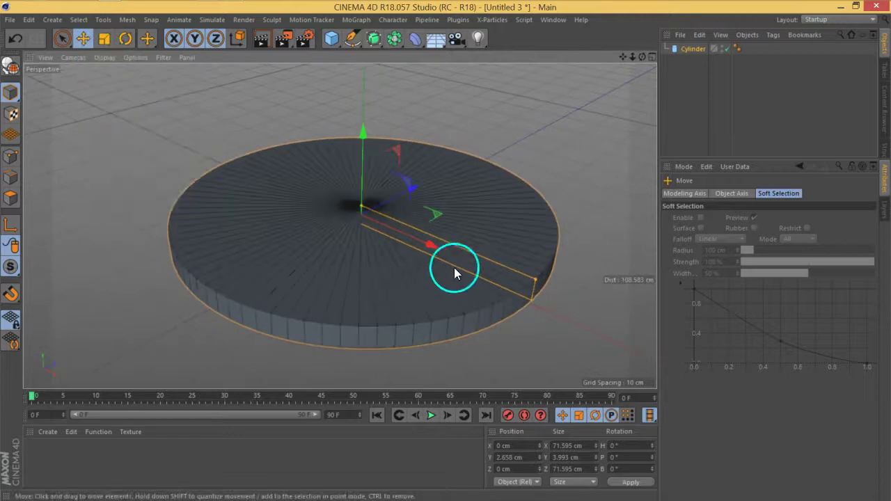
scroll(418, 243, "up", 2)
left_click_drag(388, 221, 447, 295, "alt")
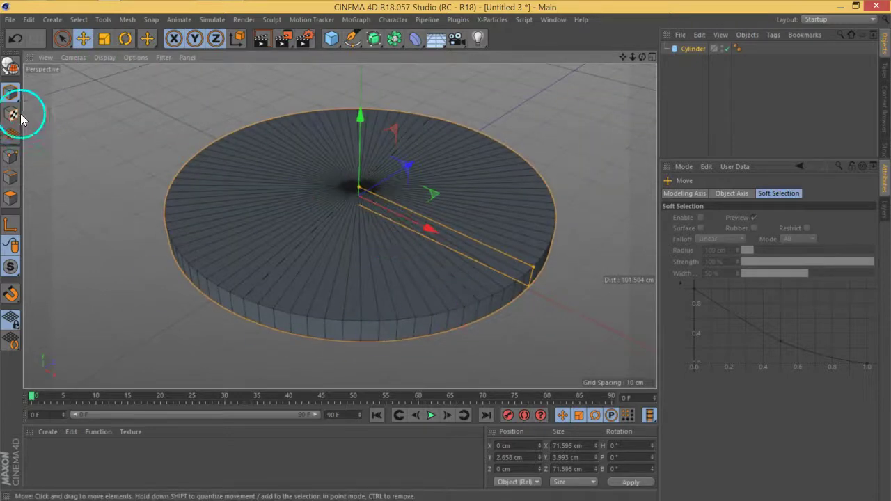
Convert the cylinder into an editable polygon object and optimize its points.
left_click(12, 65)
right_click(64, 195)
left_click(60, 135)
left_click(11, 155)
right_click(75, 160)
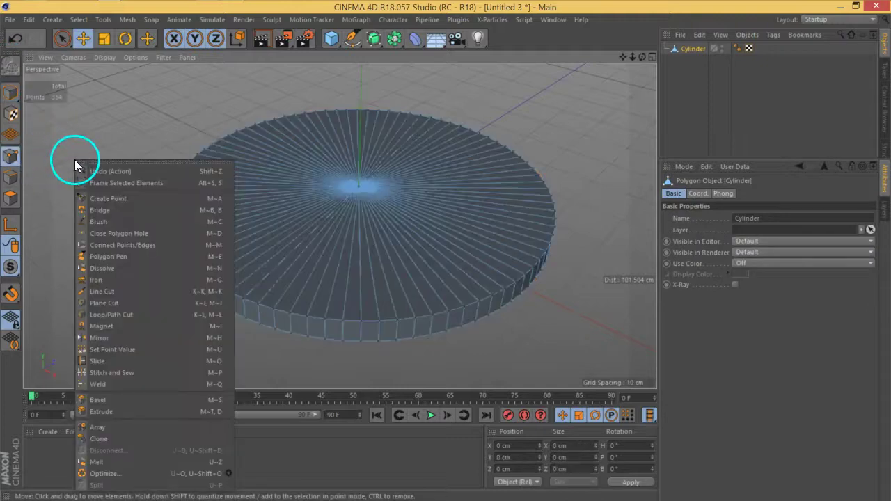
left_click(132, 463)
left_click(11, 177)
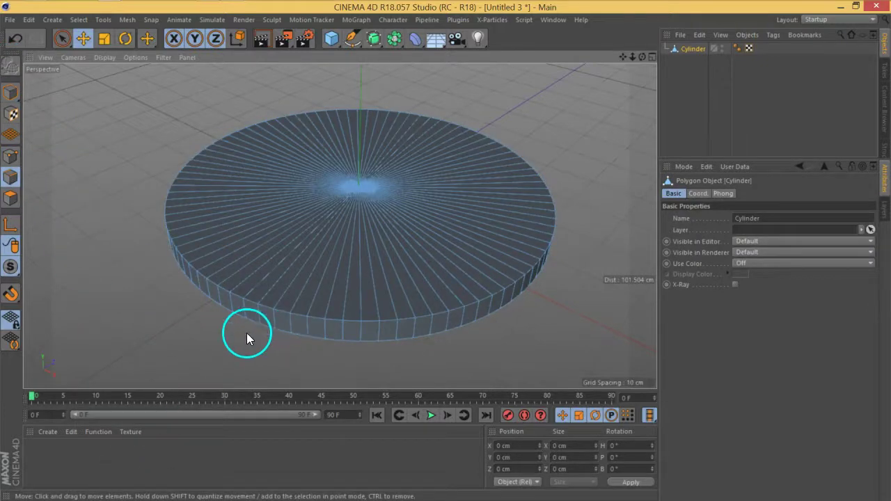
key("u")
key("l")
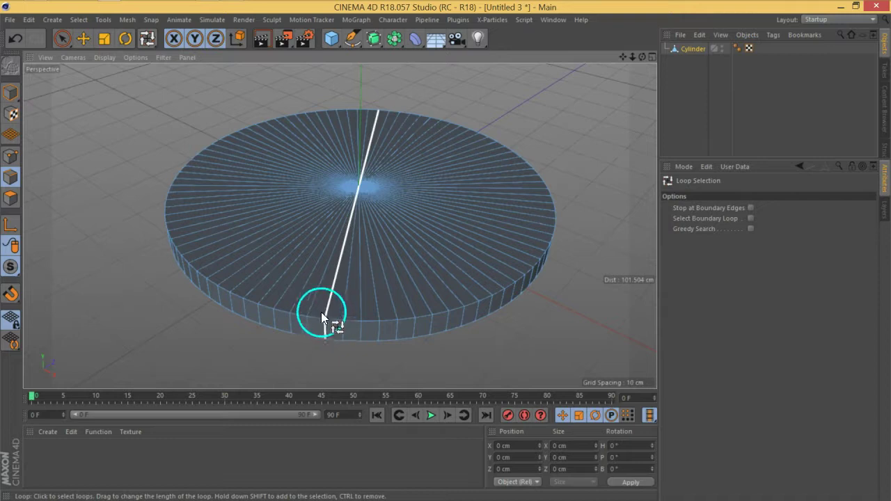
right_click(149, 328)
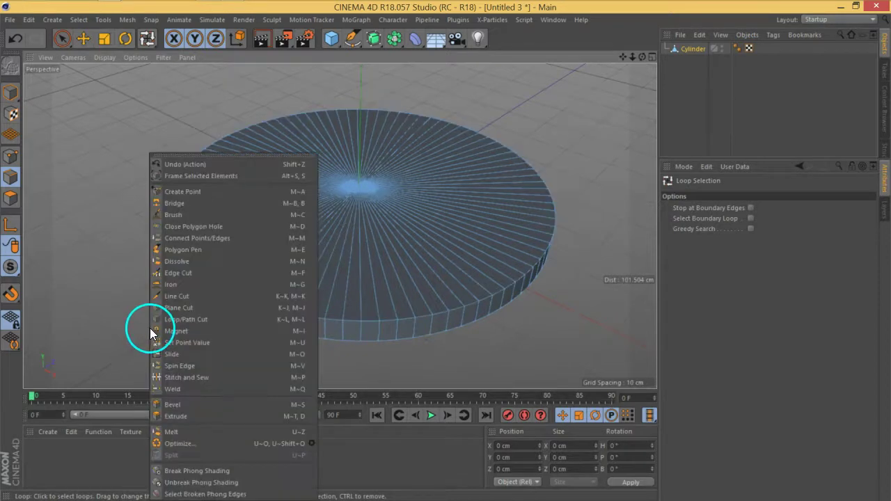
left_click(171, 309)
right_click(150, 313)
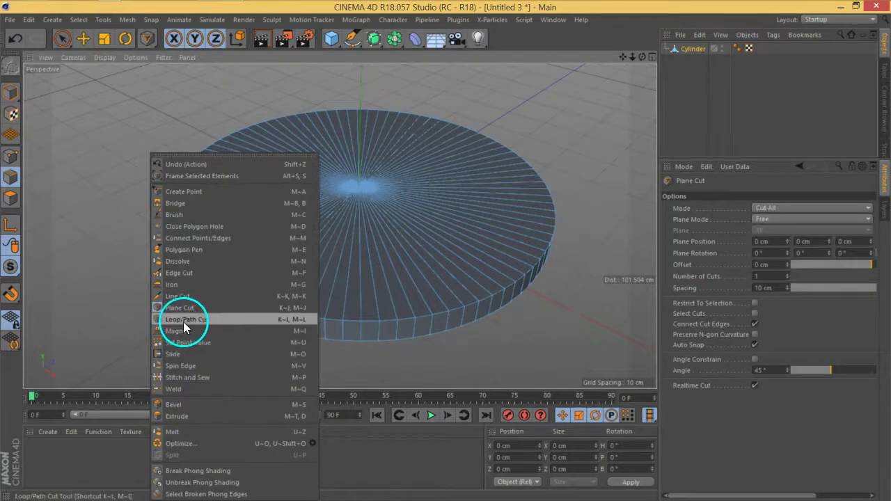
left_click(183, 321)
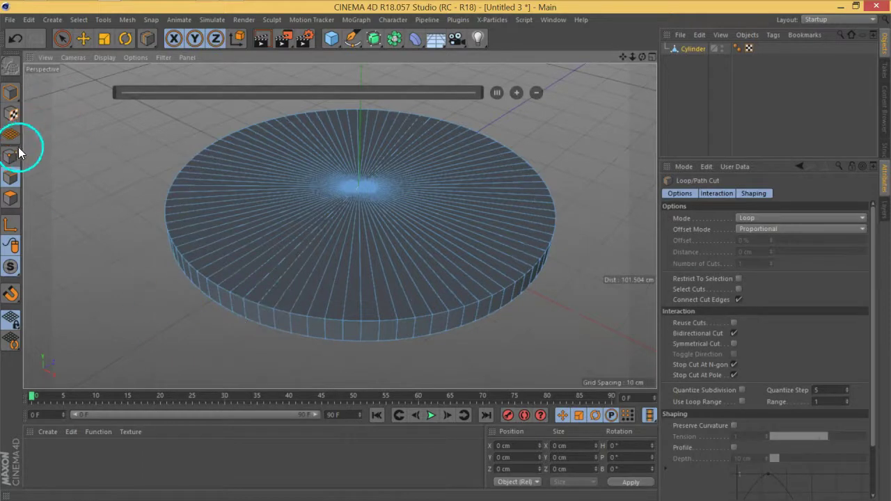
Select all polygons on the disc's top face with Live Selection.
left_click(70, 40)
key("ctrl+a")
key("ctrl+shift+a")
left_click_drag(432, 243, 314, 210)
mouse_move(378, 180)
left_mouse_down()
mouse_move(438, 175)
mouse_move(300, 146)
mouse_move(292, 153)
left_mouse_up()
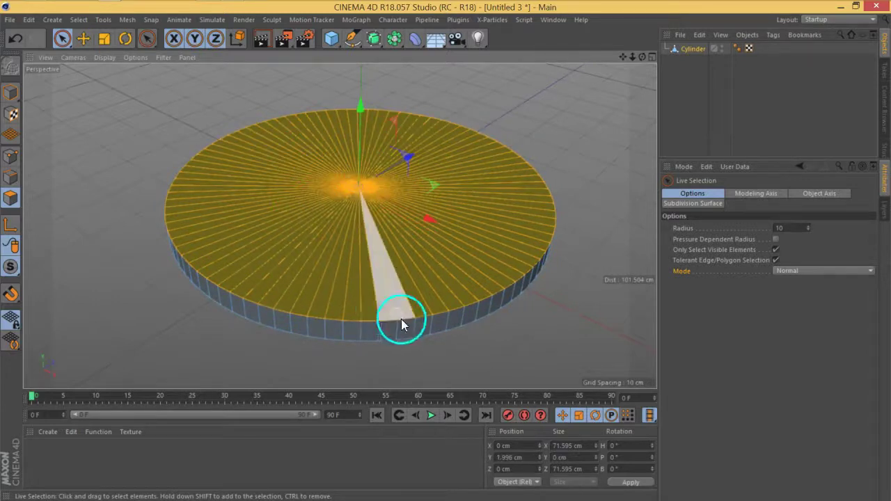
Inset the selected top polygons by about 1.97 cm with Extrude Inner.
right_click(401, 319)
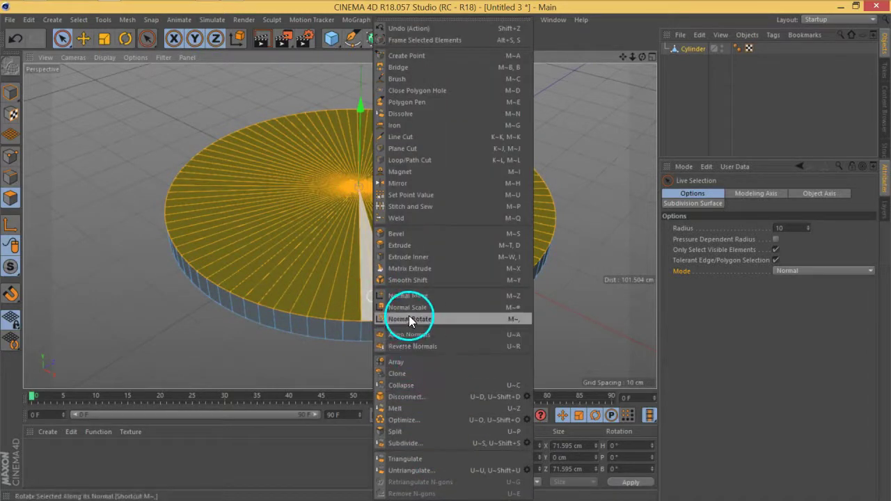
left_click(418, 257)
left_click_drag(545, 328, 439, 323)
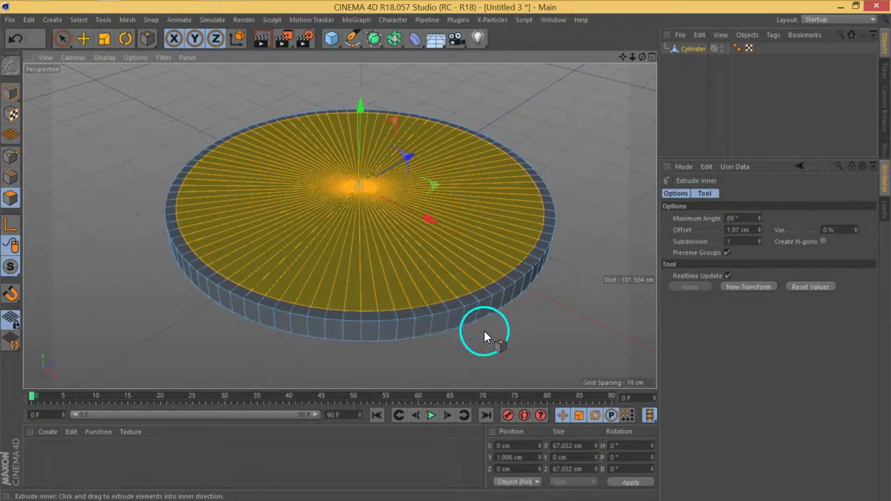
Extrude the inset top face upward by about 2.13 cm.
right_click(352, 277)
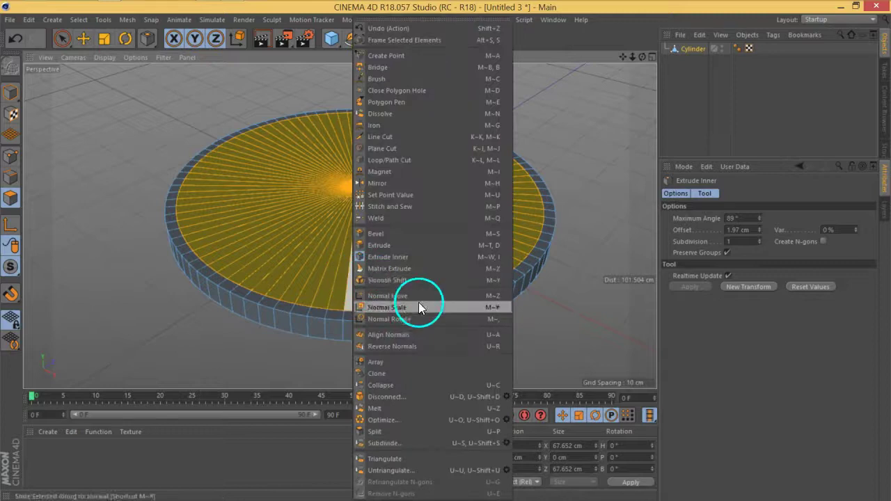
left_click(388, 245)
left_click_drag(399, 279, 502, 279)
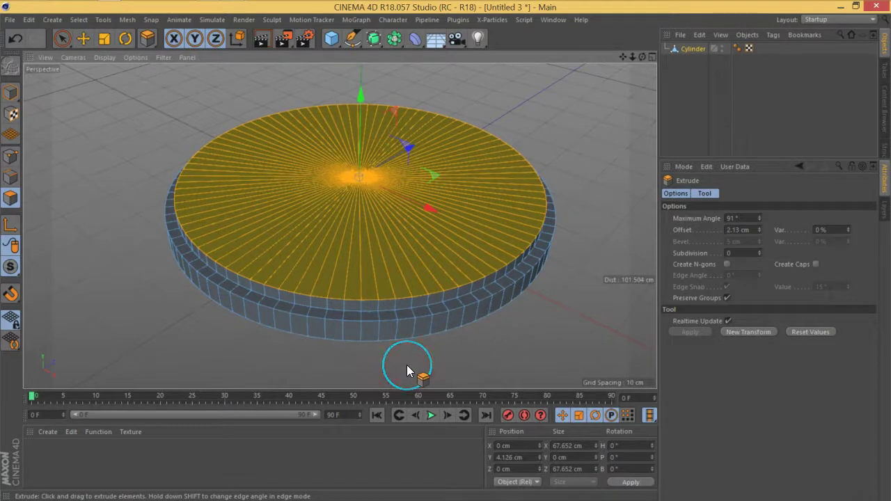
Loop-select the lower outer side polygons and scale them slightly outward to widen the ledge, then clear the selection.
key("u")
key("l")
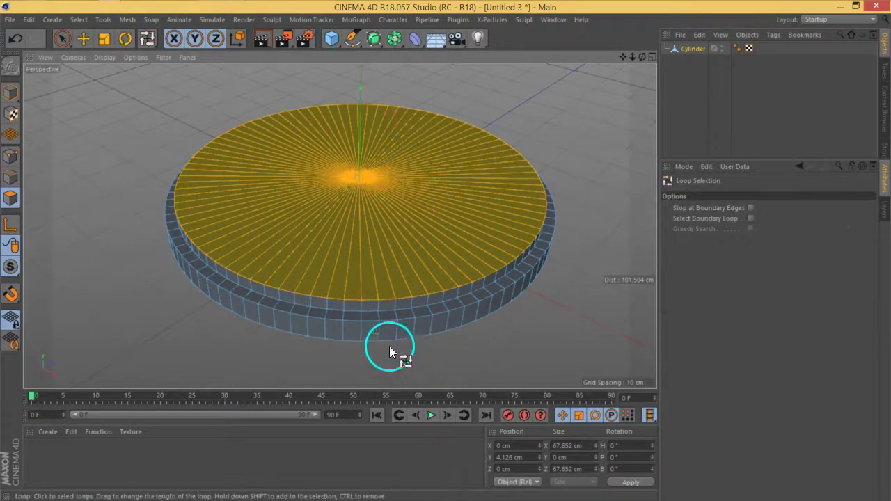
left_click(390, 336)
key("t")
left_click_drag(109, 126, 131, 105)
left_click(133, 289)
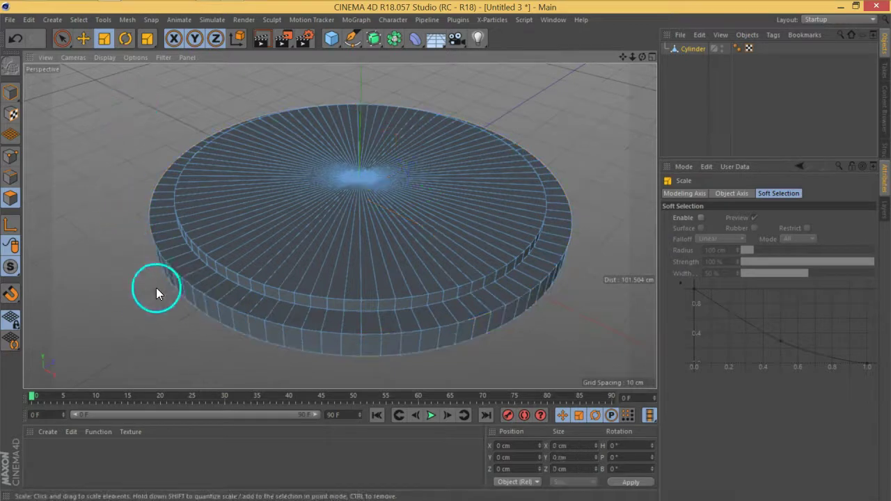
Add two loop cuts around the ledge with Loop/Path Cut, placing the second at about 66% offset.
left_click(186, 269)
right_click(186, 269)
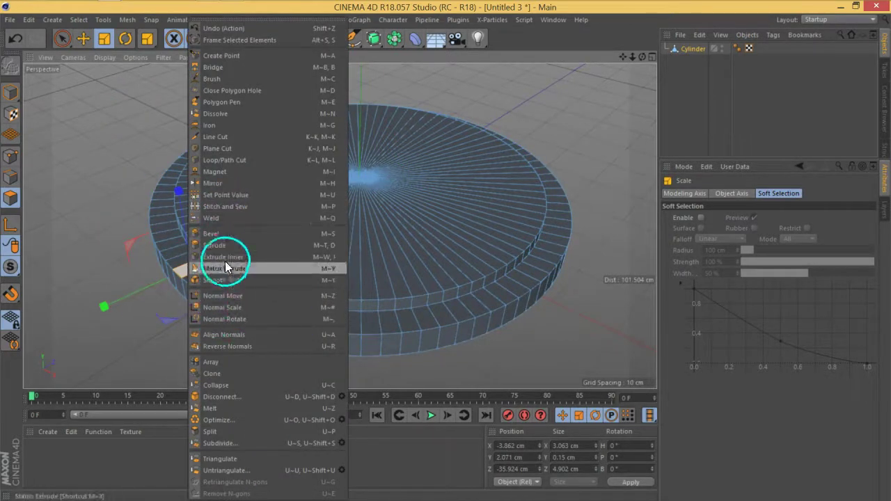
left_click(232, 164)
mouse_move(209, 291)
left_mouse_down("alt")
mouse_move(160, 298)
mouse_move(187, 293)
mouse_move(209, 275)
left_mouse_up("alt")
scroll(160, 294, "up", 3)
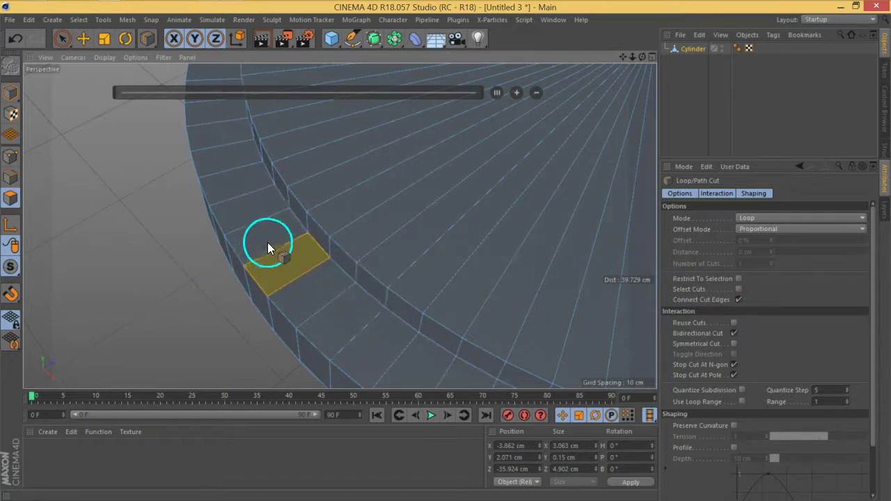
left_click_drag(281, 245, 335, 315)
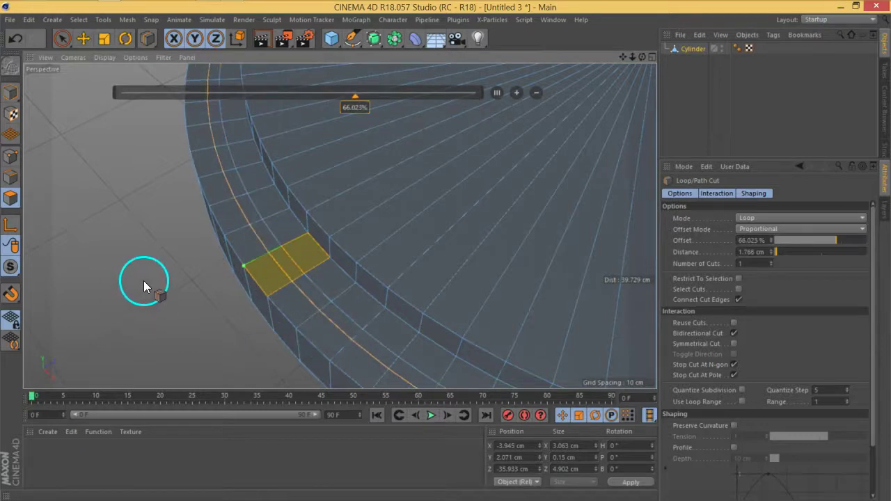
Loop-select the narrow strip of polygons between the two ledge cuts and inset it slightly with Extrude Inner.
key("u")
key("l")
left_click(297, 277)
right_click(296, 276)
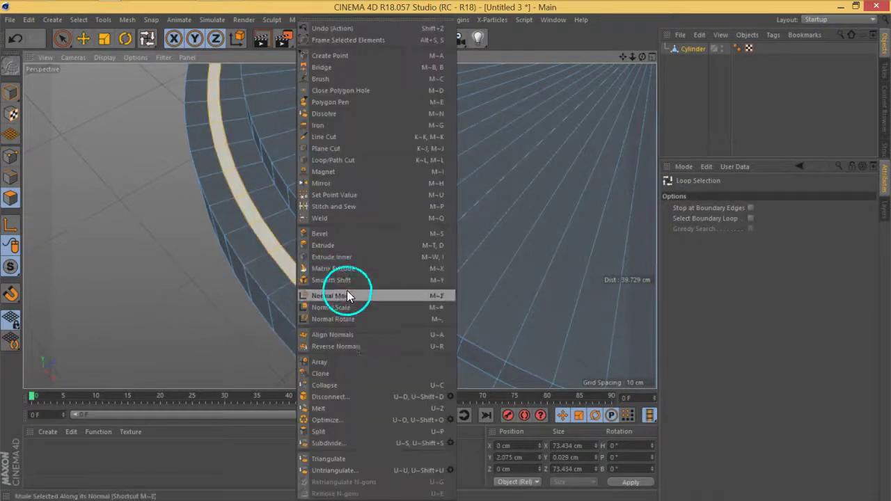
left_click(341, 257)
scroll(308, 286, "up", 6)
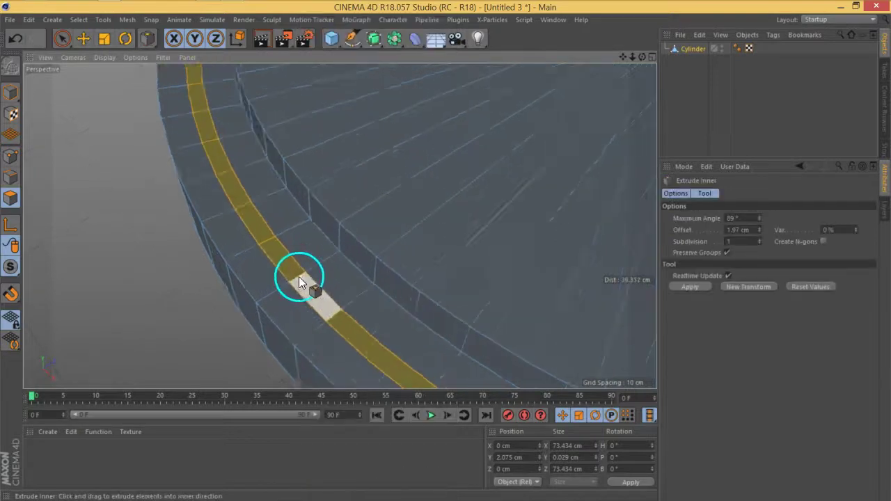
left_click_drag(310, 286, 266, 321)
Extrude the inset ledge strip inward by -0.99 cm to form a groove, then deselect the object.
right_click(309, 286)
left_click(336, 245)
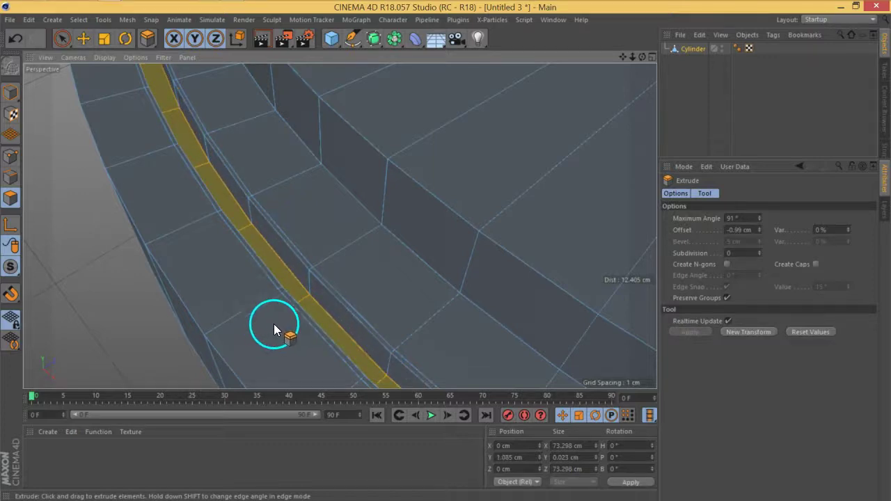
left_click(712, 107)
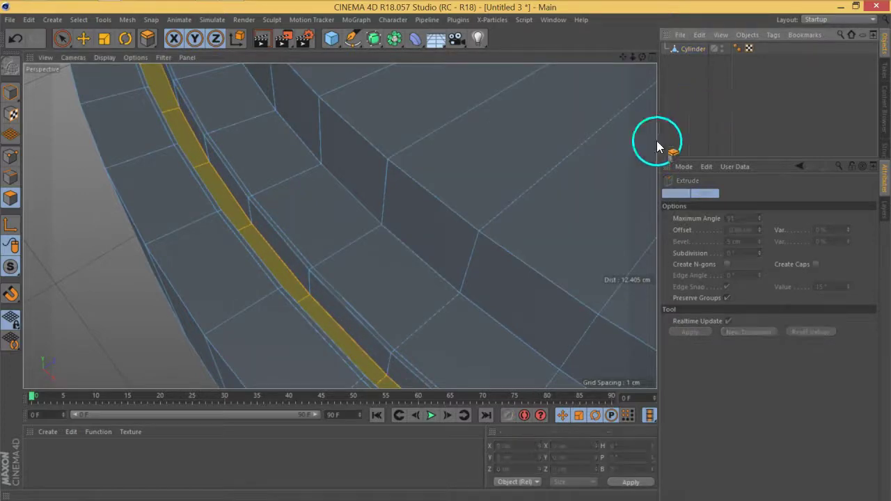
In edge mode, loop-select the cylinder's top rim, the base of the raised step, and the ledge's upper and lower outer edges.
left_click(10, 177)
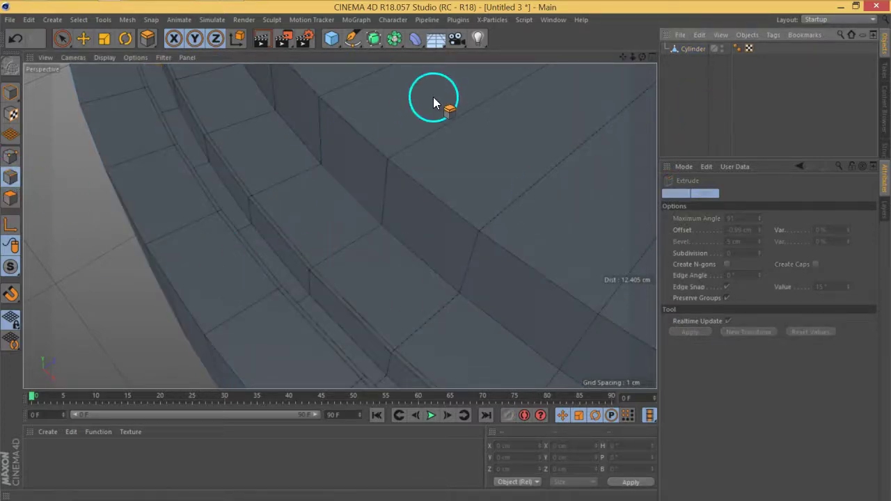
left_click(691, 50)
key("u")
key("l")
left_click(446, 204)
left_click(337, 304, "shift")
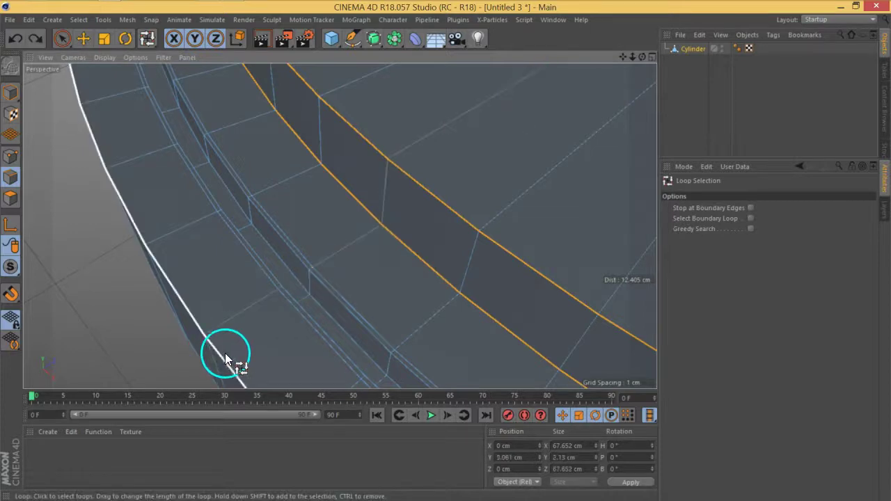
right_click_drag(219, 348, 301, 347, "alt")
left_click_drag(334, 219, 332, 101, "alt")
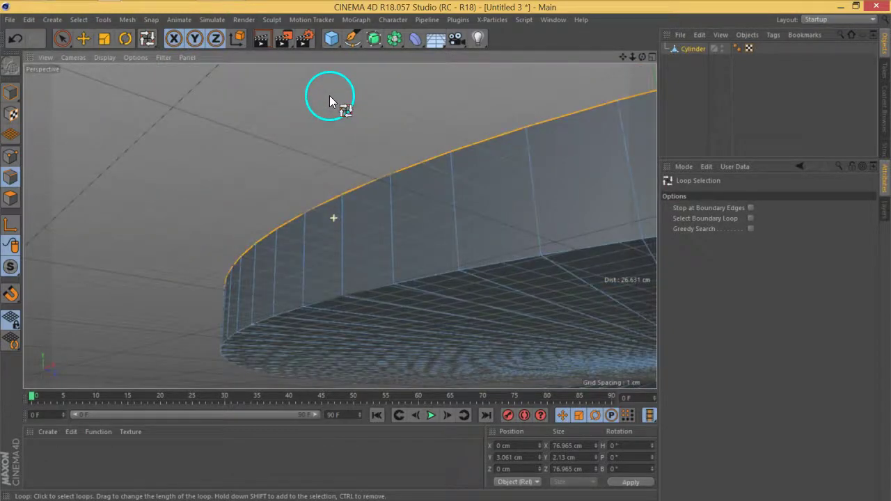
left_click(405, 280, "shift")
left_click_drag(405, 271, 353, 237, "alt")
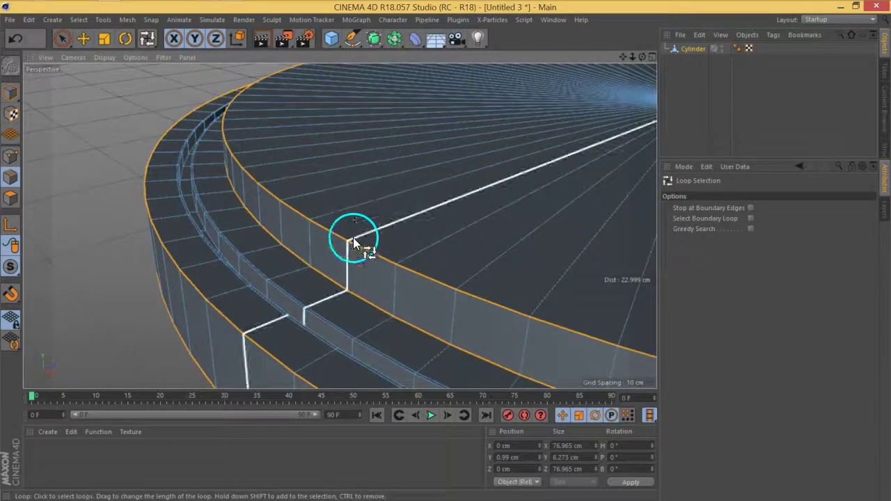
Store the four selected edge loops as an edge selection tag with Set Selection.
left_click_drag(206, 142, 212, 162, "alt")
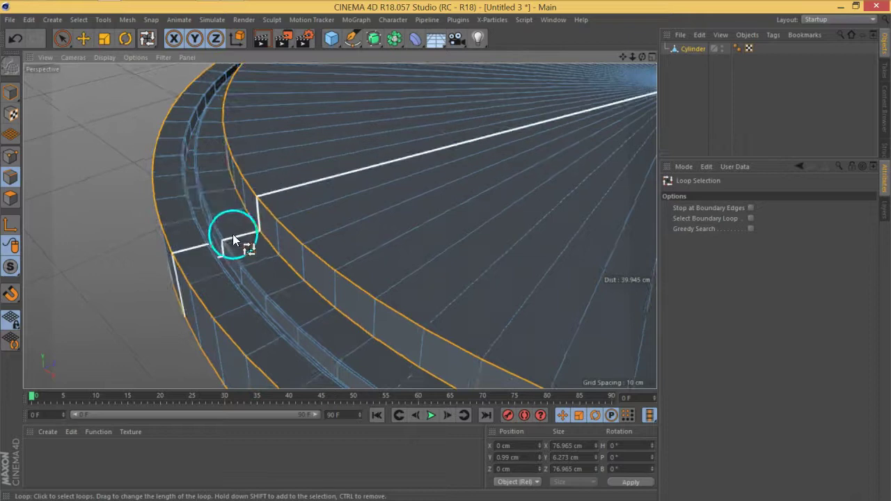
scroll(228, 233, "up", 6)
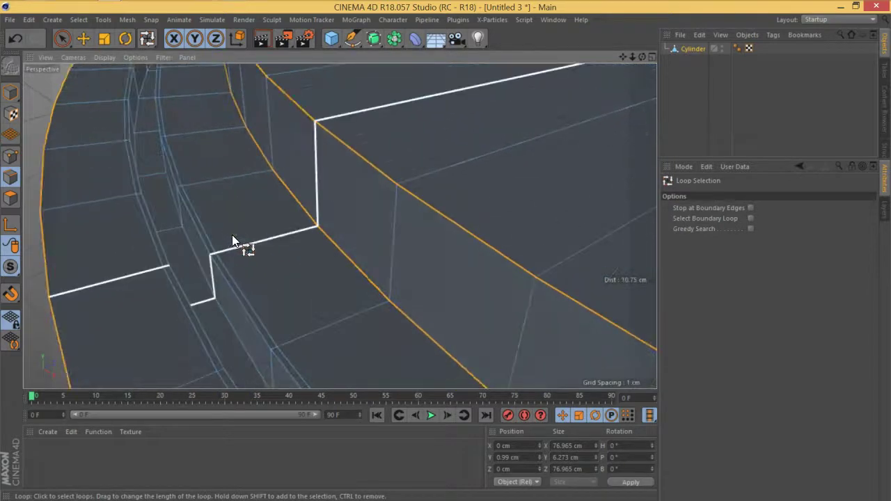
scroll(230, 235, "up", 3)
scroll(235, 231, "down", 2)
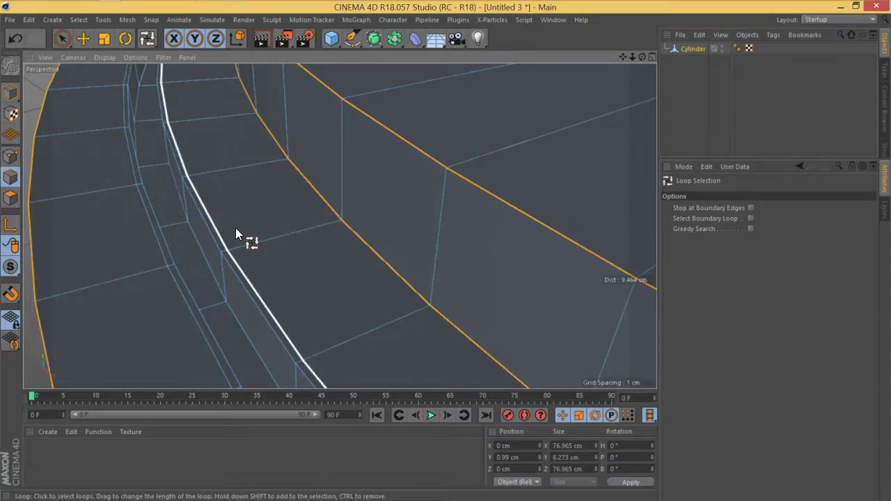
left_click(75, 20)
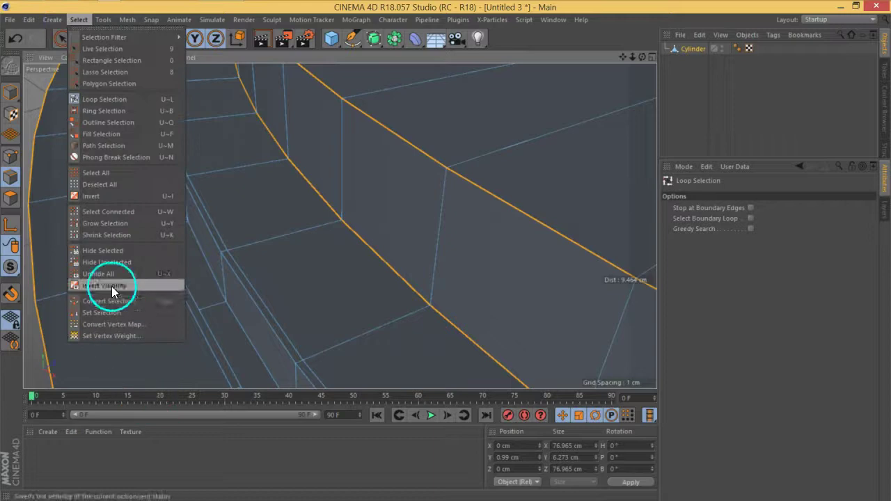
left_click(113, 316)
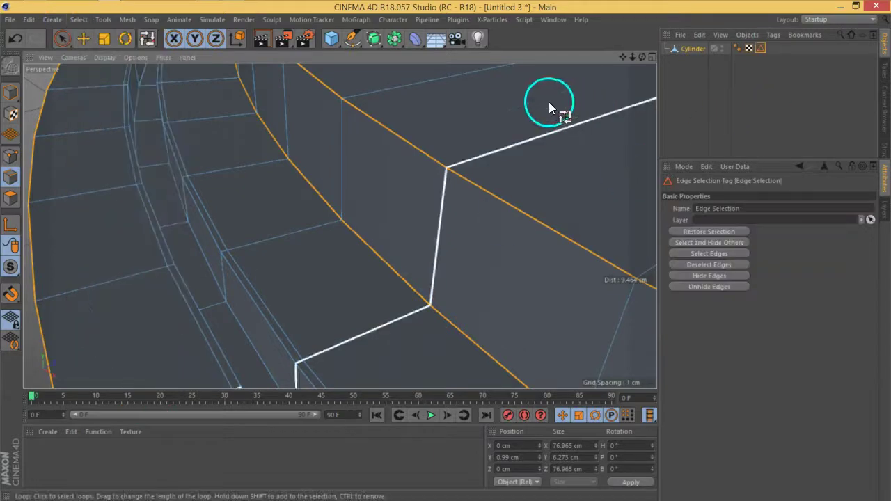
Add a Bevel deformer as a child of the Cylinder and restrict it to the stored Edge Selection.
left_click_drag(418, 39, 533, 202)
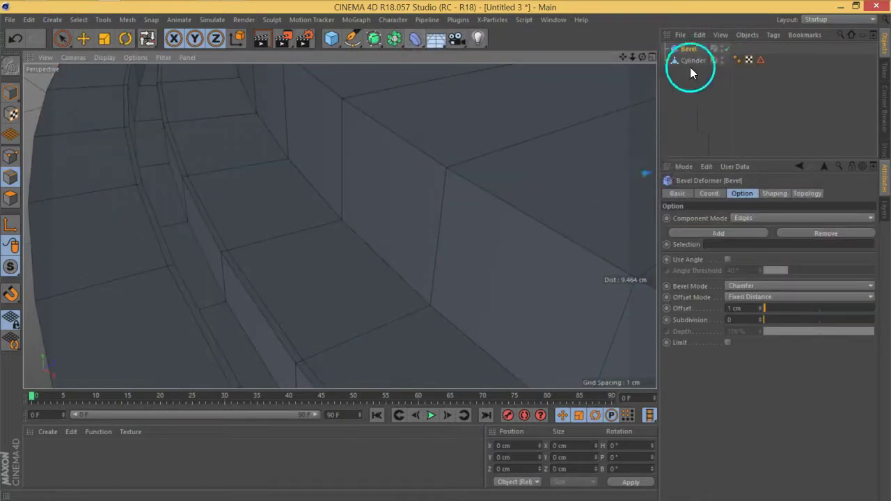
left_click(690, 77)
left_click_drag(710, 55, 726, 243)
left_click_drag(689, 58, 684, 57)
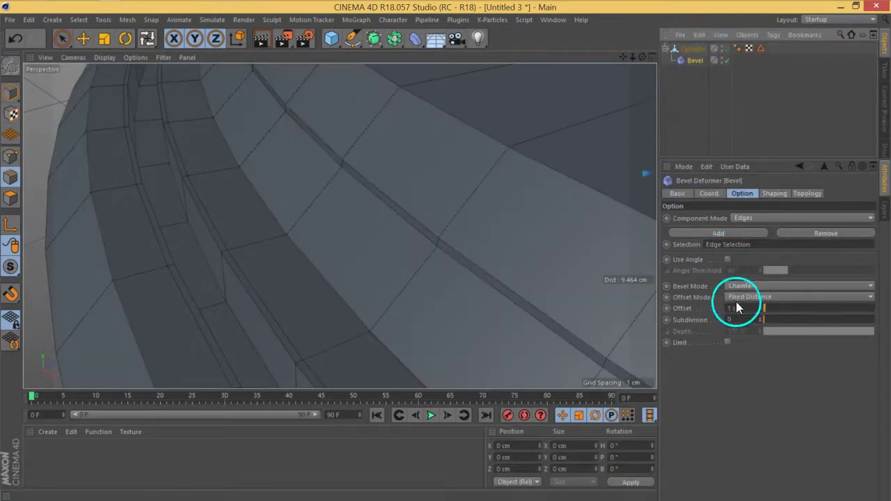
Set the Bevel deformer's offset to 0.1 cm and its subdivision to 4.
left_click(745, 309)
type("0.2")
key("Return")
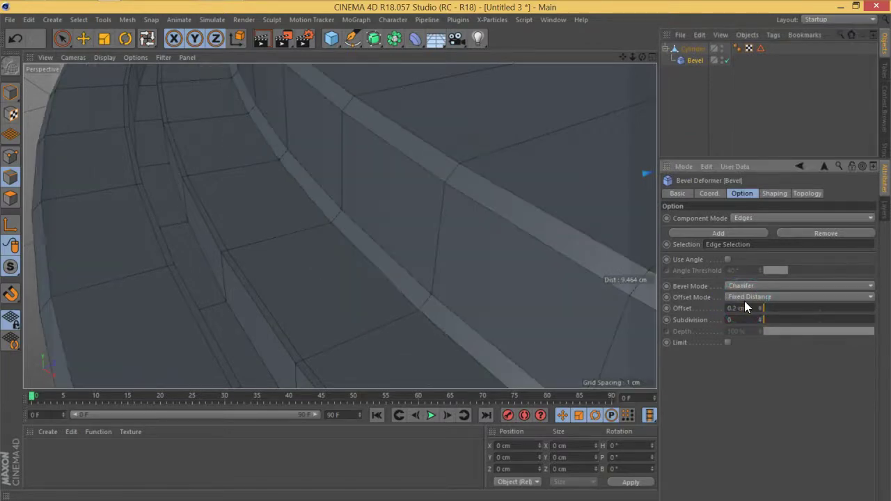
double_click(748, 309)
type("1")
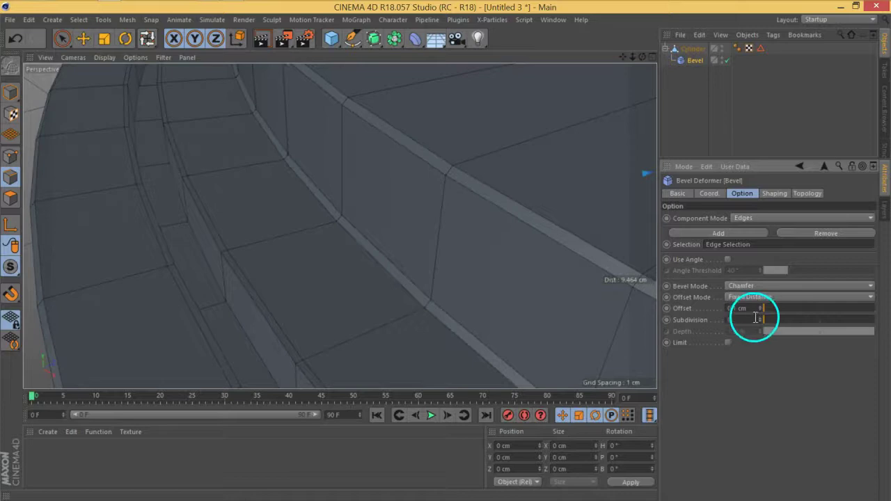
left_click(739, 132)
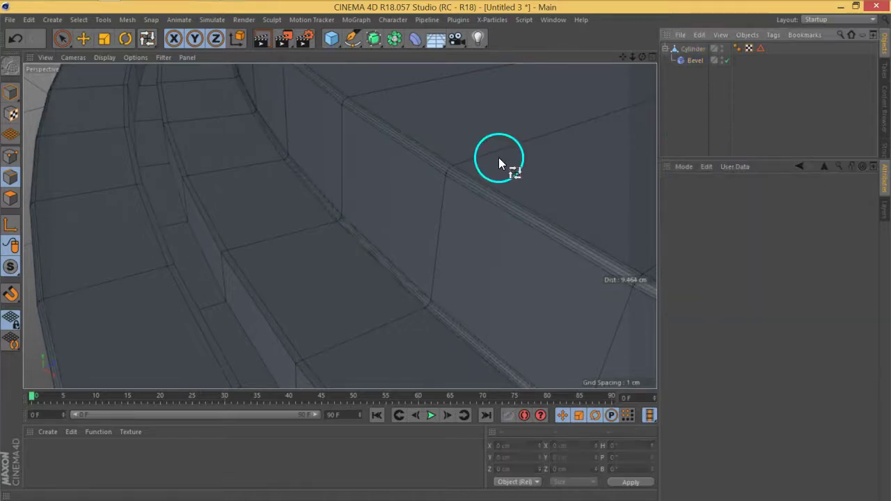
Display the model with plain Gouraud Shading and examine the bevelled edges of the disc.
right_click_drag(270, 206, 218, 204, "alt")
left_click_drag(227, 238, 303, 174, "alt")
scroll(302, 176, "down", 5)
left_click_drag(339, 227, 446, 212, "alt")
left_click_drag(387, 187, 362, 258, "alt")
left_click(104, 58)
left_click(112, 75)
mouse_move(332, 169)
left_mouse_down("alt")
mouse_move(307, 208)
mouse_move(246, 240)
mouse_move(320, 237)
mouse_move(295, 197)
left_mouse_up("alt")
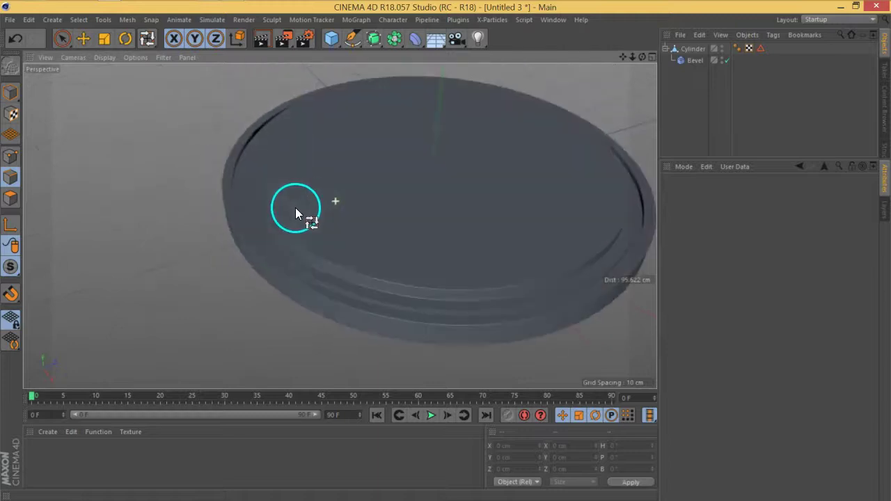
scroll(316, 270, "up", 4)
Set the Bevel deformer's offset to 0.2 cm.
left_click(699, 62)
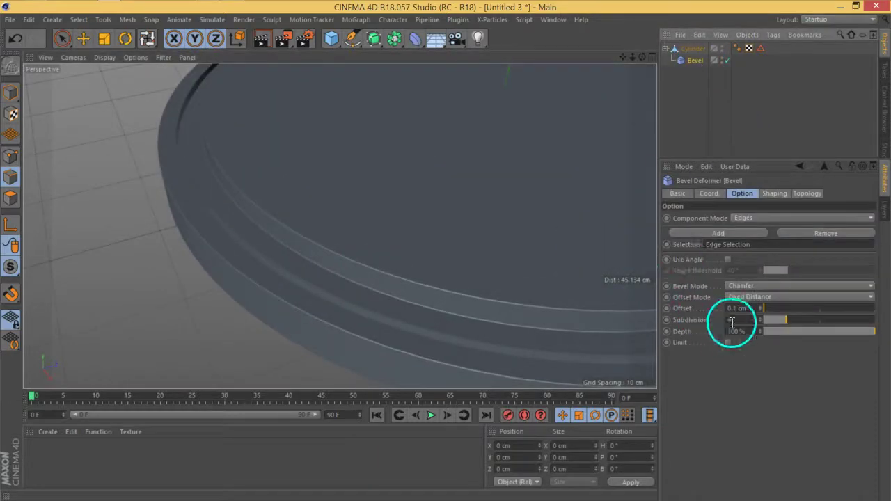
double_click(748, 310)
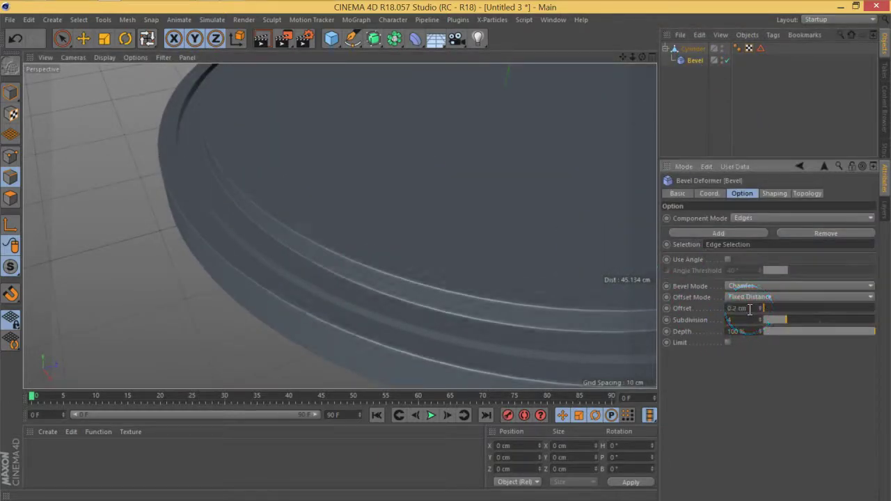
left_click_drag(327, 232, 253, 299, "alt")
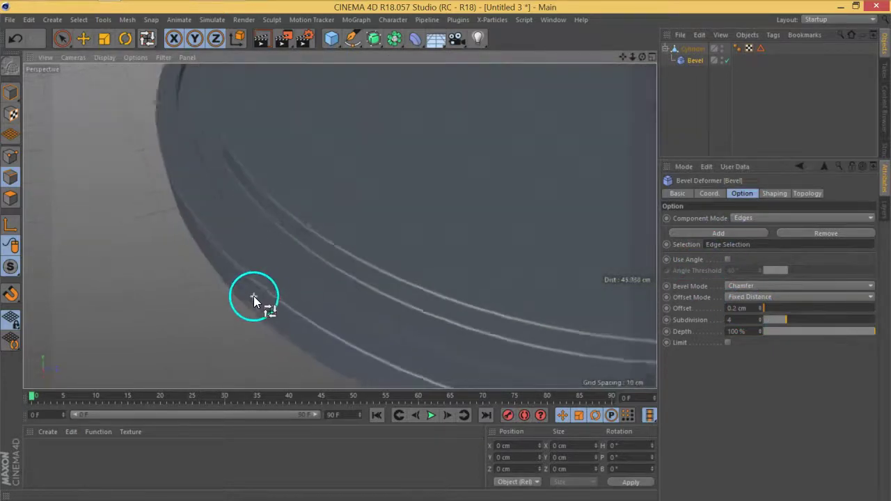
Loop-select the two upper and two bottom edge loops of the groove on the cylinder's ledge.
scroll(253, 296, "up", 3)
left_click(691, 50)
key("u")
key("l")
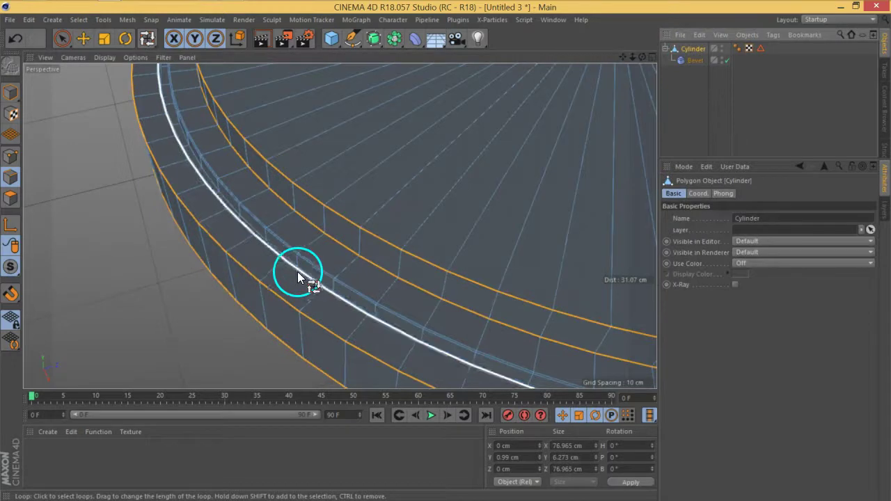
scroll(293, 270, "up", 5)
left_click(350, 255)
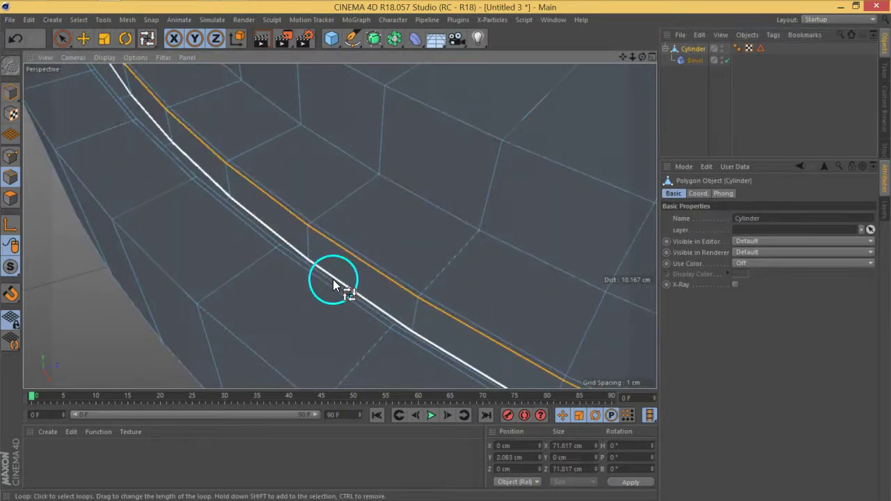
left_click_drag(323, 271, 255, 275, "alt")
scroll(264, 262, "up", 3)
left_click_drag(340, 227, 338, 252, "alt")
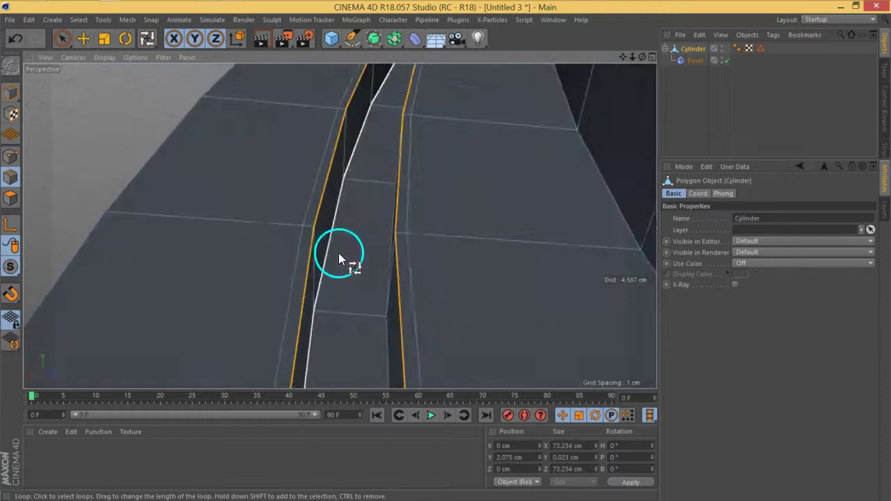
left_click(330, 254)
left_click_drag(352, 294, 249, 260, "alt")
Bevel the selected groove edges by about 0.072 cm with 4 subdivisions, then deselect the object.
right_click(248, 260)
left_click(301, 405)
left_click_drag(302, 404, 331, 257, "alt")
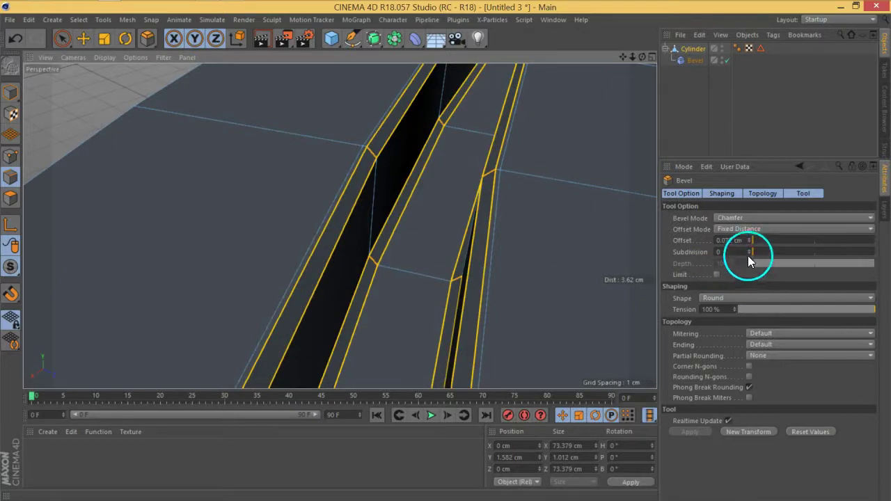
left_click(748, 251)
left_click(748, 251)
left_click(748, 251)
left_click(749, 251)
left_click(740, 120)
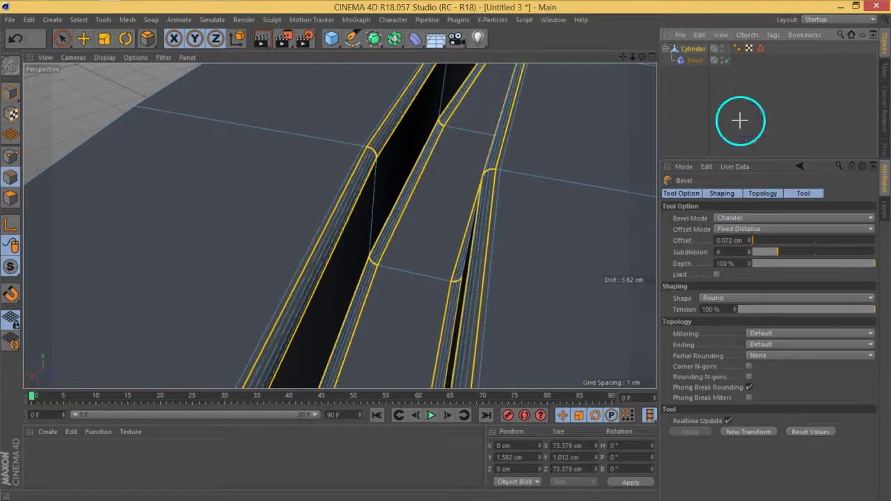
Examine the whole shaded disc and its rounded groove from several angles.
scroll(368, 263, "down", 8)
left_click_drag(308, 280, 381, 286, "alt")
scroll(374, 259, "down", 4)
scroll(423, 278, "down", 3)
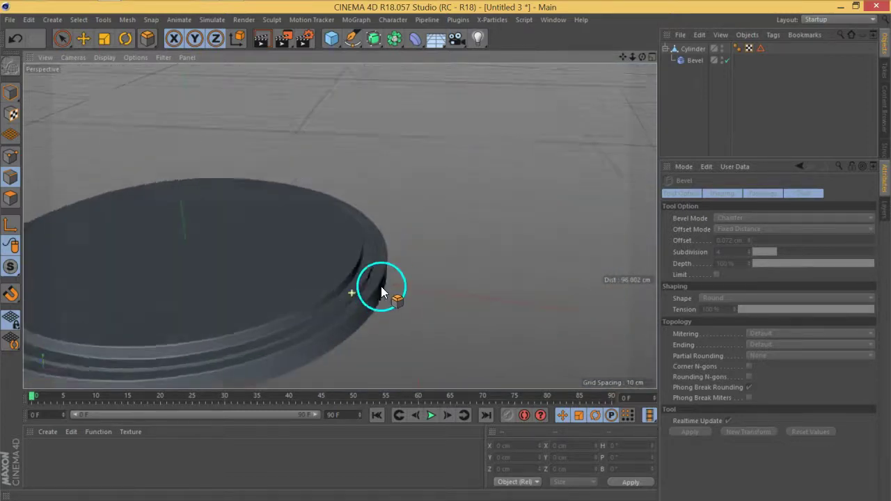
middle_click_drag(296, 310, 442, 220, "alt")
left_click_drag(442, 220, 504, 217, "alt")
left_click_drag(456, 204, 475, 269, "alt")
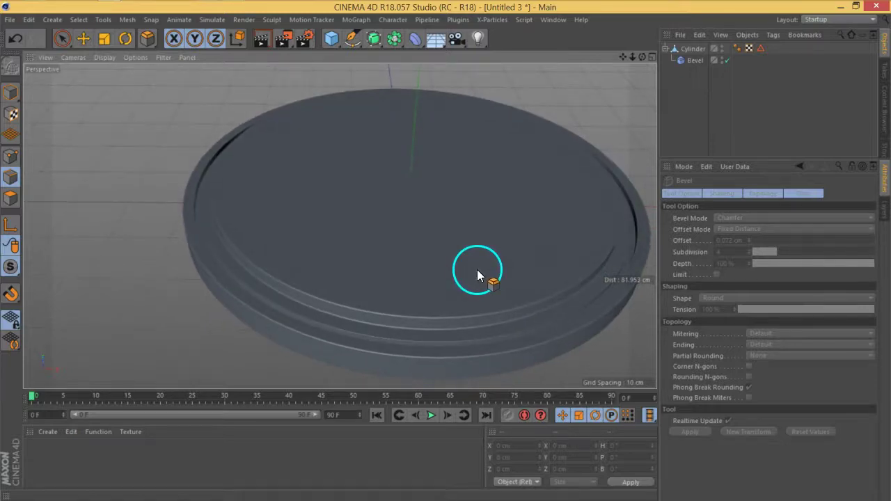
Add a Capsule primitive and scale it down to a radius of about 24.35 cm and a height of 97.4 cm.
left_click_drag(326, 36, 434, 93)
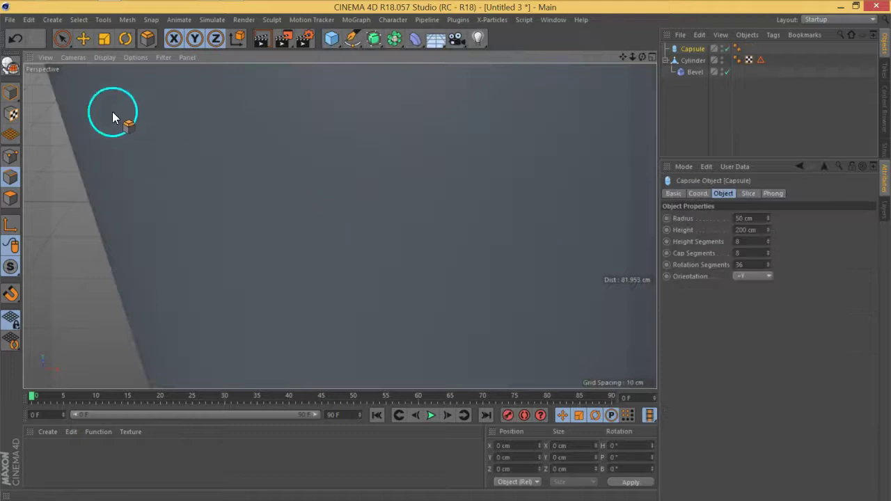
left_click(105, 43)
right_click_drag(481, 163, 334, 257, "alt")
left_click_drag(334, 257, 330, 261)
middle_click_drag(495, 271, 366, 285, "alt")
right_click_drag(366, 285, 368, 253, "alt")
left_click(693, 50)
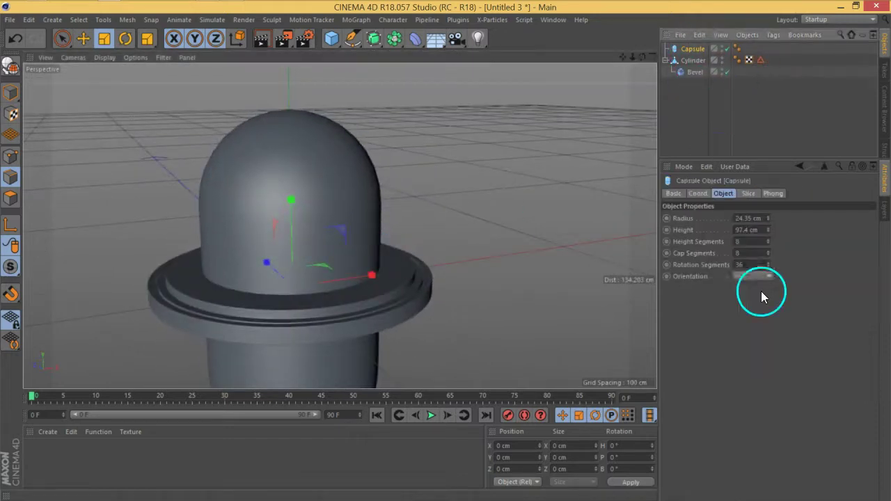
Display the shading with lines, and set the capsule's cap segments to 12 and its height to 93.4 cm.
left_click(111, 62)
left_click(119, 82)
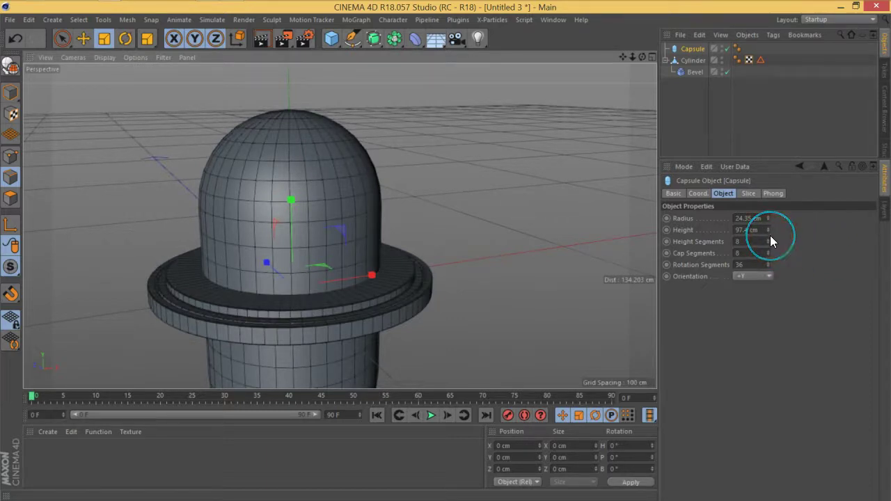
left_click_drag(769, 252, 767, 224)
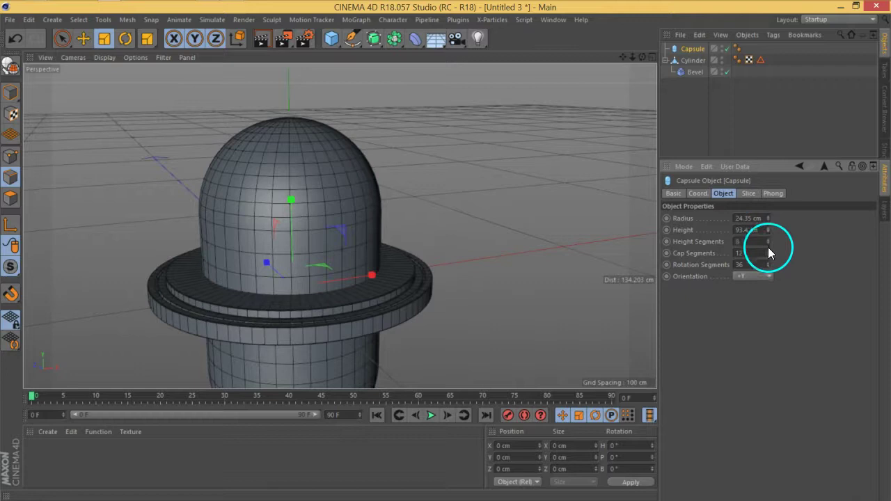
Increase the capsule's radius to 36.35 cm so that it nearly fills the disc.
left_click_drag(257, 271, 318, 242, "alt")
left_click(761, 265)
left_click(768, 242)
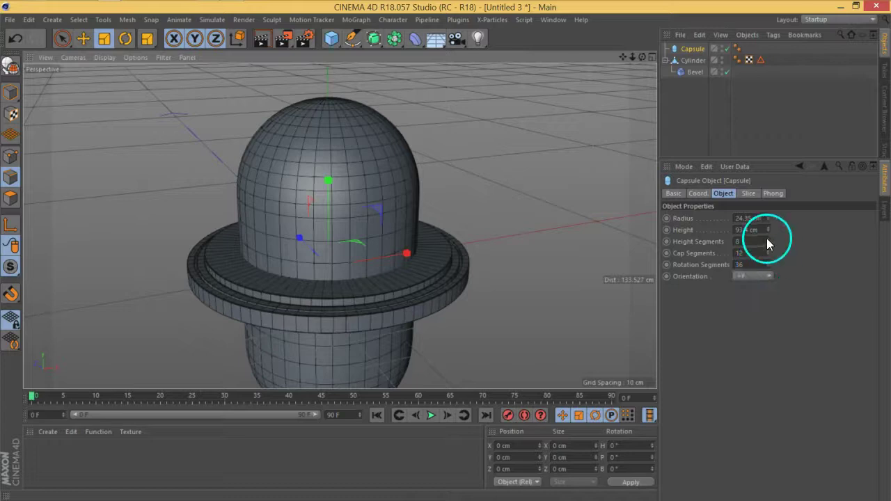
left_click_drag(770, 224, 772, 209)
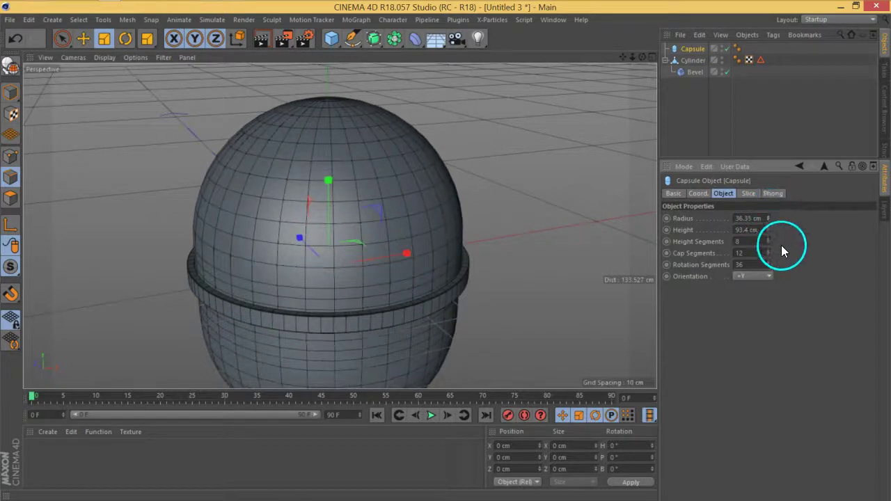
scroll(338, 219, "up", 3)
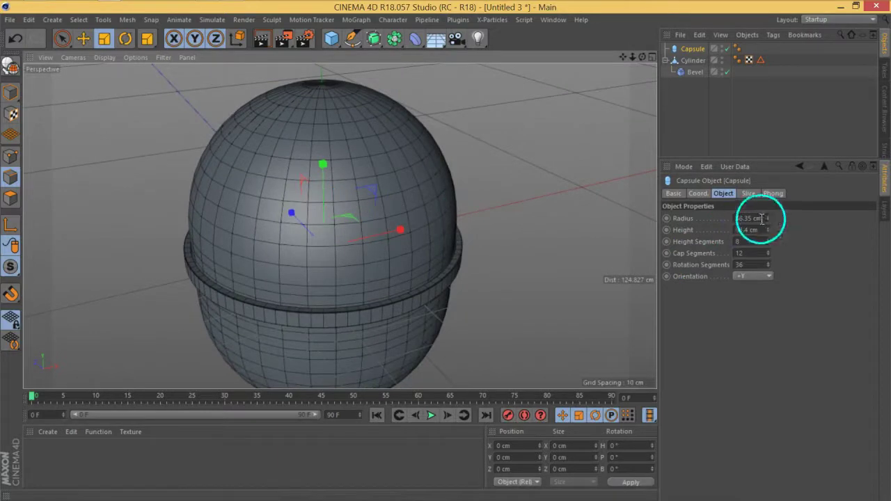
left_click_drag(323, 178, 326, 178)
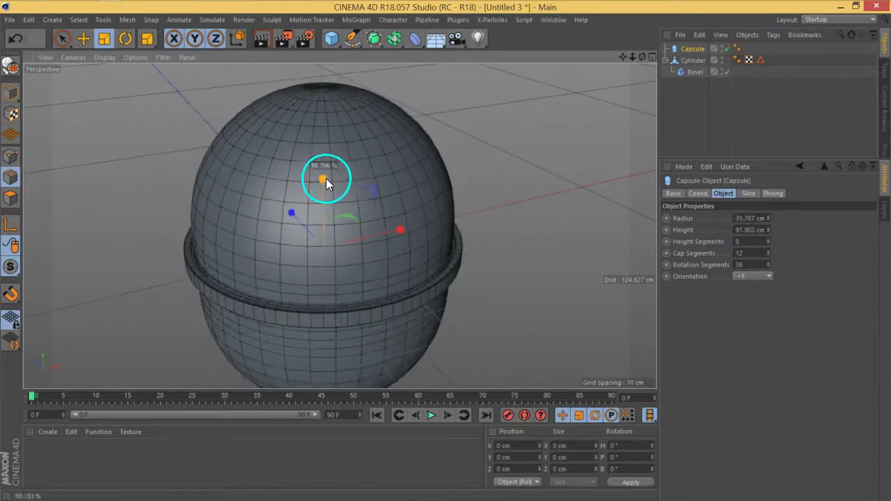
key("Delete")
key("ctrl+z")
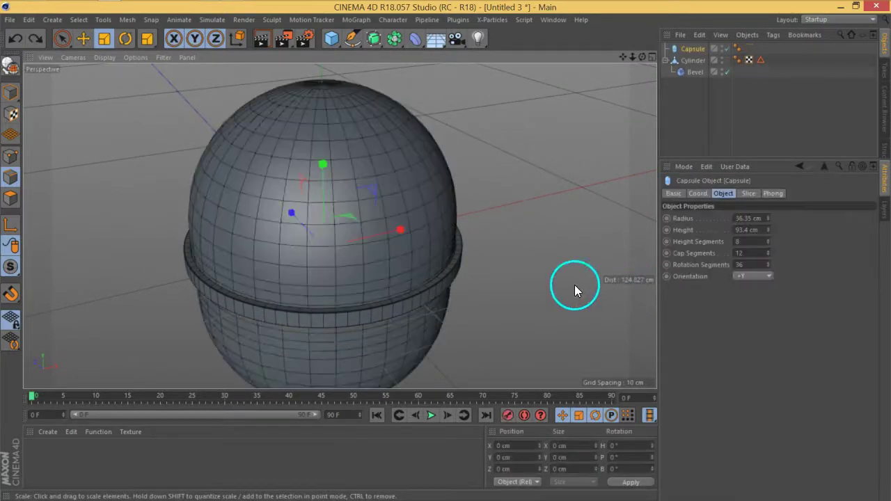
Increase the capsule's height to 143.4 cm and its cap segments to 21.
left_click_drag(767, 231, 762, 199)
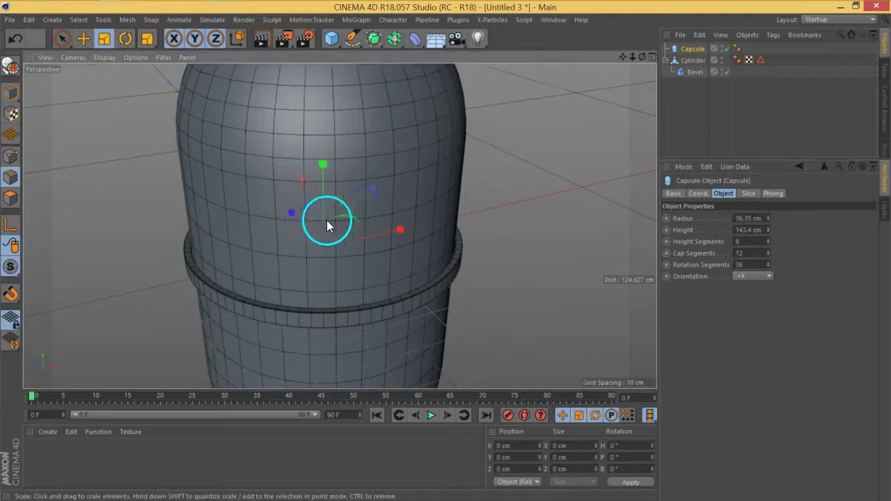
scroll(389, 181, "down", 4)
middle_click_drag(389, 181, 412, 219, "alt")
left_click_drag(413, 218, 424, 222, "alt")
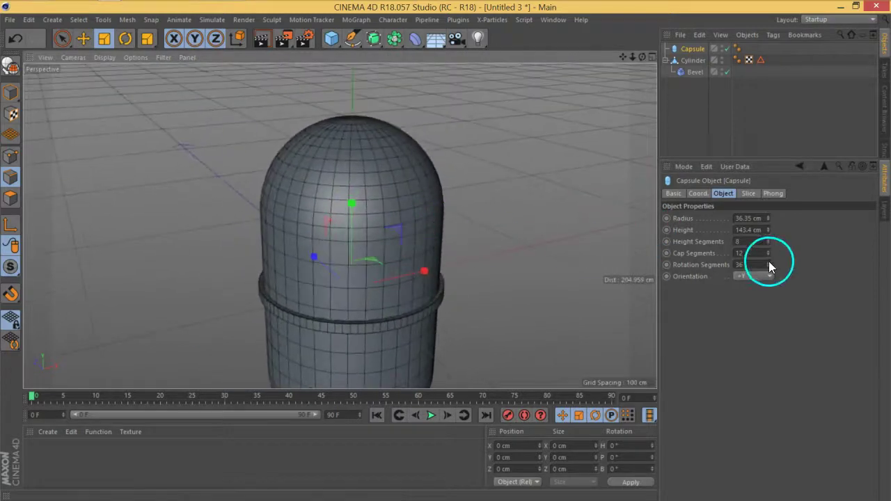
left_click_drag(768, 252, 770, 245)
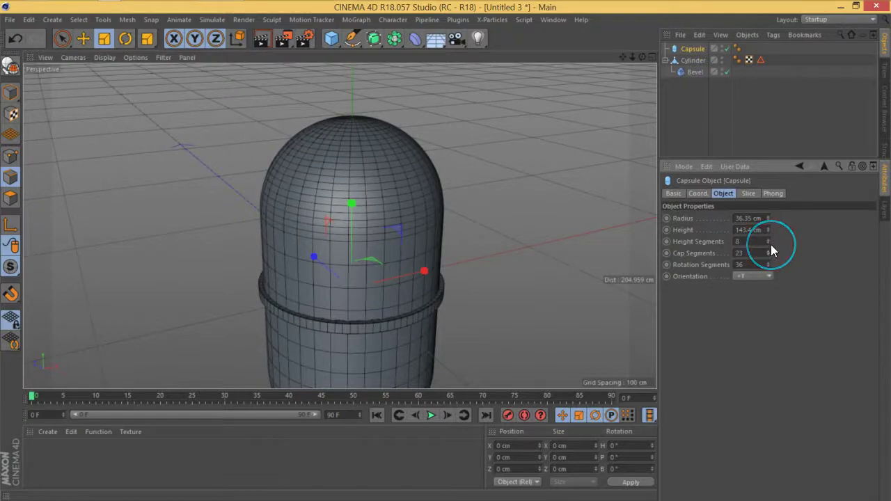
left_click_drag(771, 244, 771, 246)
left_click(332, 40)
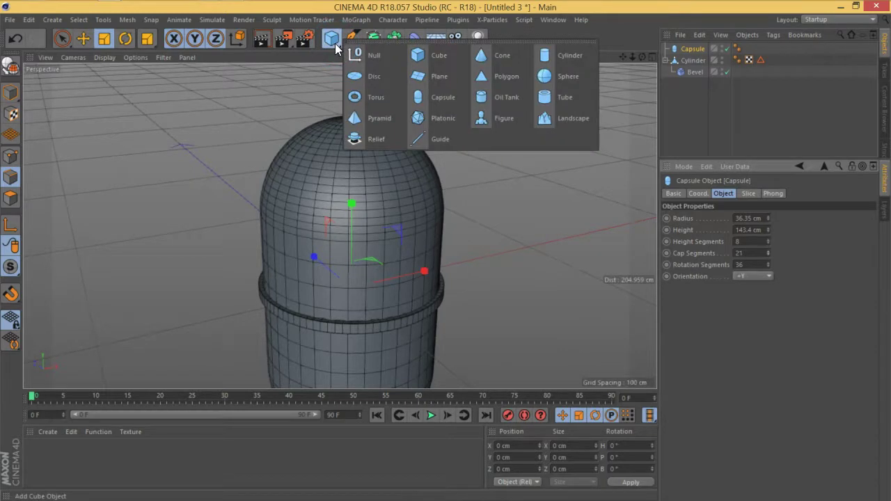
left_click(490, 100)
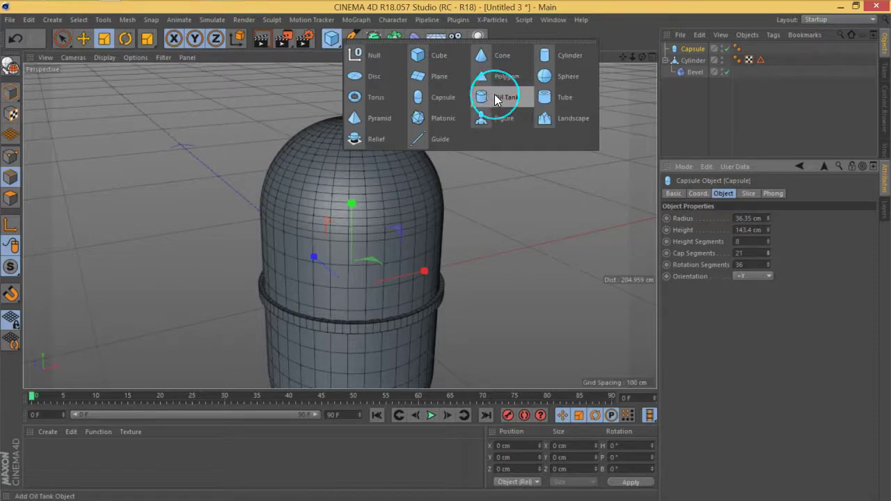
left_click(742, 131)
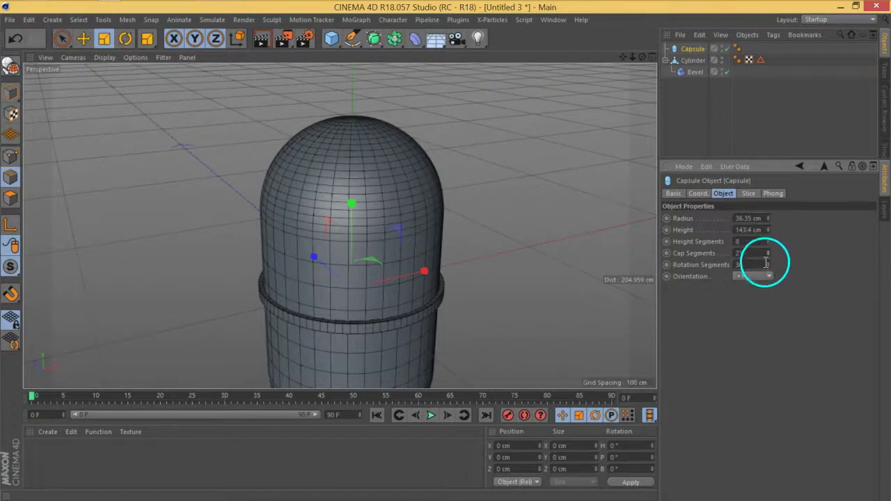
Set the capsule's segments to 88 for rotation, 3 for height and 8 for the caps.
left_click_drag(769, 269, 772, 231)
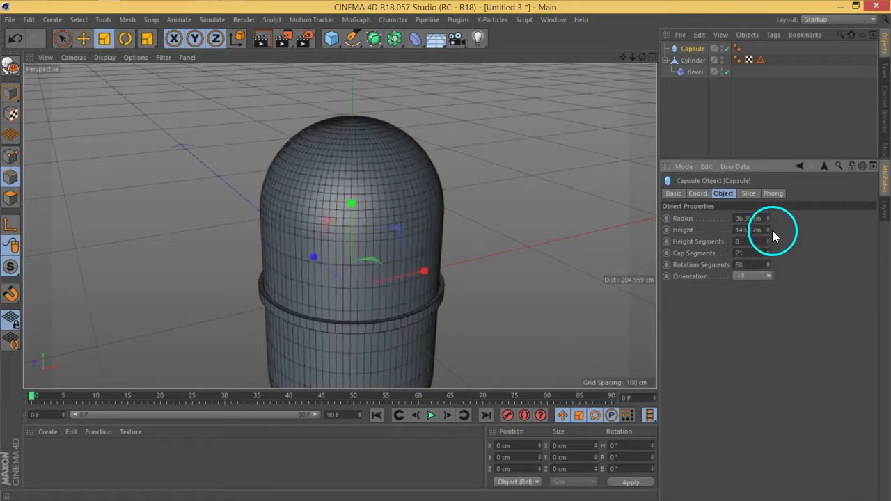
left_click(767, 244)
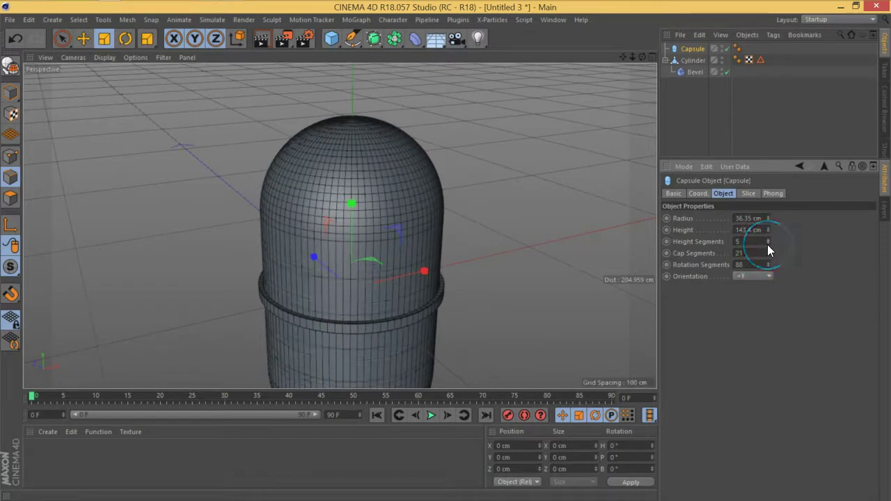
left_click(767, 245)
mouse_move(487, 234)
left_mouse_down("alt")
mouse_move(453, 245)
mouse_move(451, 220)
mouse_move(478, 204)
mouse_move(480, 227)
left_mouse_up("alt")
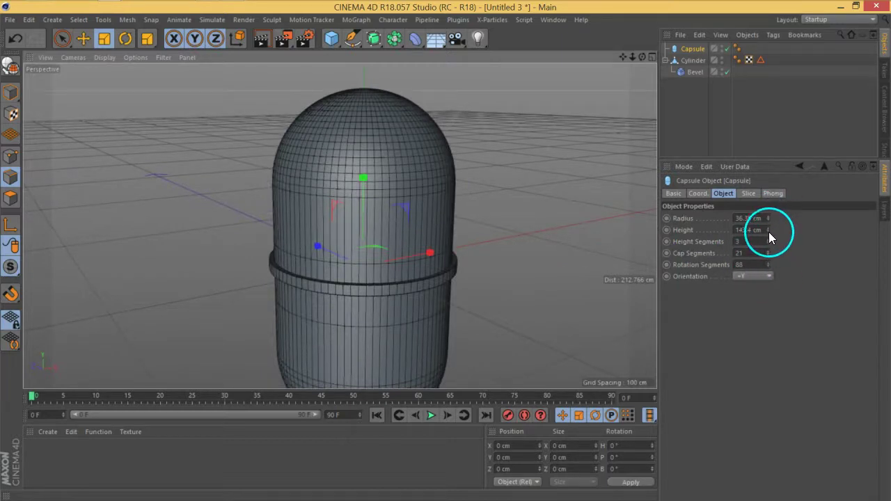
left_click(768, 256)
left_click_drag(768, 256, 769, 250)
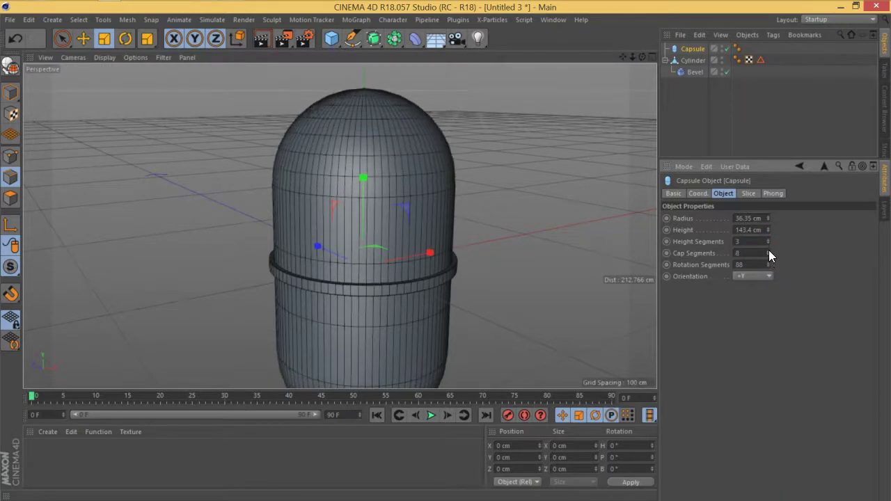
Make the capsule editable and delete all points of its lower half in the Right view, leaving a dome.
left_click_drag(367, 258, 479, 176, "alt")
left_click(10, 67)
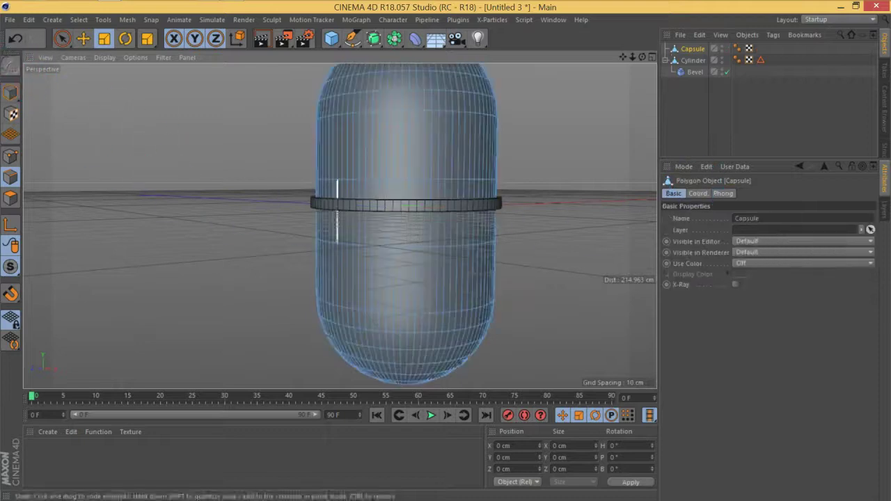
left_click(12, 159)
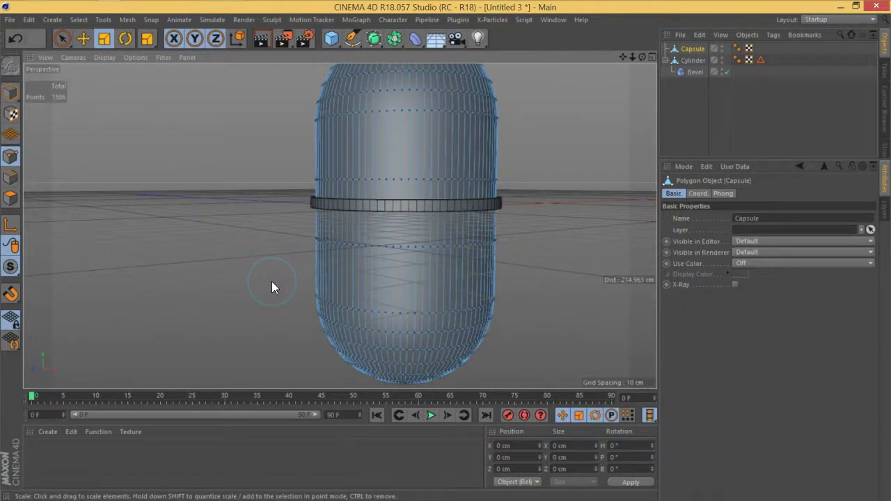
key("F3")
scroll(334, 241, "up", 5)
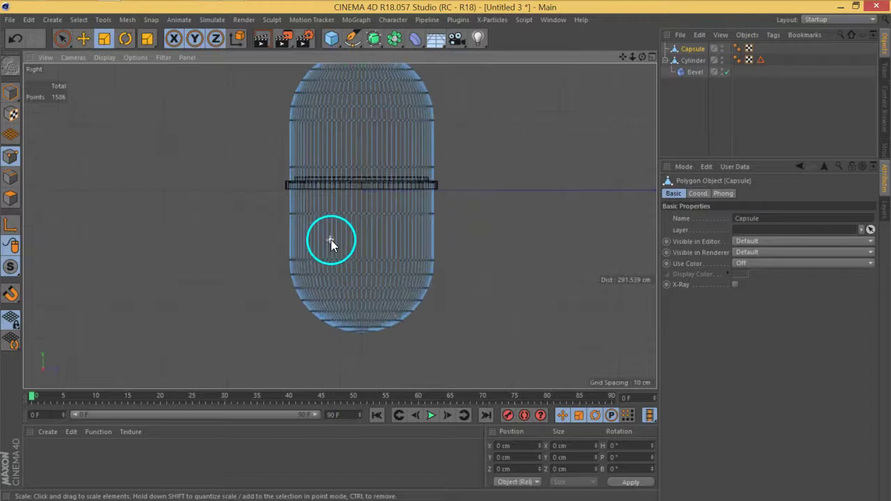
mouse_move(62, 38)
left_mouse_down()
mouse_move(127, 98)
mouse_move(124, 75)
left_mouse_up()
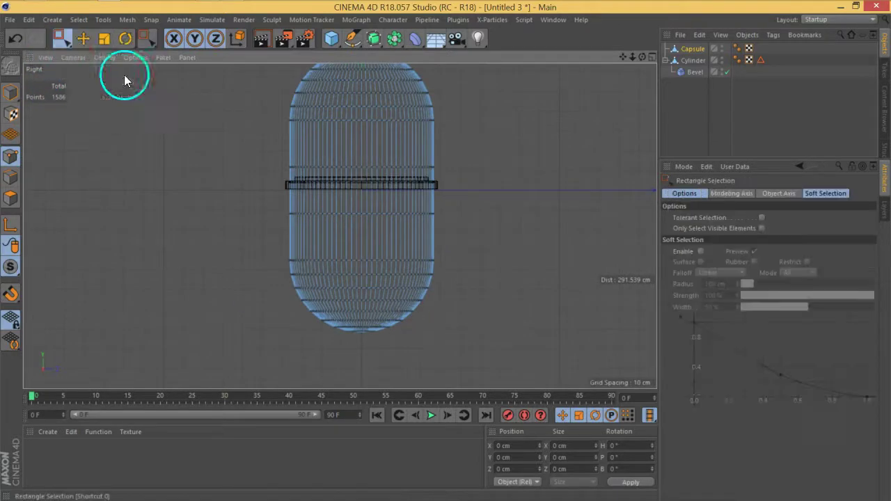
left_click_drag(220, 201, 499, 369)
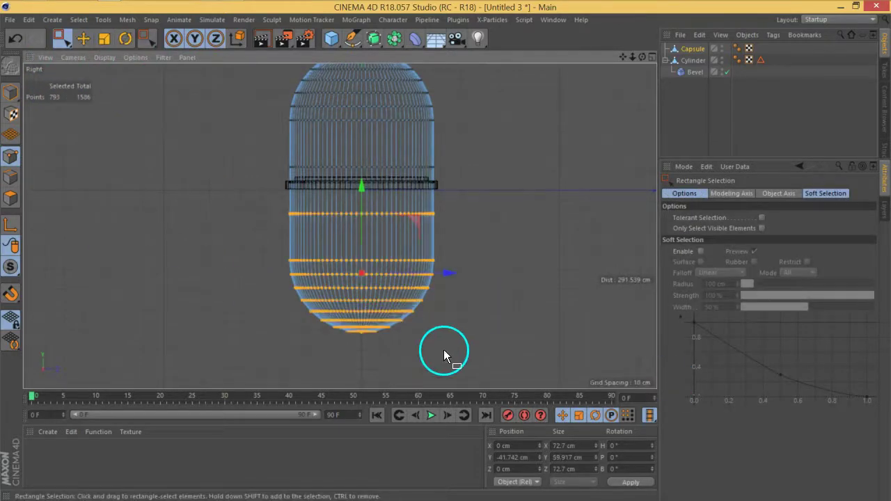
key("Delete")
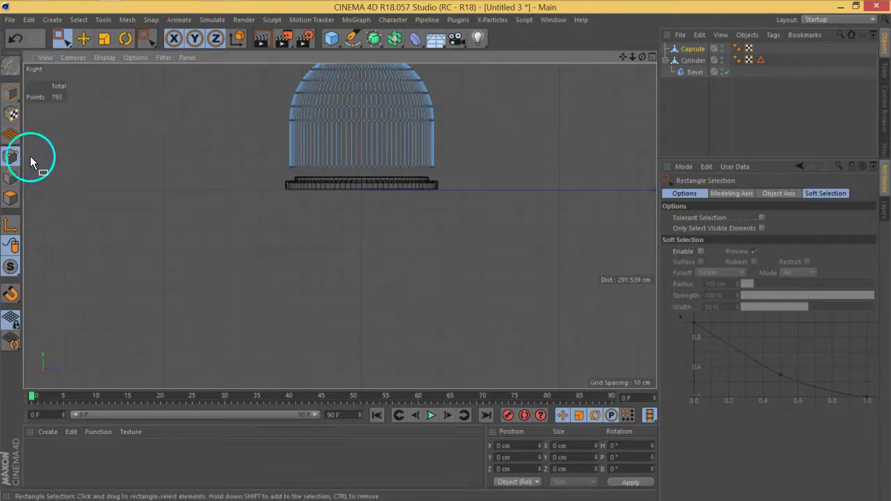
Run Optimize on the points of the remaining dome.
left_click_drag(62, 39, 97, 58)
right_click(202, 149)
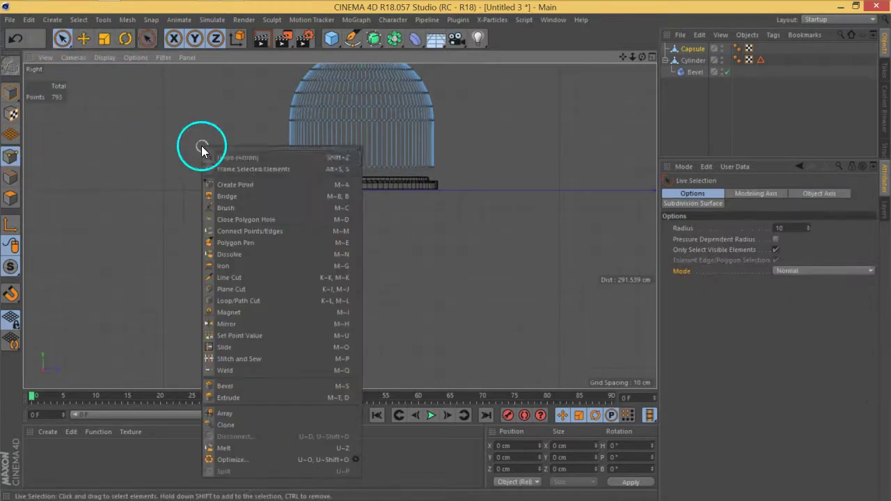
left_click(245, 459)
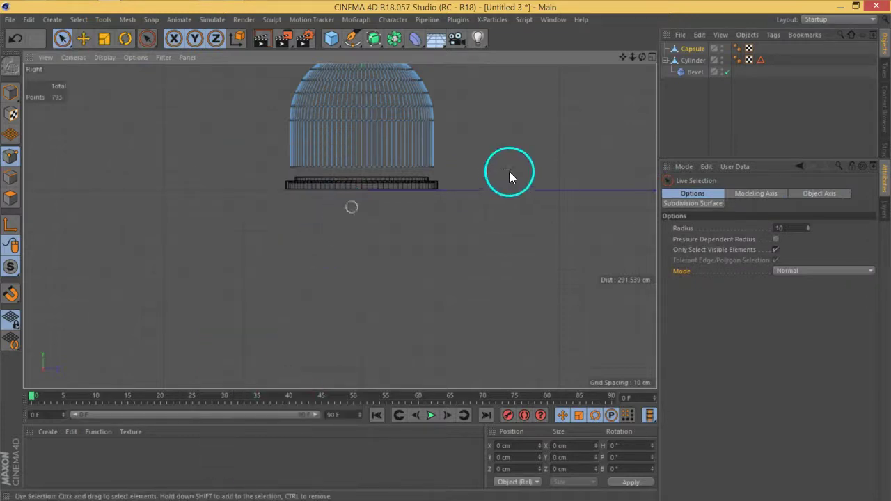
middle_click_drag(427, 114, 437, 287, "alt")
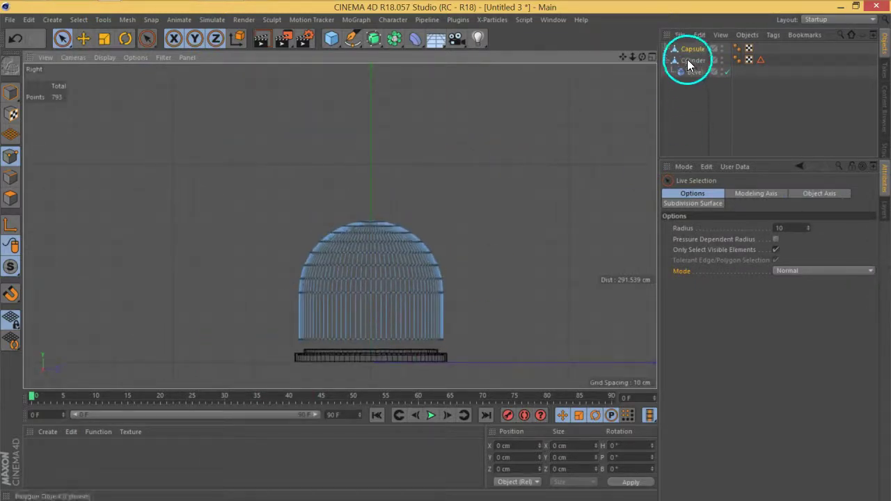
Center the dome object's axis on its remaining geometry with Center Axis to.
left_click(83, 40)
middle_click_drag(375, 265, 371, 245, "alt")
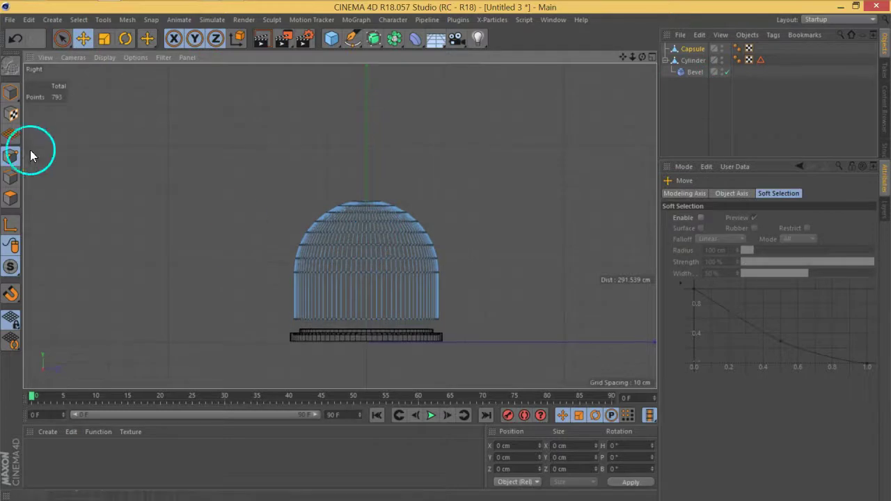
left_click(10, 95)
left_click(128, 19)
mouse_move(167, 129)
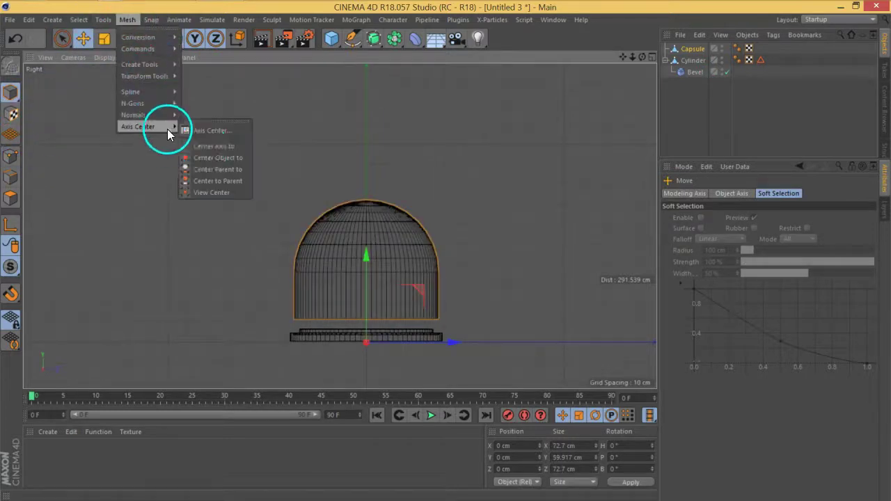
left_click(203, 147)
With snapping and axis editing on, move the dome's axis down to its open bottom edge at Y 11.783 cm.
right_click_drag(348, 371, 448, 268, "alt")
middle_click_drag(448, 263, 436, 277, "alt")
left_click(10, 296)
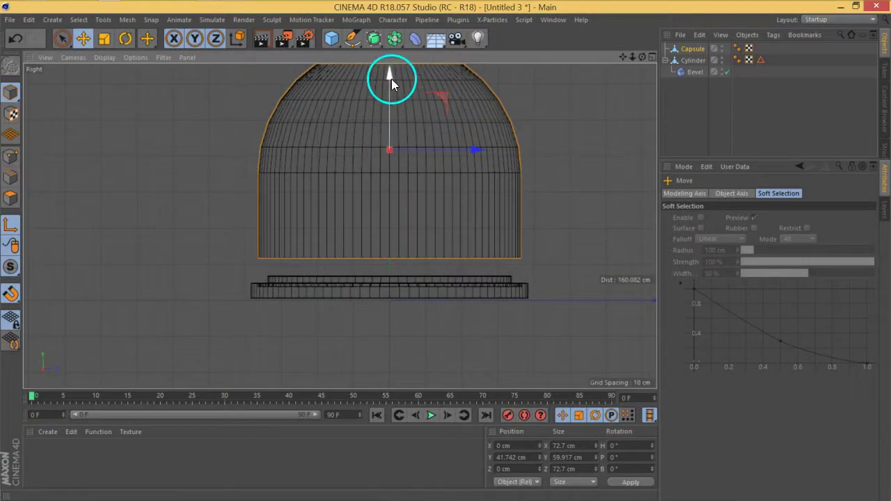
left_click_drag(390, 79, 385, 183)
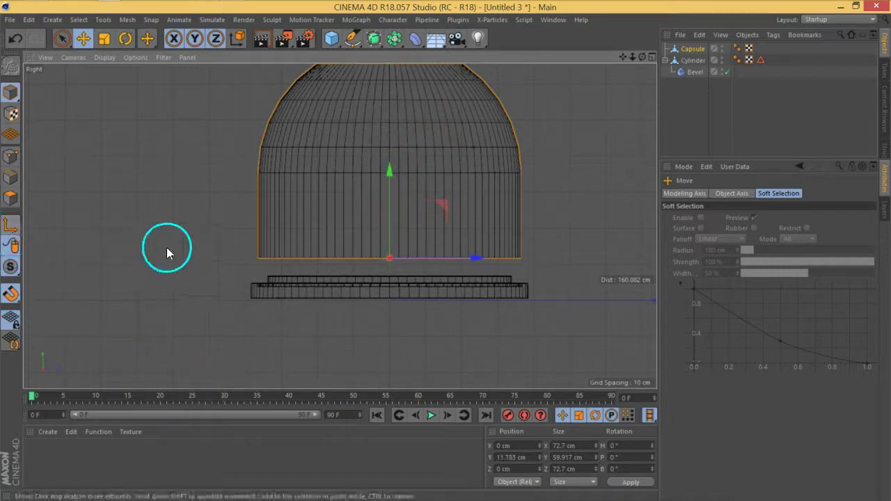
left_click(105, 39)
middle_click_drag(466, 151, 450, 211, "alt")
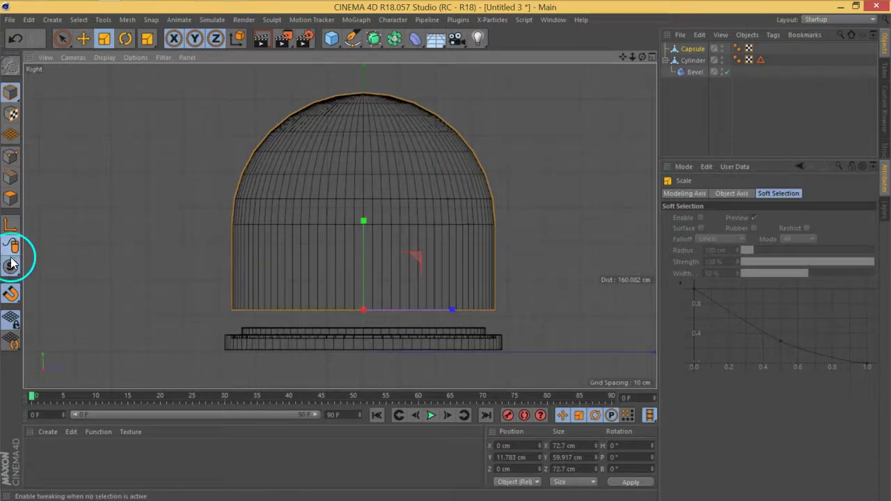
scroll(202, 199, "down", 6)
middle_click_drag(341, 227, 473, 233, "alt")
left_click_drag(405, 222, 397, 178)
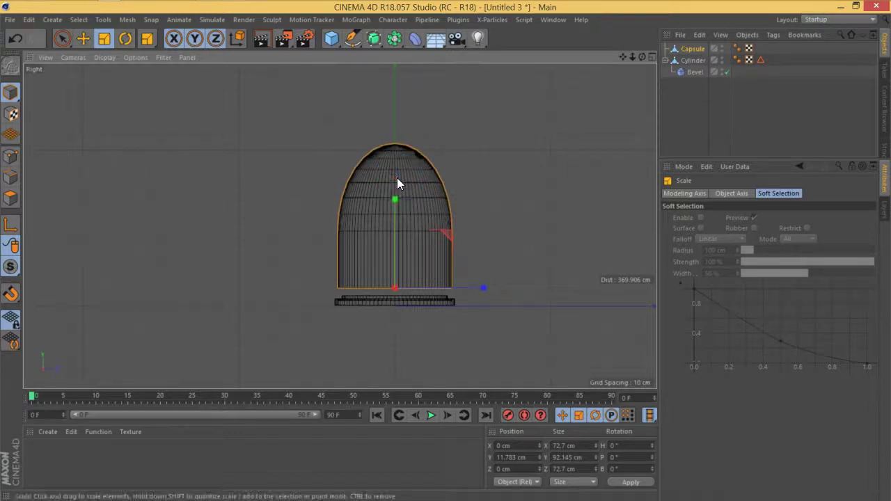
key("ctrl+z")
Raise the dome to a Y position of about 58.6 cm and pull its bottom ring of points down to the disc.
left_click(81, 38)
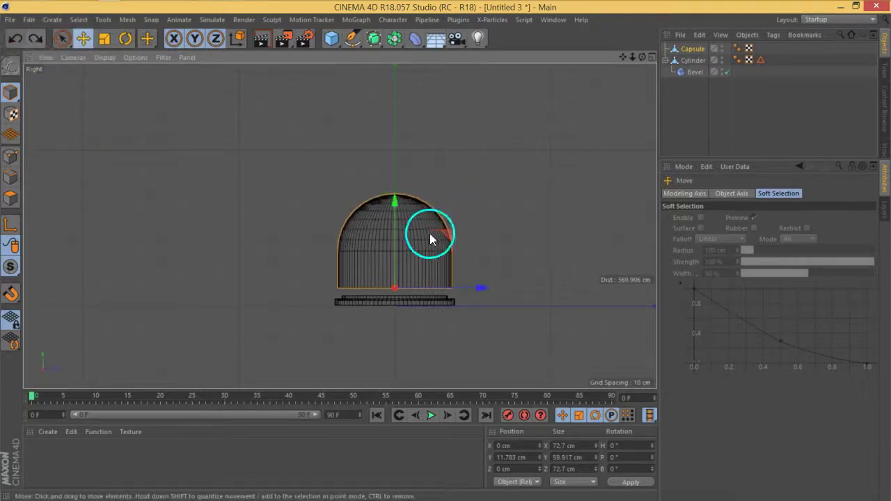
left_click_drag(395, 223, 381, 158)
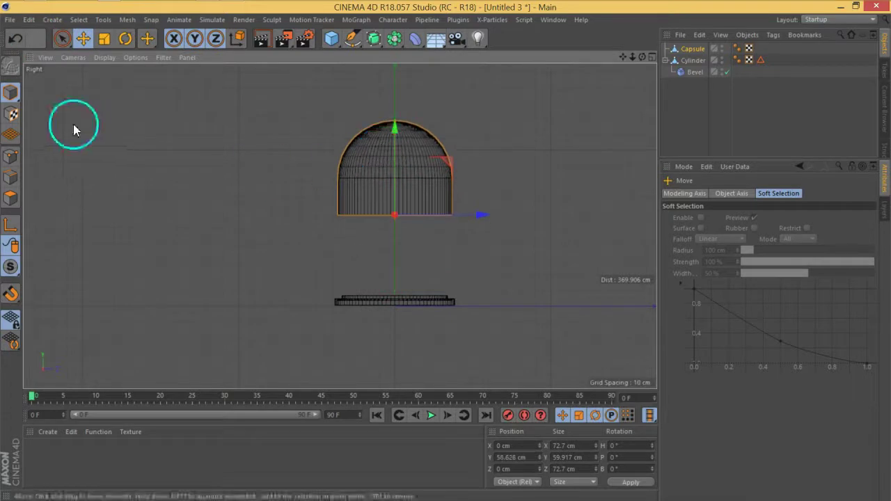
left_click(10, 158)
left_click(62, 38)
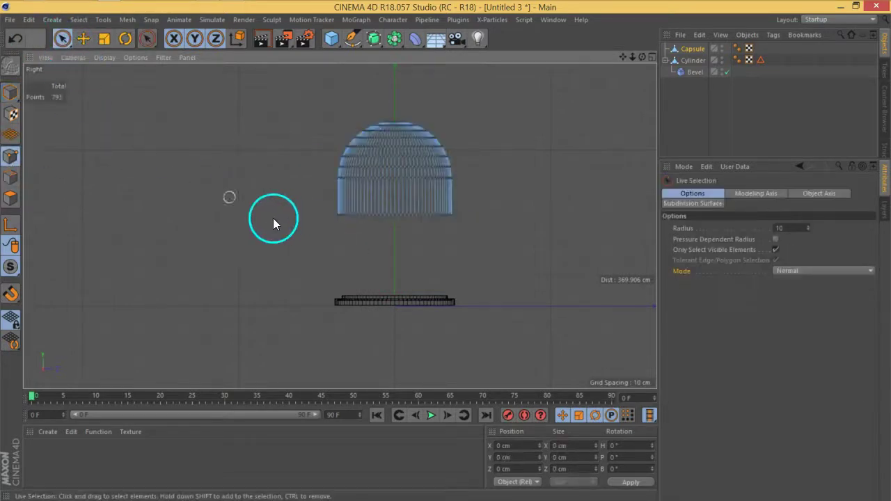
left_click_drag(68, 40, 109, 75)
left_click_drag(326, 204, 617, 308)
left_click_drag(397, 145, 407, 219)
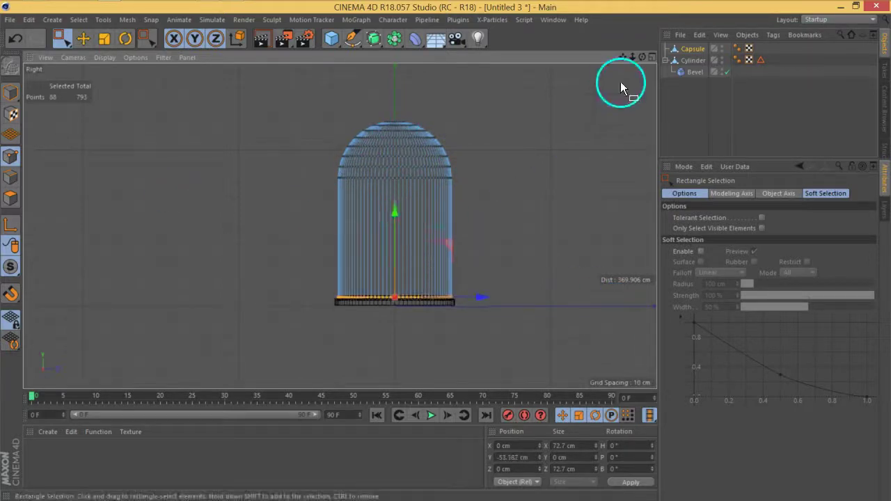
Raise the dome's bottom ring of points slightly above the disc's groove in the Perspective view, and deselect the points.
left_click(651, 56)
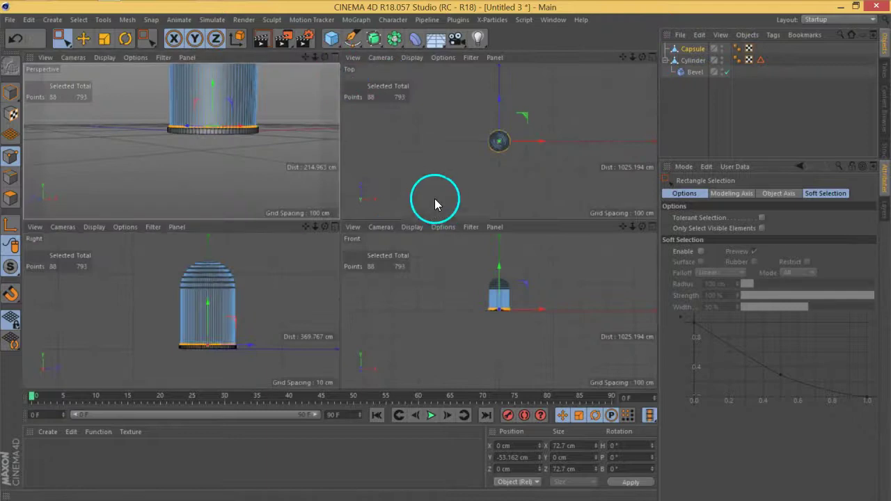
left_click(335, 57)
left_click_drag(437, 153, 407, 232, "alt")
scroll(399, 263, "up", 10)
left_click_drag(424, 183, 298, 149, "alt")
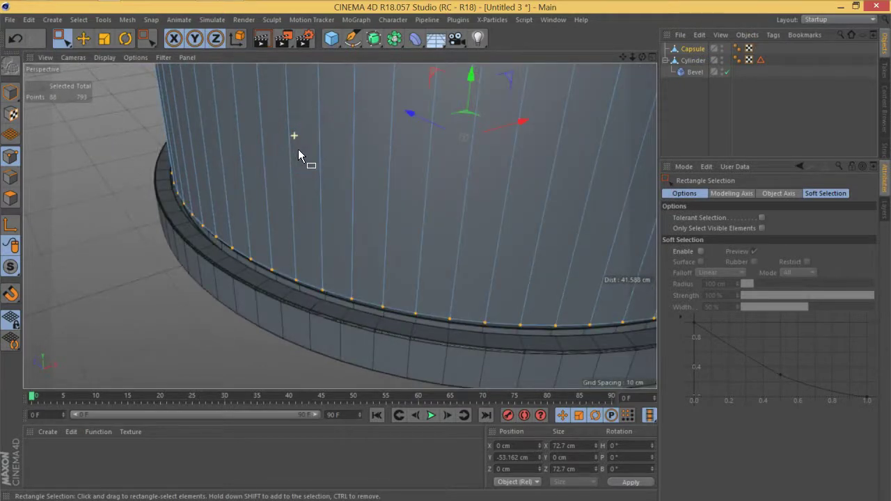
left_click(397, 253)
left_click_drag(469, 84, 469, 76)
left_click(155, 215)
Switch to edge editing and select the dome's open bottom edge loop with Loop Selection.
left_click(10, 178)
left_click(159, 168)
key("u")
key("l")
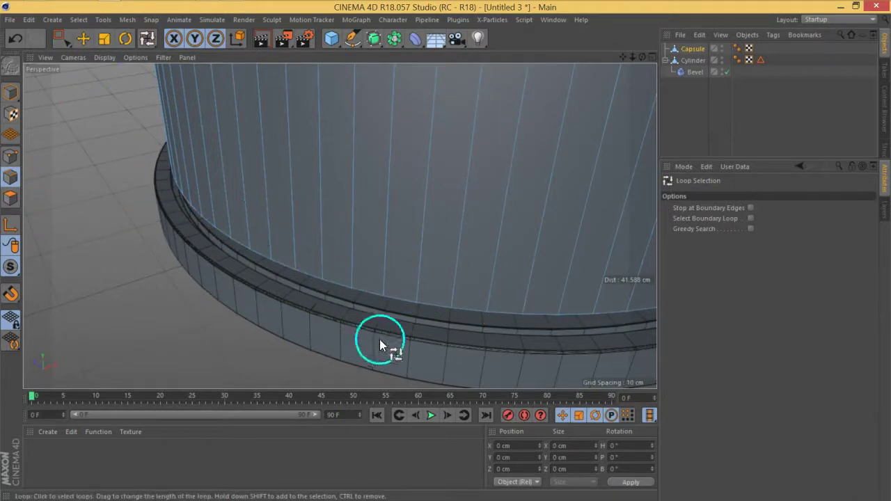
left_click(365, 290)
Extrude the dome's bottom edge loop outward by scaling a copy of it to about 73.6 cm across.
left_click_drag(464, 312, 315, 194, "alt")
left_click(112, 40)
left_click_drag(341, 224, 222, 233, "alt")
scroll(169, 217, "up", 3)
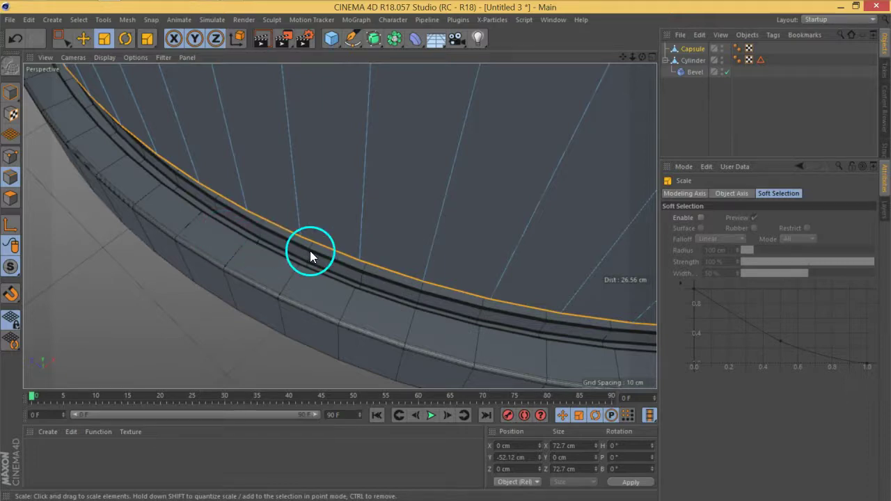
key("F2")
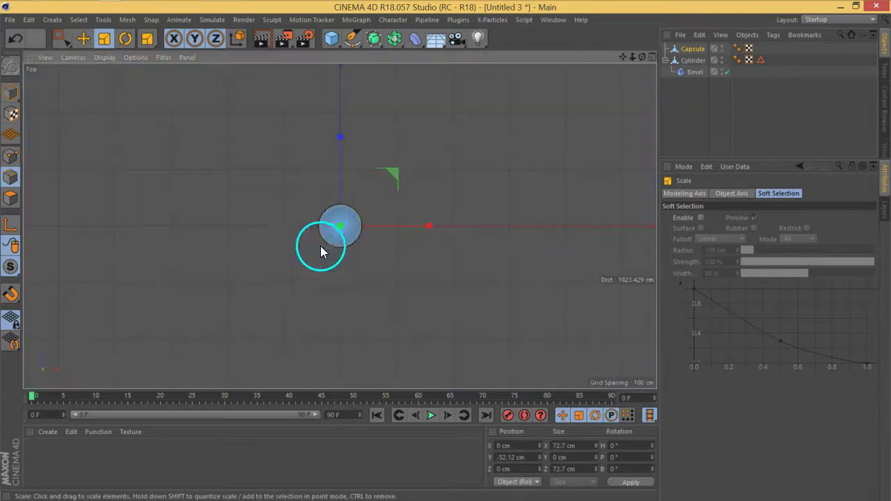
scroll(341, 210, "up", 10)
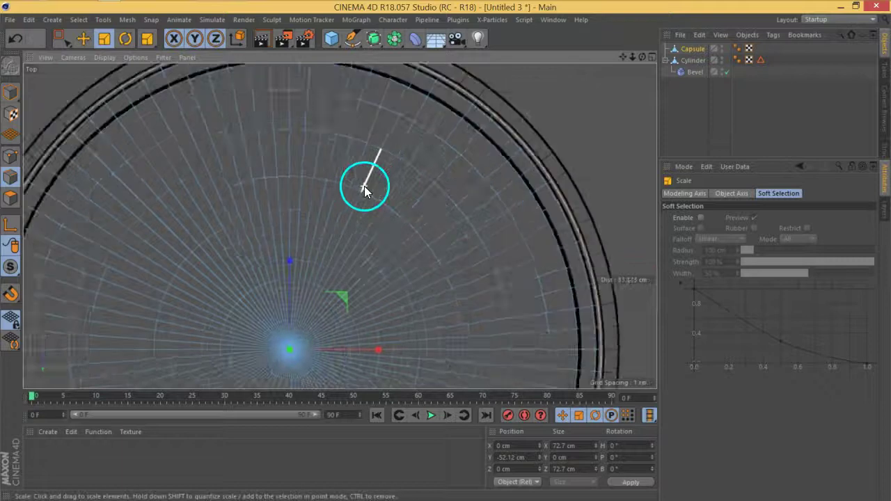
middle_click_drag(487, 120, 435, 247, "alt")
right_click_drag(420, 232, 534, 168, "alt")
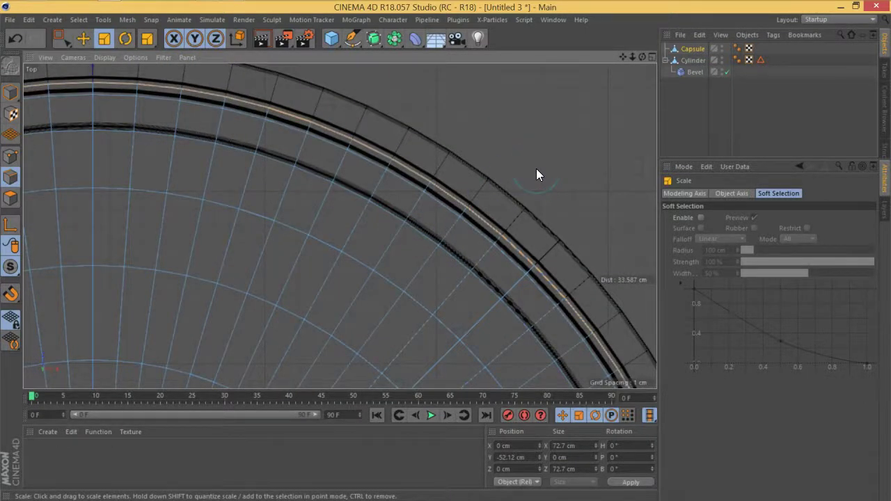
left_click_drag(540, 170, 539, 174)
key("F1")
scroll(381, 291, "up", 3)
scroll(327, 276, "down", 3)
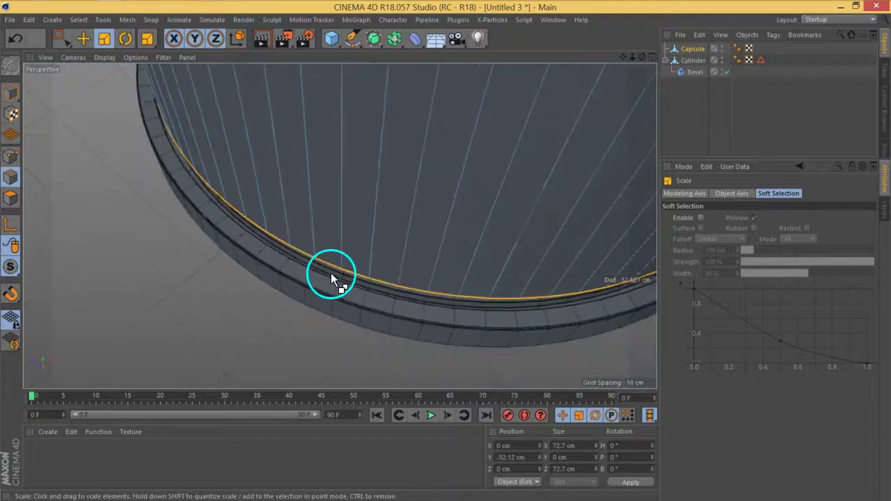
left_click_drag(218, 313, 220, 309)
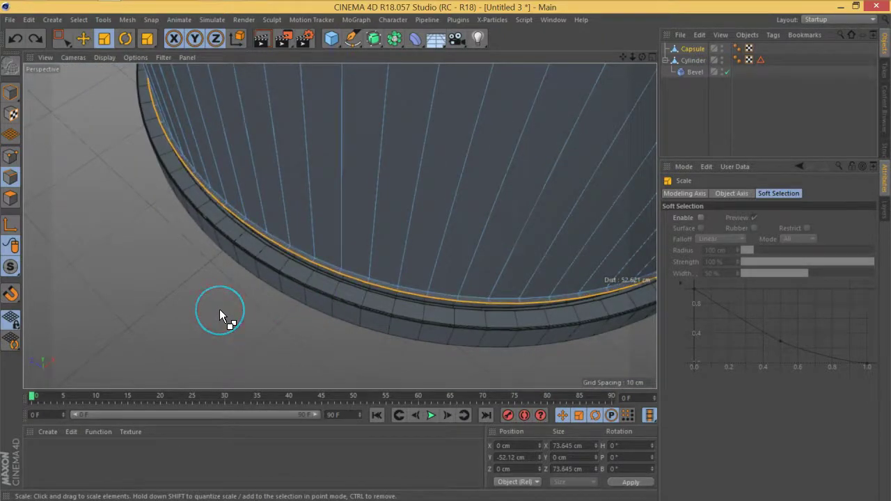
Move the extruded bottom ring down into the disc's groove, to a Y position of about -55.2 cm.
left_click(83, 39)
left_click_drag(324, 365, 398, 186, "alt")
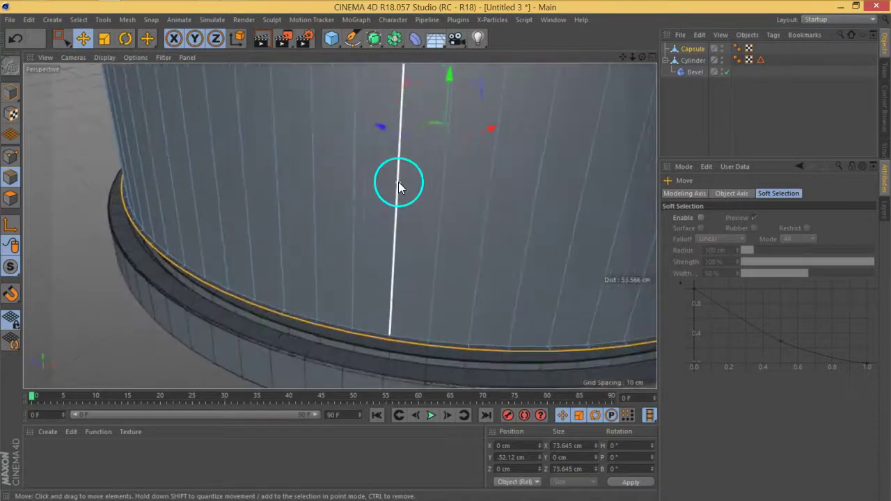
left_click_drag(449, 82, 366, 268)
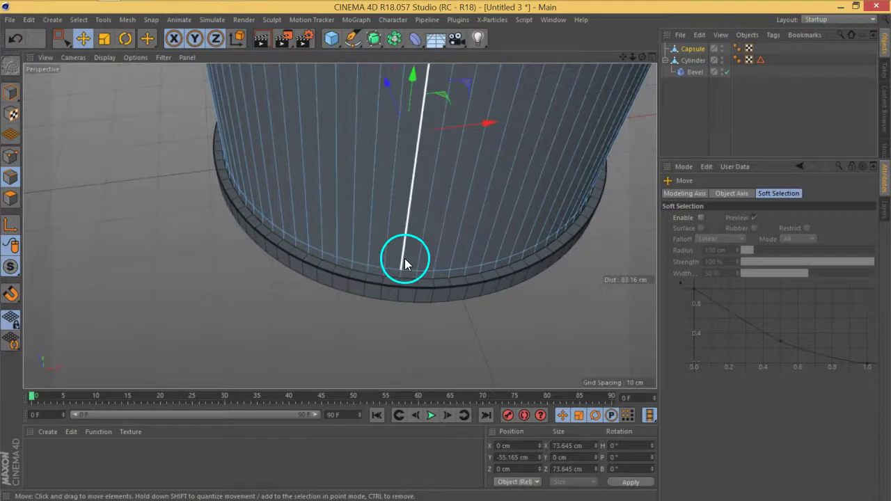
Select the edge loop just above the dome's bottom ring and raise it to a Y position of about -44 cm.
scroll(404, 260, "down", 5)
left_click_drag(441, 215, 373, 322, "alt")
scroll(372, 322, "up", 8)
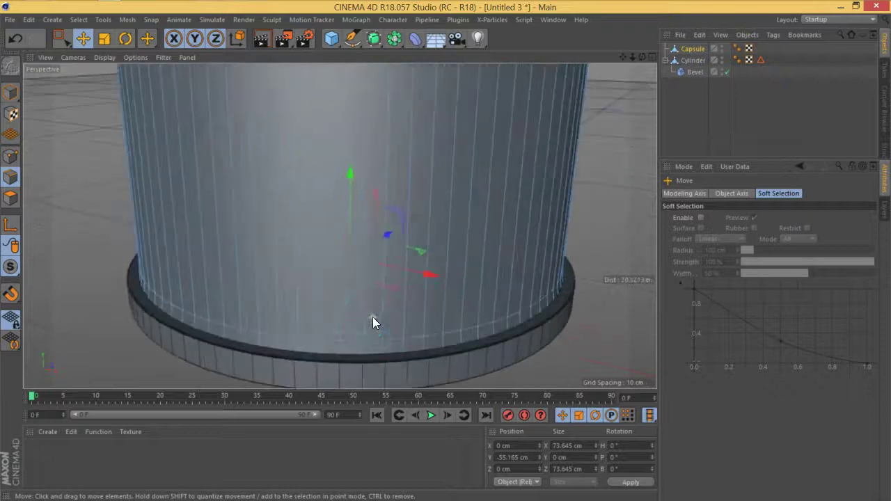
left_click(331, 342)
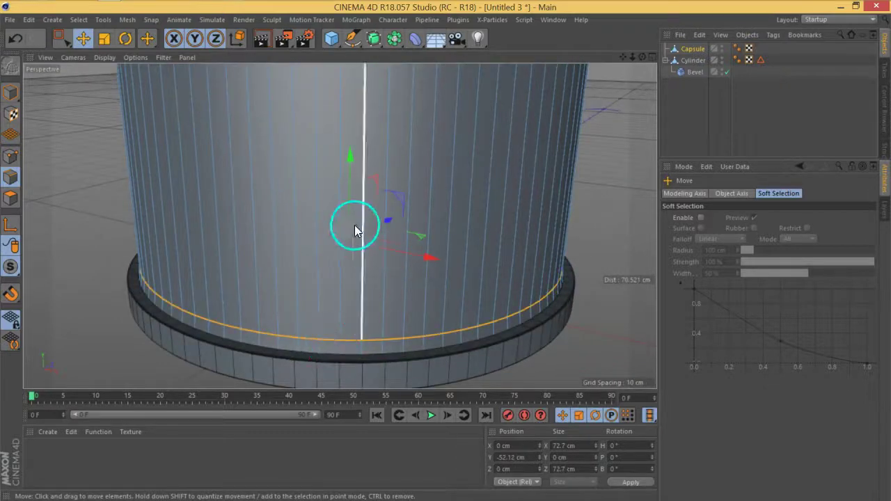
left_click_drag(350, 172, 359, 131)
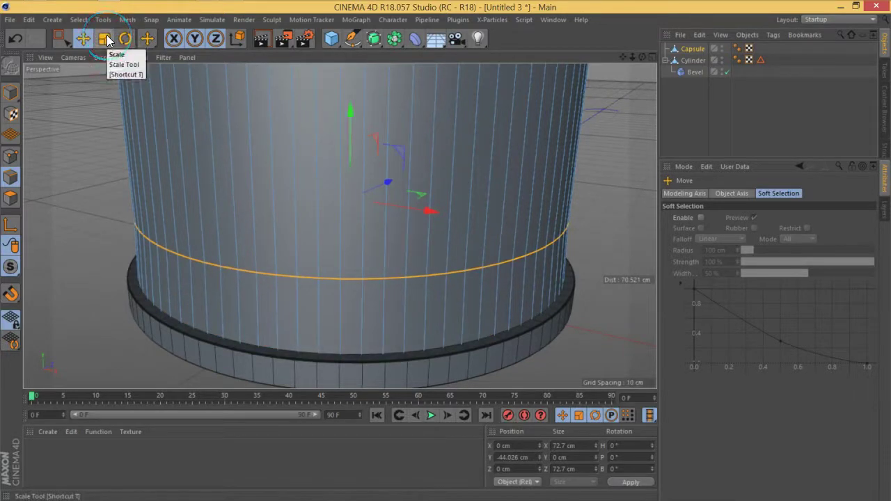
In point mode, select all the dome's points except the bottom ring with Rectangle Selection.
scroll(325, 185, "down", 8)
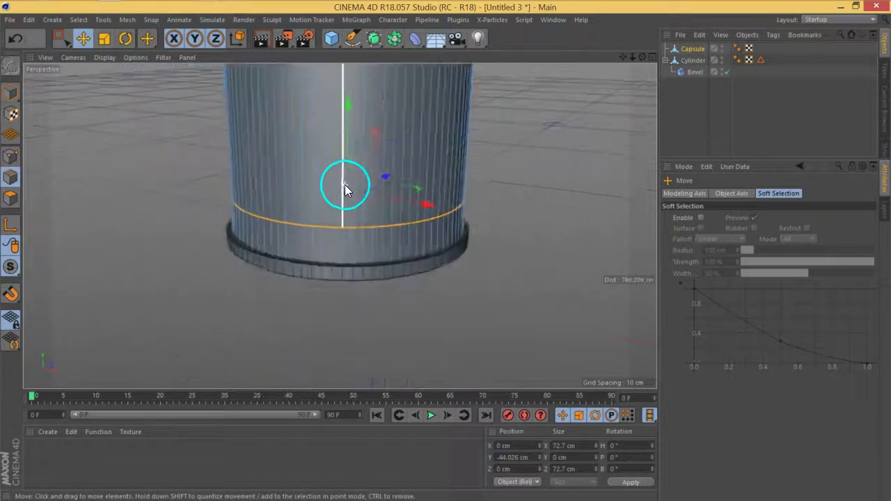
left_click_drag(420, 207, 340, 171, "alt")
mouse_move(411, 292)
left_mouse_down("alt")
mouse_move(435, 272)
mouse_move(425, 285)
left_mouse_up("alt")
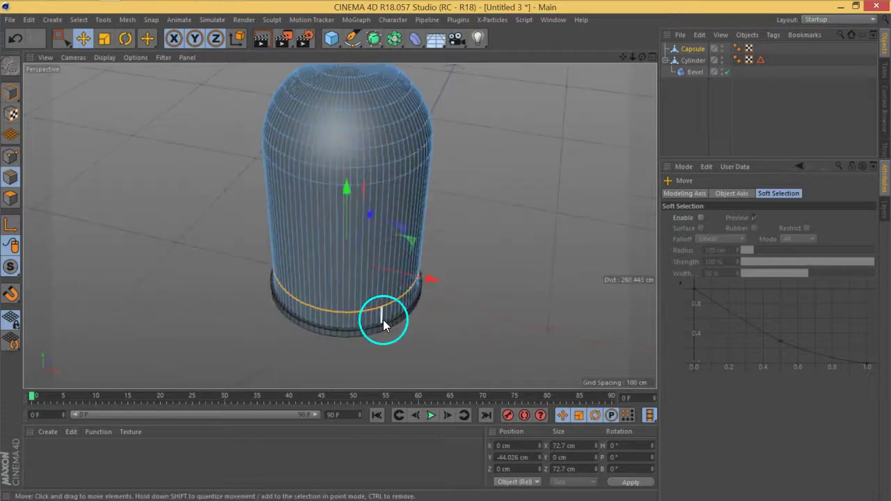
scroll(383, 317, "up", 6)
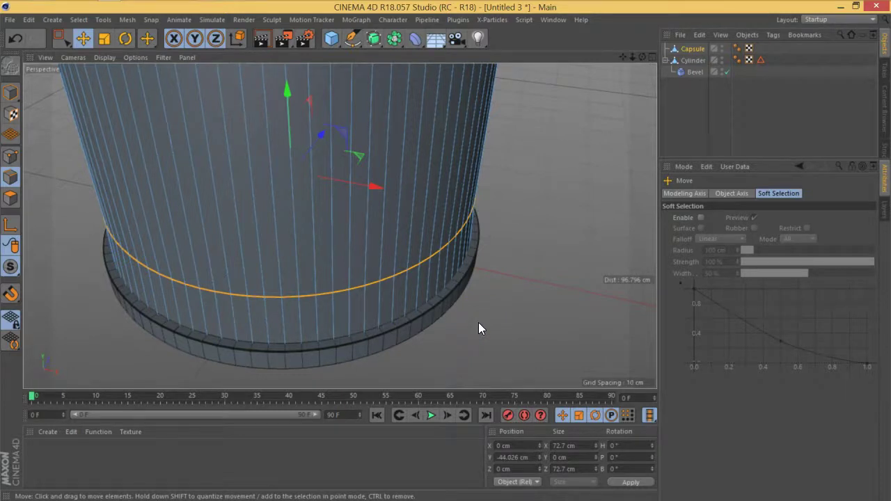
scroll(478, 329, "down", 6)
left_click_drag(465, 228, 416, 183, "alt")
left_click(10, 156)
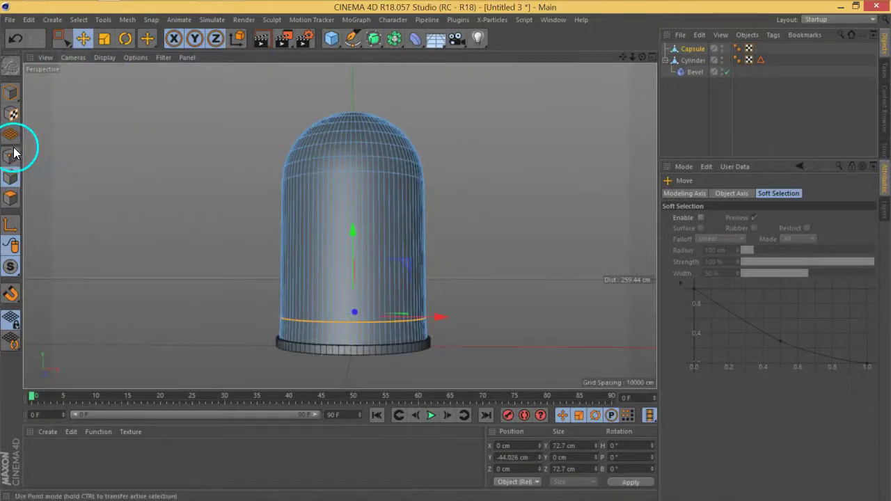
left_click_drag(61, 38, 126, 71)
left_click(125, 75)
left_click_drag(552, 90, 69, 329)
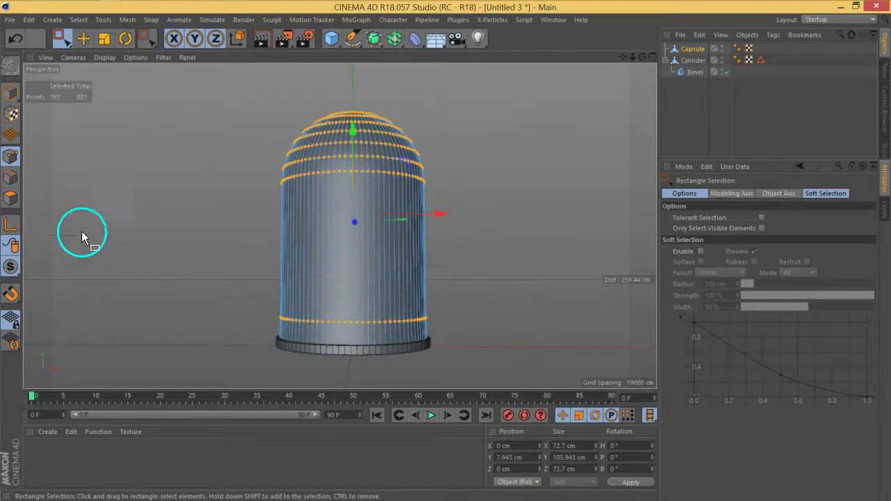
Scale the selected dome points down to about 65 cm across, lower them slightly toward the base, and deselect them.
left_click(105, 39)
left_click_drag(495, 213, 459, 236)
left_click(84, 39)
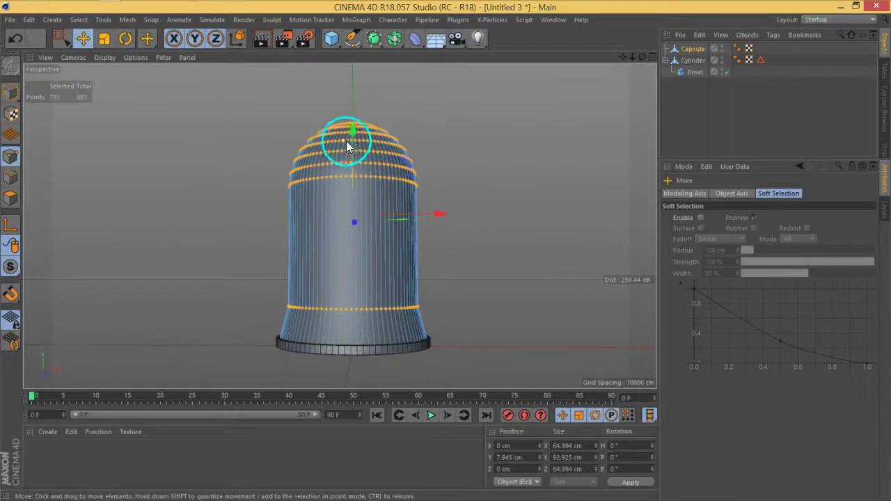
left_click_drag(353, 138, 350, 151)
left_click(461, 213)
Bevel the edge loop where the dome meets its flared foot, using an offset of about 1.6 cm and 4 subdivisions.
left_click_drag(511, 232, 412, 310, "alt")
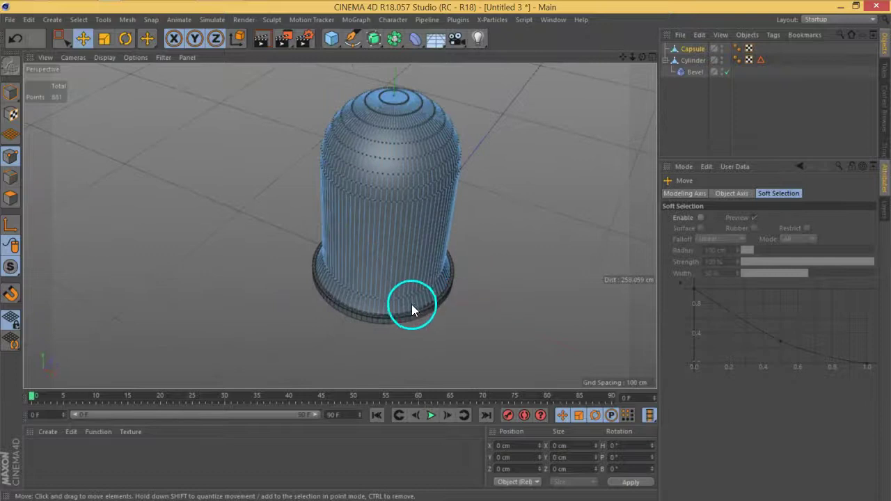
scroll(411, 304, "up", 5)
scroll(368, 316, "up", 3)
left_click_drag(268, 289, 195, 248, "alt")
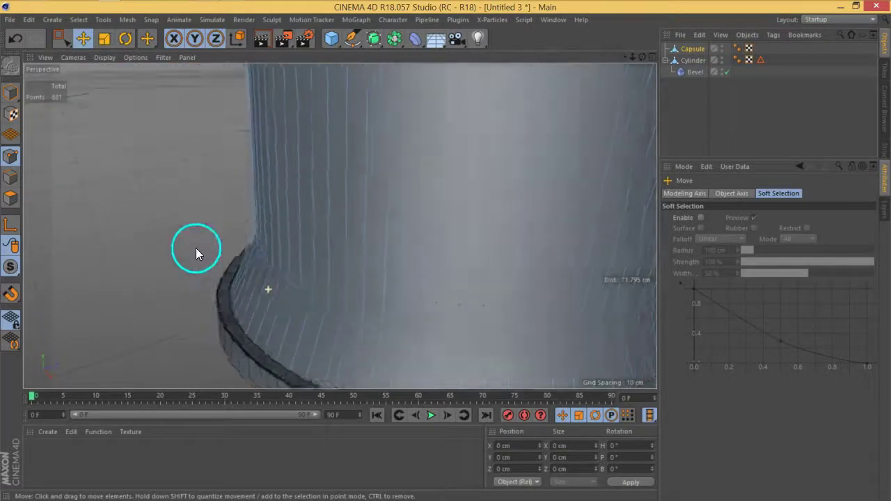
scroll(195, 248, "down", 5)
left_click(10, 178)
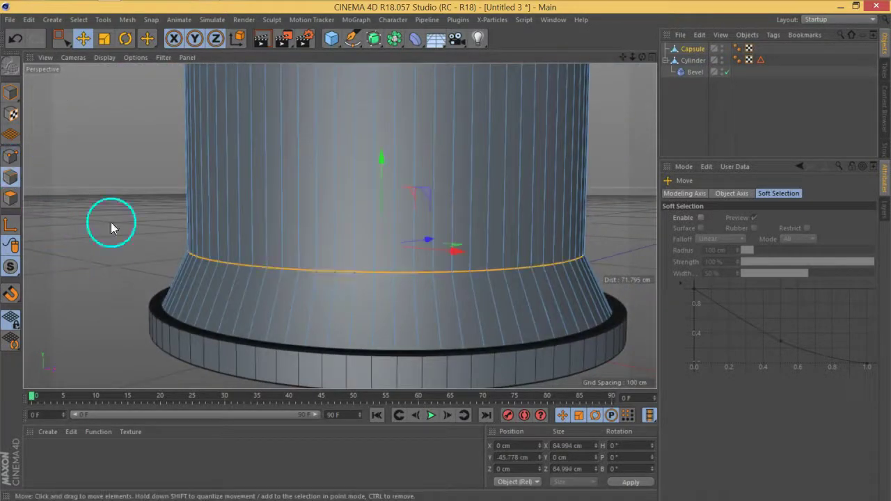
right_click(320, 275)
left_click(358, 416)
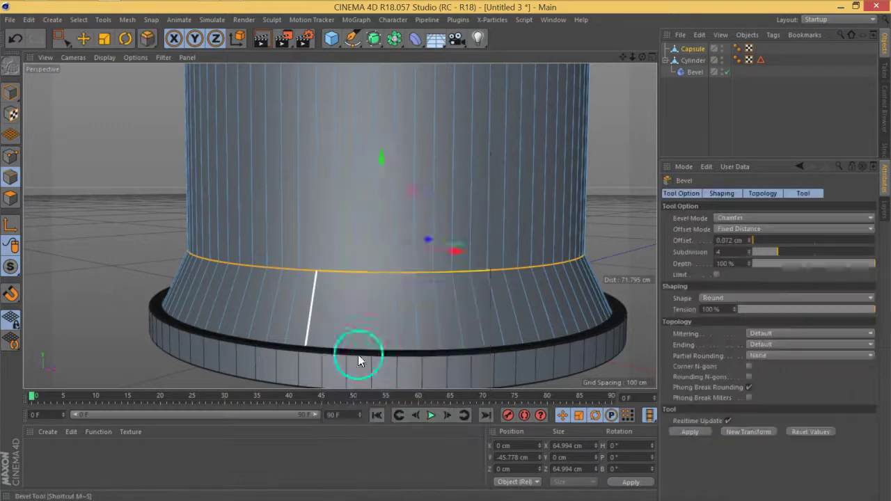
left_click_drag(343, 276, 420, 265)
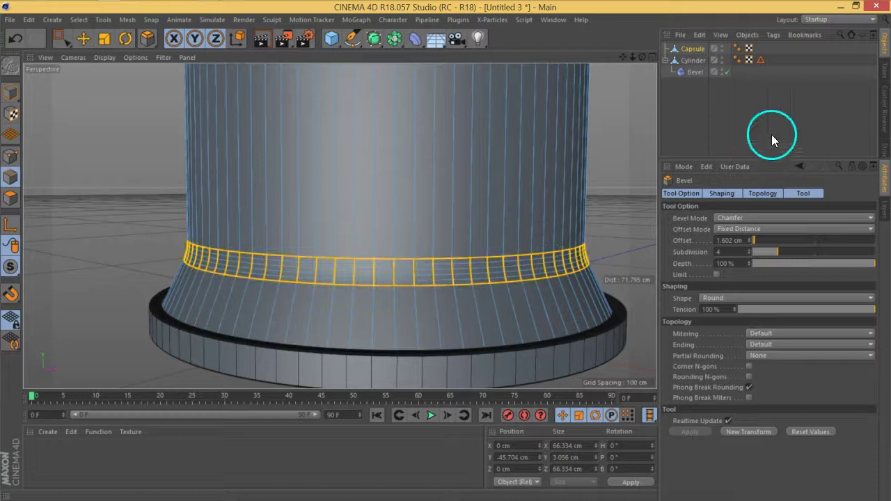
left_click(771, 136)
Examine the bevelled transition above the flared foot and the overall dome shape from several angles.
scroll(461, 207, "down", 3)
middle_click_drag(479, 174, 401, 293, "alt")
scroll(401, 292, "down", 2)
left_click_drag(400, 298, 564, 197, "alt")
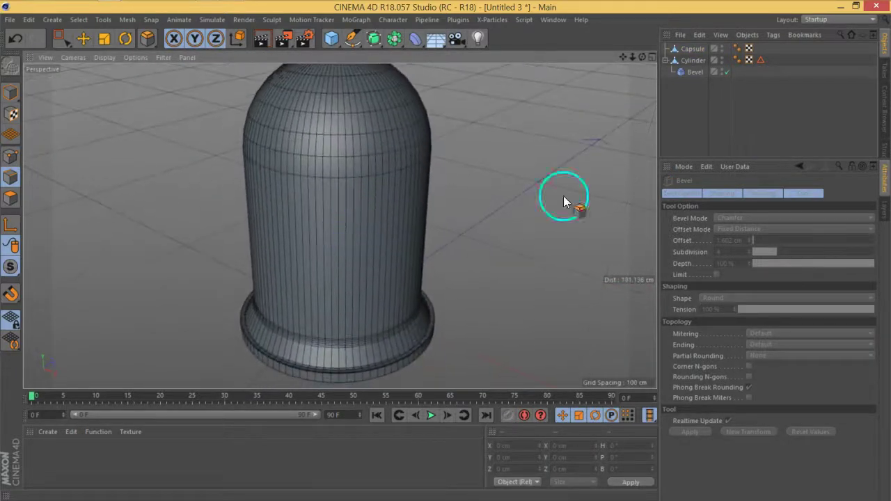
scroll(383, 276, "up", 6)
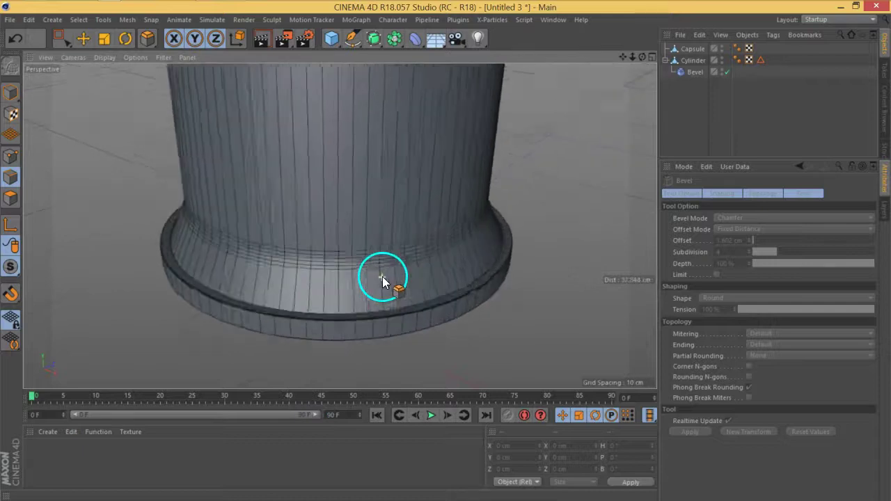
scroll(383, 276, "up", 2)
left_click_drag(340, 226, 623, 204, "alt")
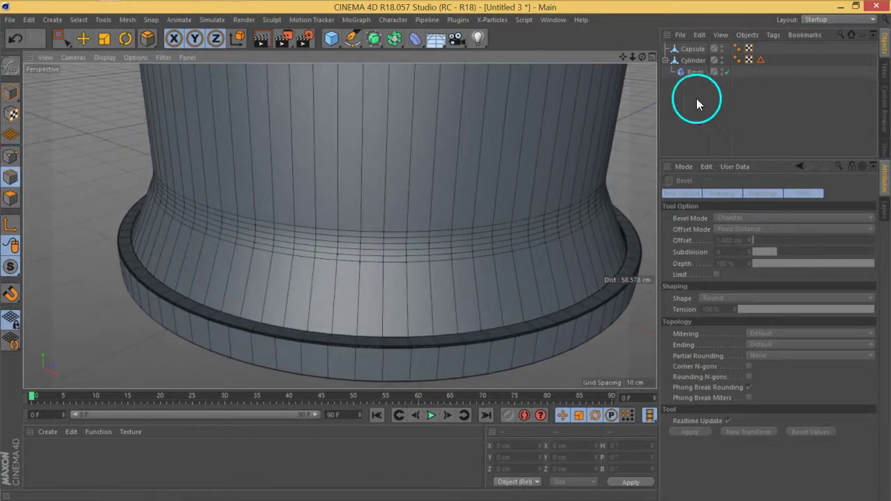
scroll(360, 197, "down", 10)
mouse_move(407, 166)
left_mouse_down("alt")
mouse_move(382, 190)
mouse_move(403, 174)
left_mouse_up("alt")
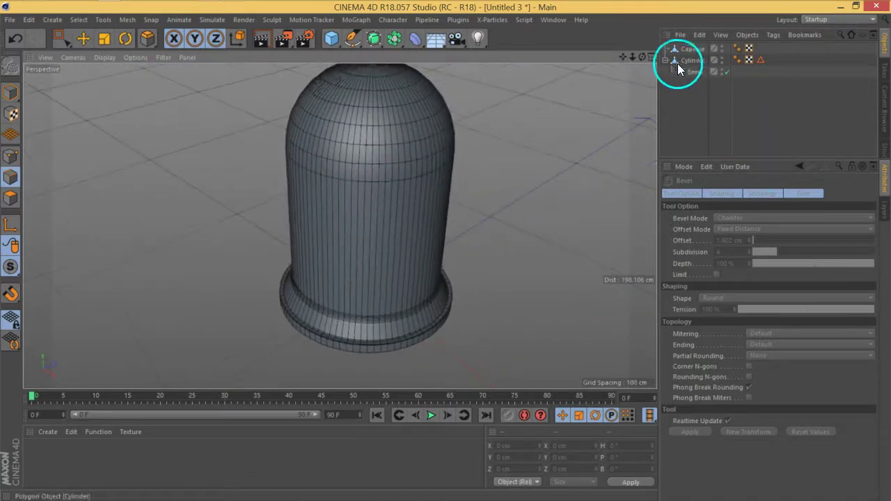
Return to model mode and add a Cloth Surface as the parent of the Capsule dome.
left_click(692, 48)
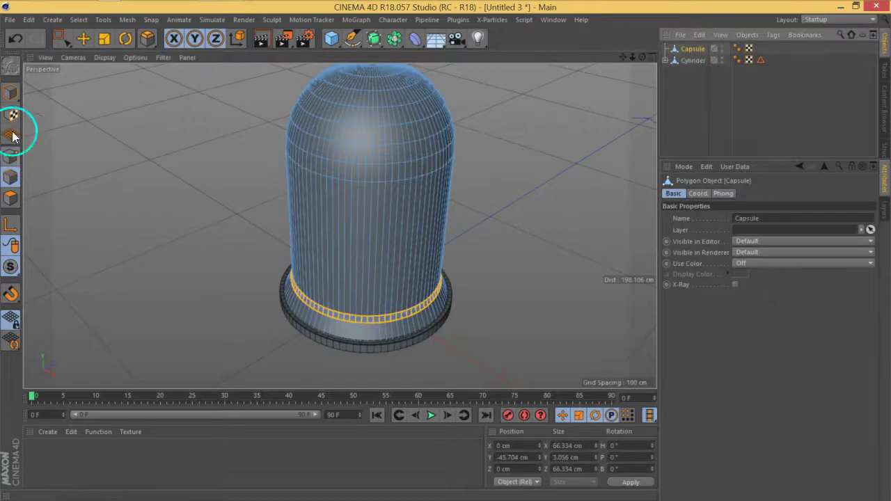
left_click(12, 136)
left_click(668, 58)
left_click(688, 51)
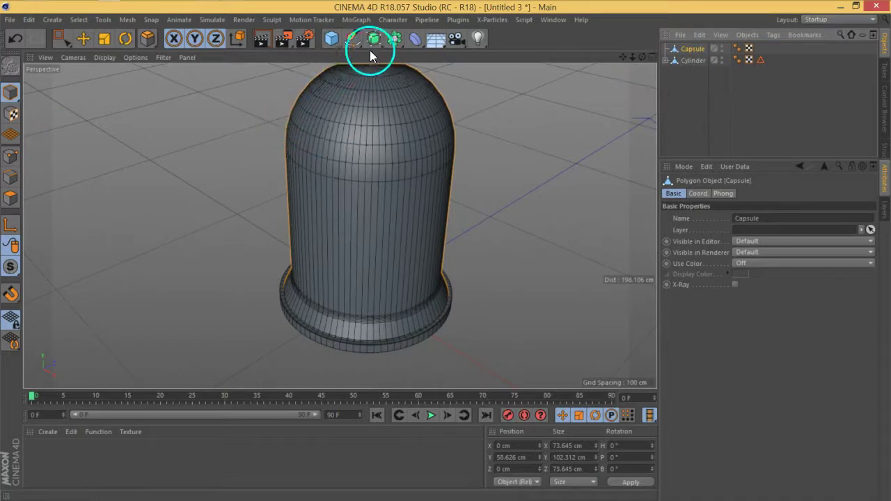
left_click(212, 19)
mouse_move(231, 37)
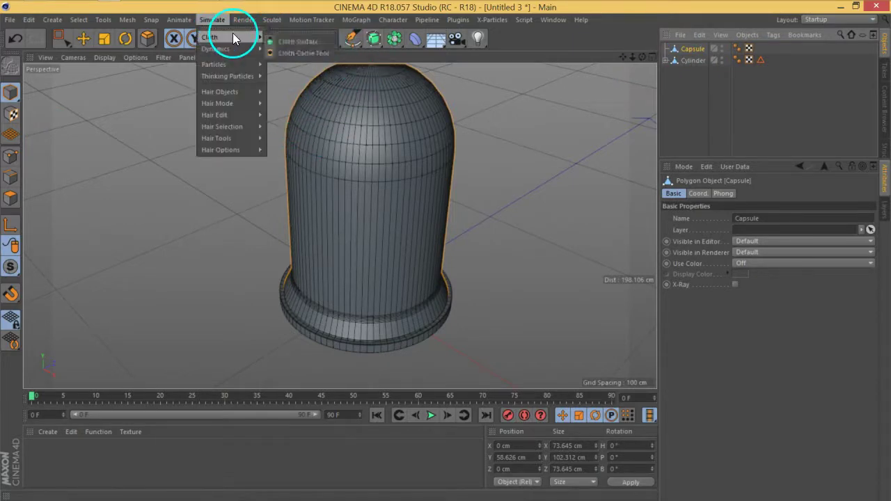
left_click(299, 43)
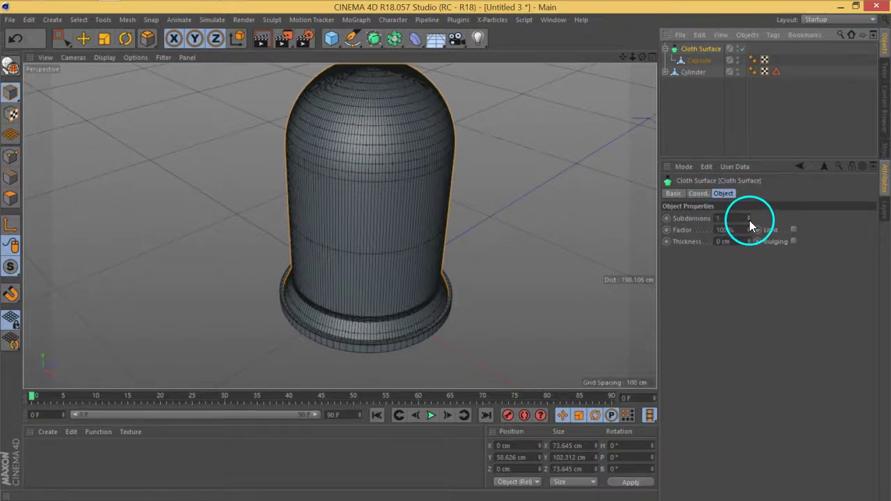
Hide the Cylinder disc and set the Cloth Surface's thickness to 1 cm.
left_click(735, 73, "alt")
left_click(736, 74, "alt")
left_click_drag(378, 328, 439, 246, "alt")
scroll(438, 245, "up", 10)
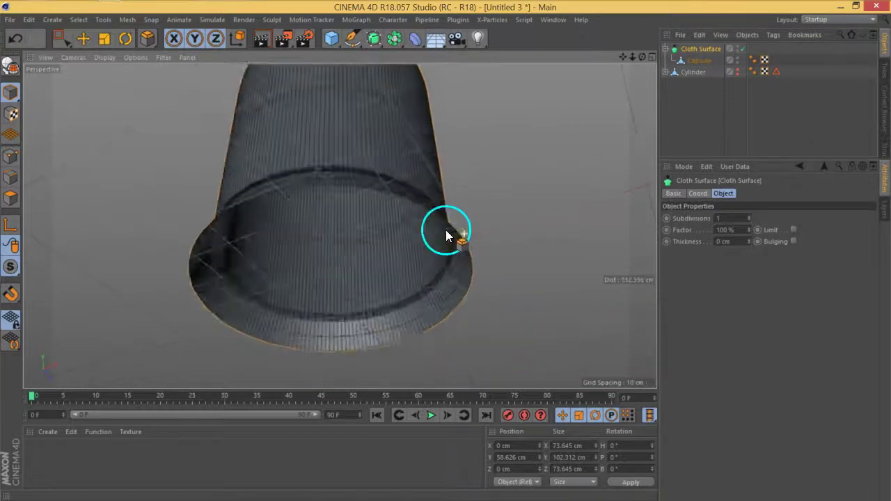
left_click(748, 240)
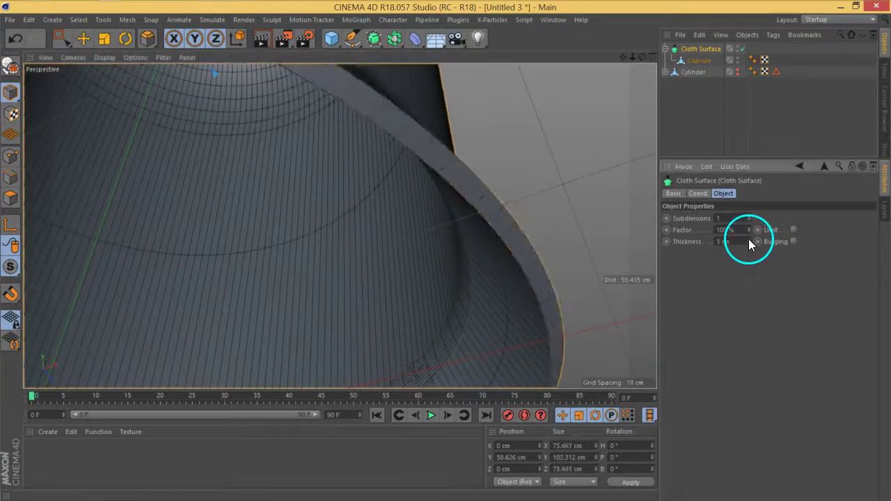
scroll(529, 293, "down", 5)
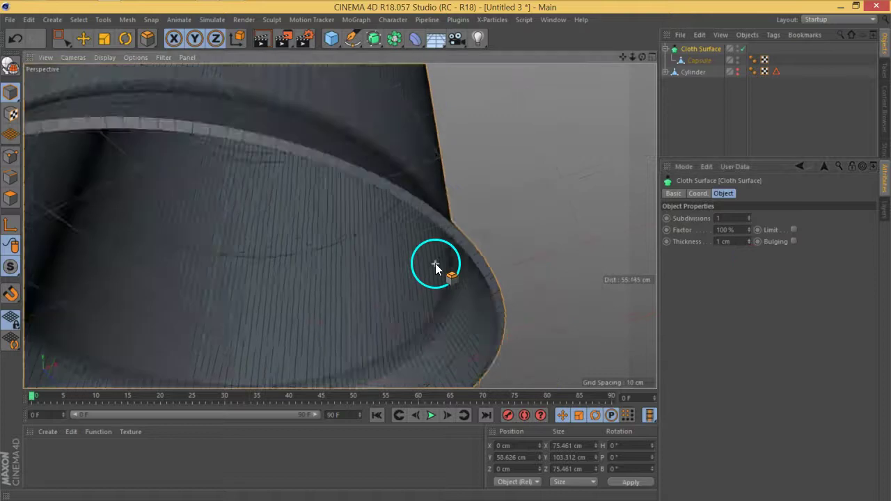
left_click_drag(284, 219, 382, 179, "alt")
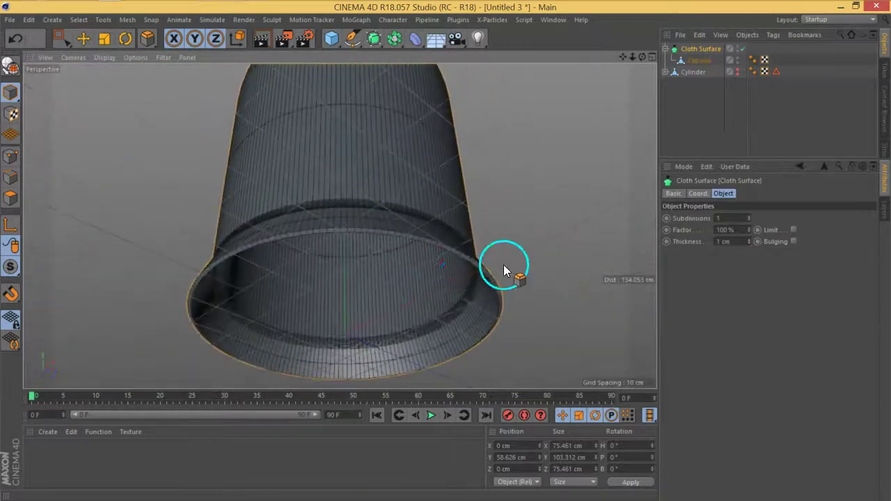
Set the Cloth Surface's thickness to 0.5 cm and add a Subdivision Surface as its parent.
scroll(503, 264, "up", 7)
double_click(734, 243)
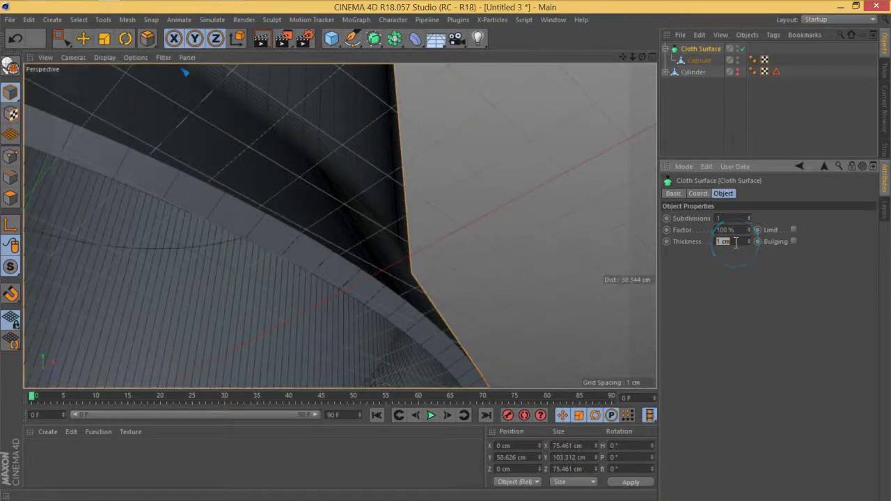
type(".5")
key("Return")
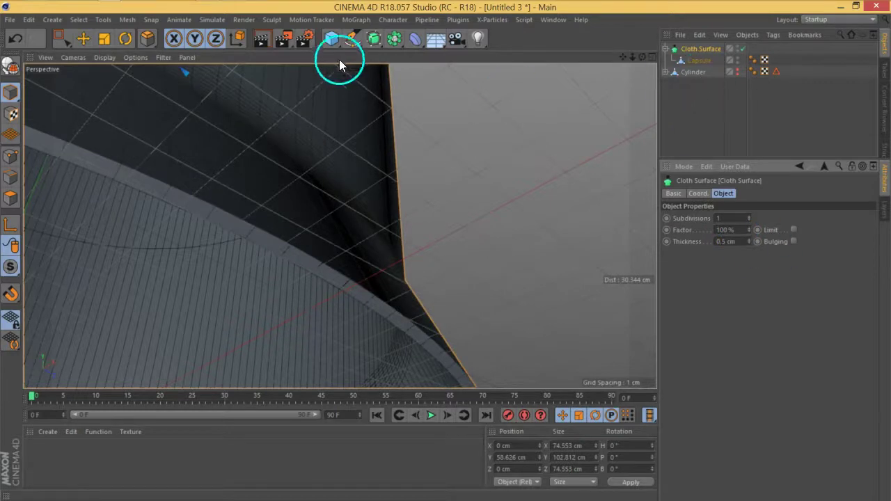
left_click(372, 39, "alt")
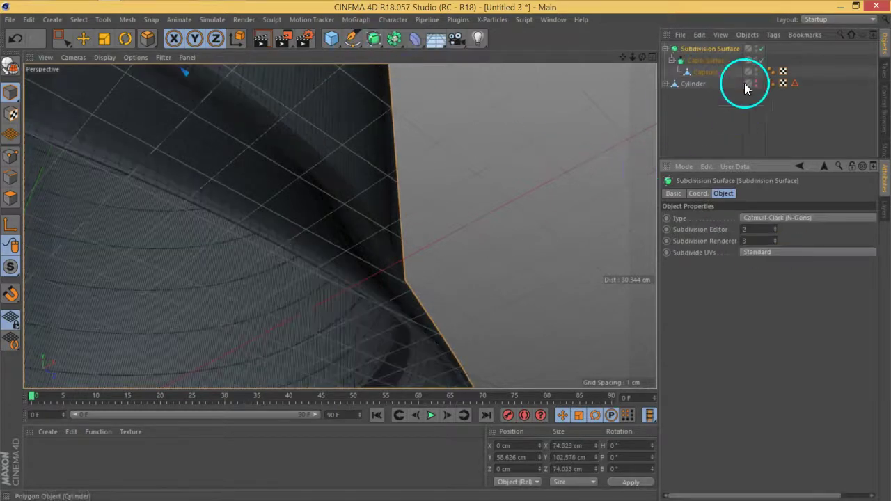
Test the Cloth Surface with 0 subdivisions and thicknesses of 2 cm and 1 cm.
left_click(710, 61)
left_click(749, 221)
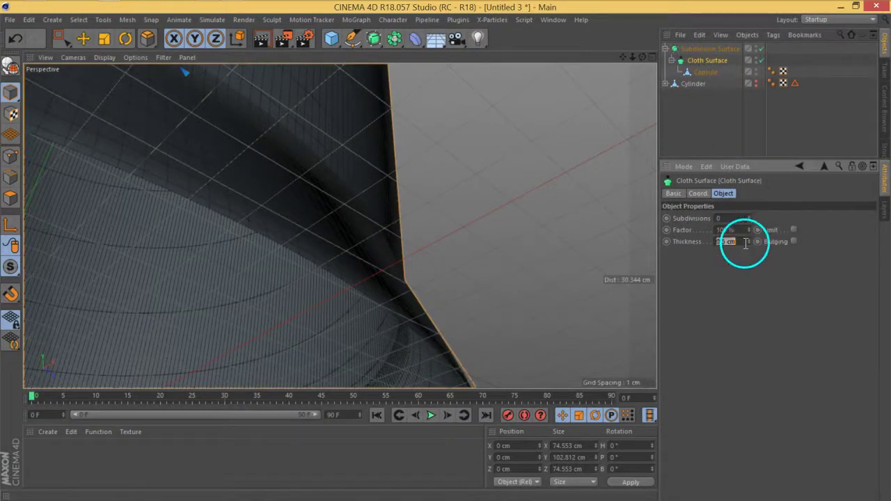
type("2")
key("Return")
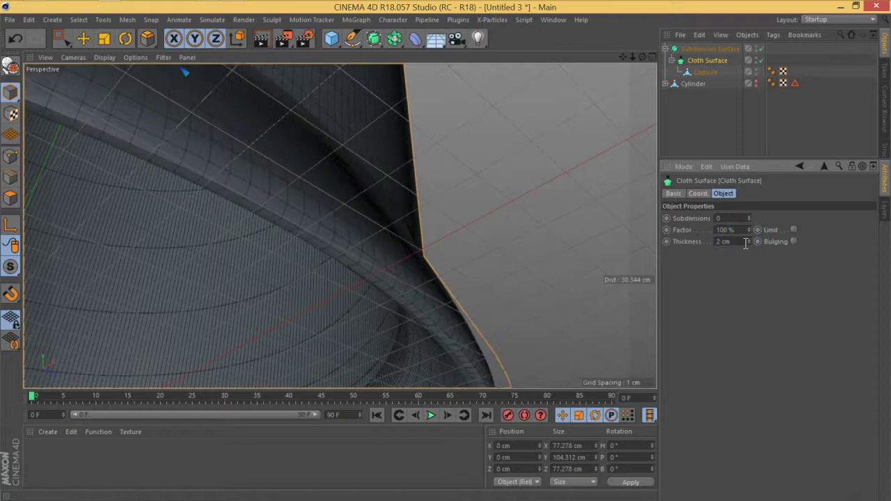
type("1")
key("Return")
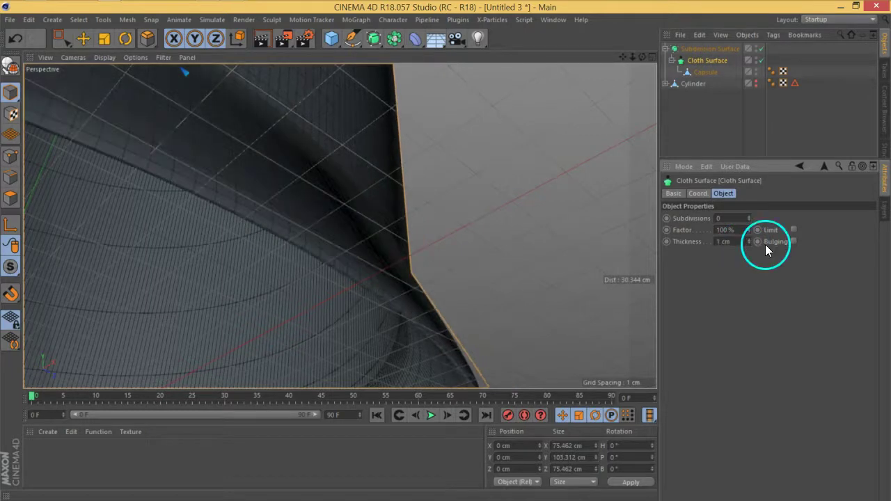
Set the Cloth Surface's thickness to 1.5 cm and its subdivisions to 1.
type(".5")
key("Return")
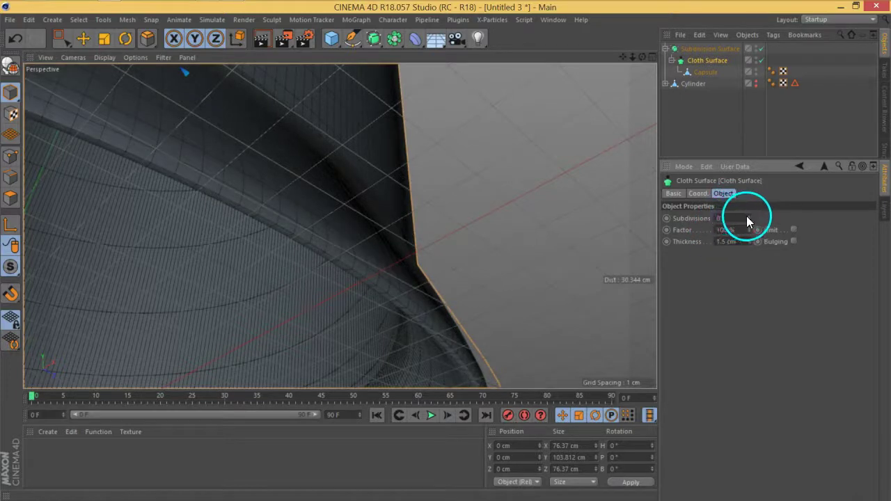
type("1")
key("Return")
Show the Cylinder disc again and check how the dome's flared foot sits on it.
scroll(327, 240, "down", 3)
left_click_drag(268, 210, 195, 292, "alt")
left_click(756, 86)
left_click(756, 82)
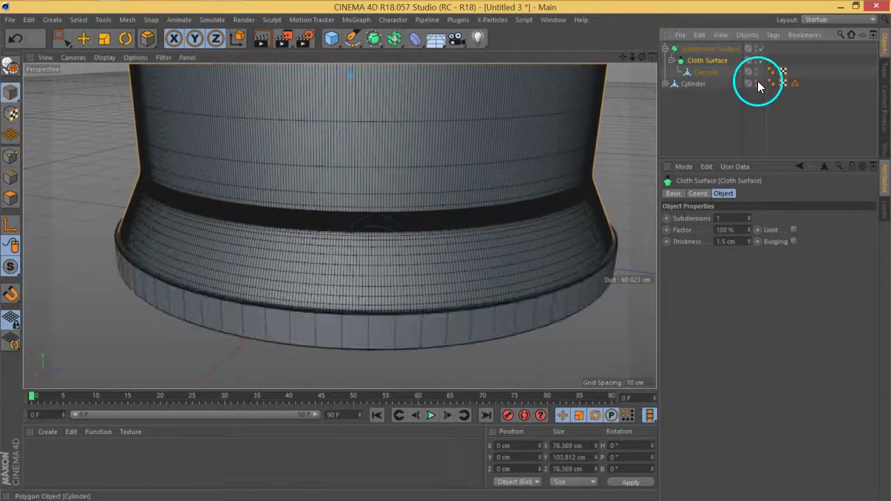
scroll(387, 199, "down", 3)
left_click_drag(348, 165, 326, 224, "alt")
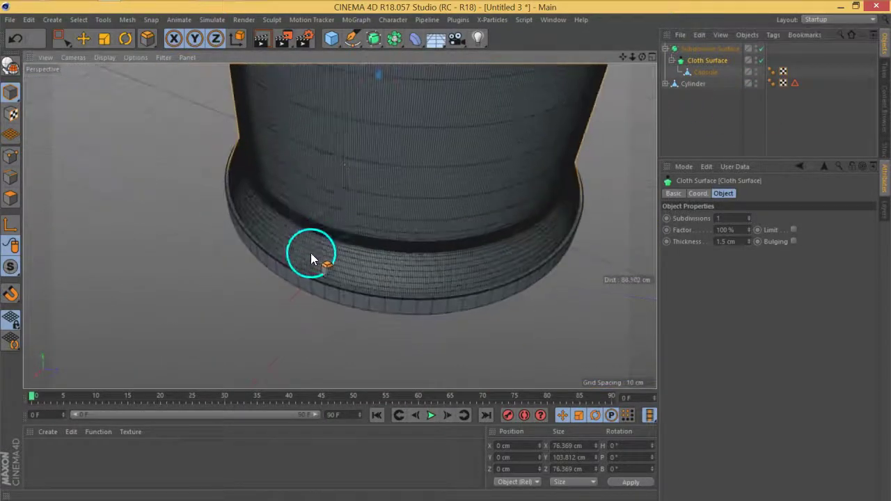
scroll(310, 256, "up", 5)
left_click_drag(312, 262, 480, 254, "alt")
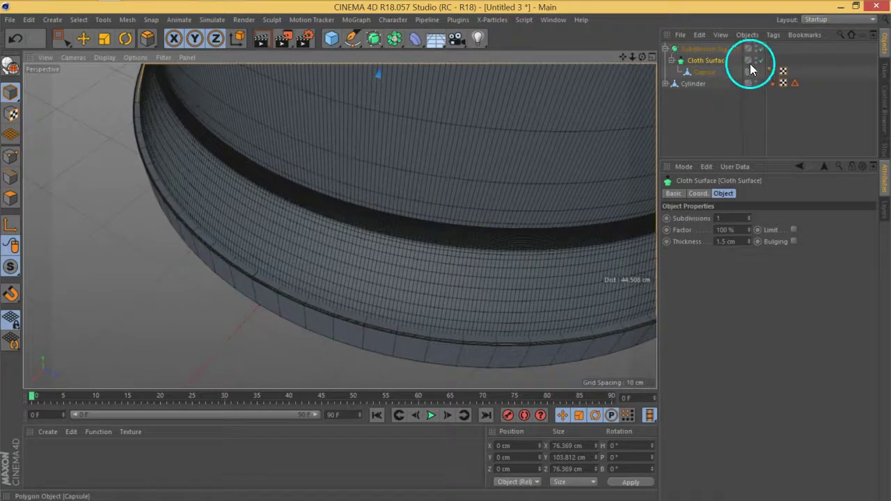
Enable X-Ray for the Subdivision Surface so the disc can be seen through the dome.
left_click(705, 50)
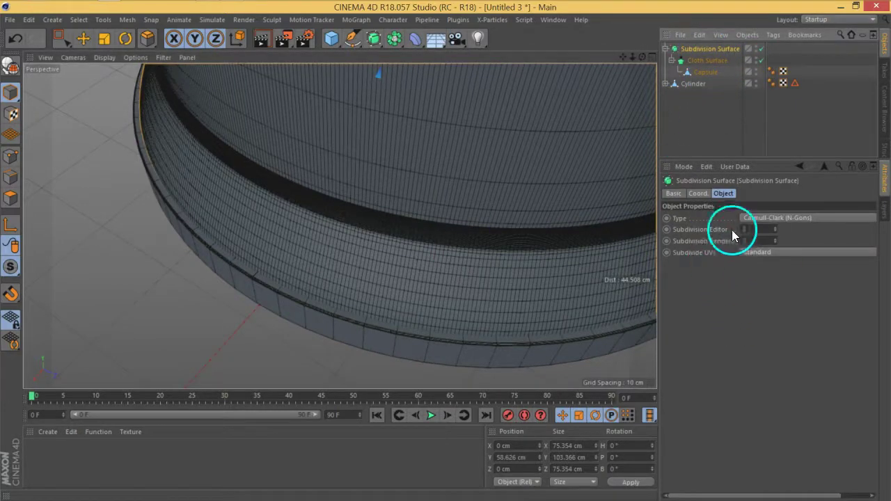
left_click(673, 193)
left_click(735, 295)
left_click_drag(482, 266, 522, 293, "alt")
scroll(455, 296, "up", 5)
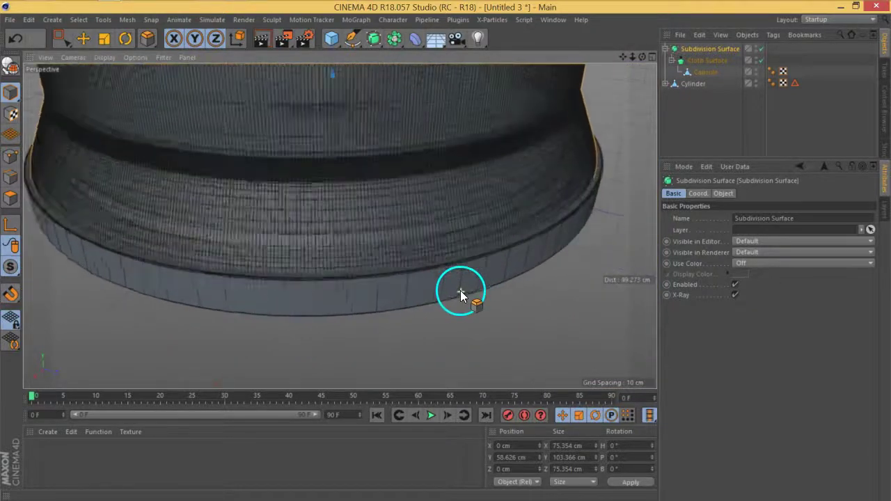
left_click_drag(219, 302, 81, 269, "alt")
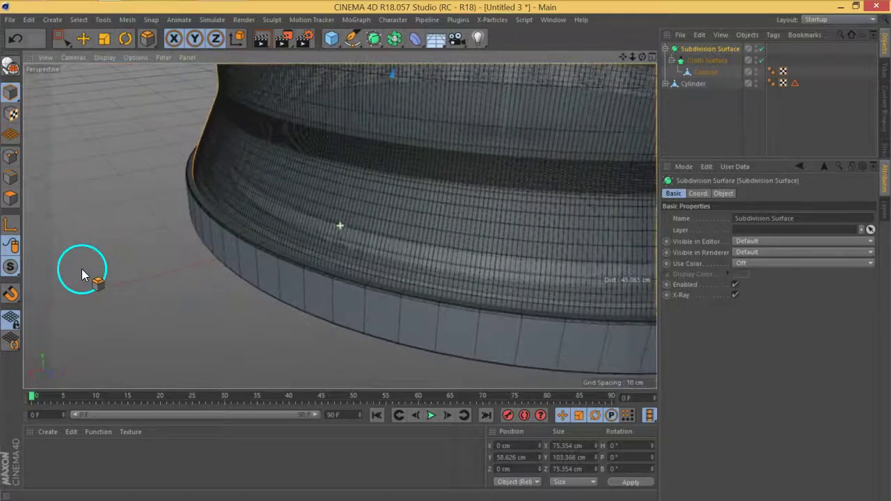
Loop-select the polygons of the Cylinder disc's outer side wall and extrude them outward by about 5.43 cm.
left_click(11, 198)
key("u")
key("l")
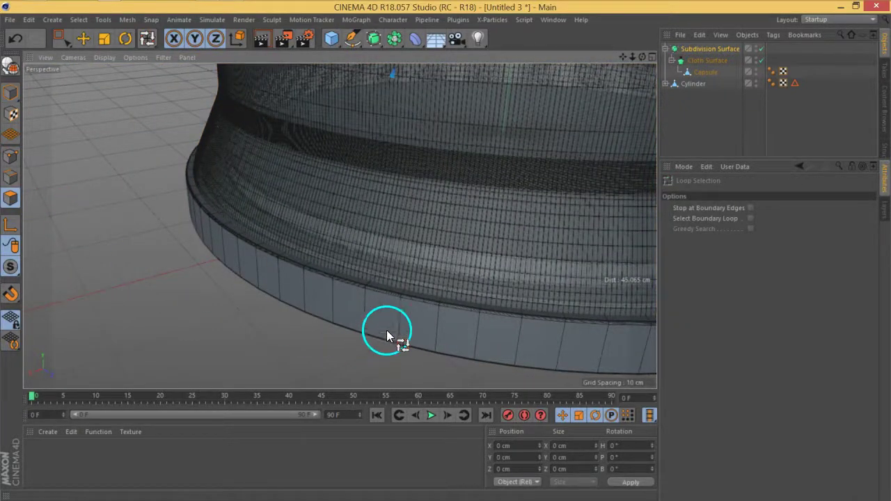
left_click(682, 84)
left_click(541, 340)
right_click(541, 338)
left_click(576, 244)
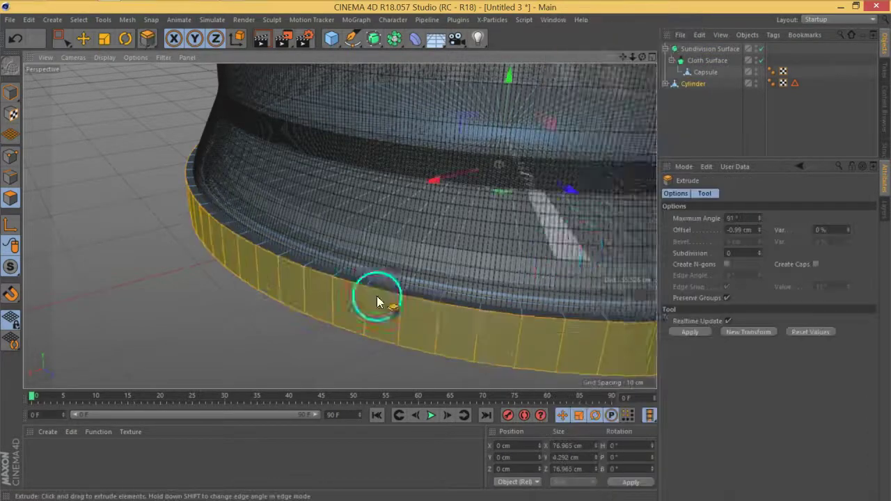
right_click_drag(277, 289, 212, 259, "alt")
left_click_drag(212, 263, 534, 268, "alt")
scroll(266, 281, "down", 5)
middle_click_drag(490, 307, 446, 316, "alt")
left_click_drag(446, 315, 348, 295, "alt")
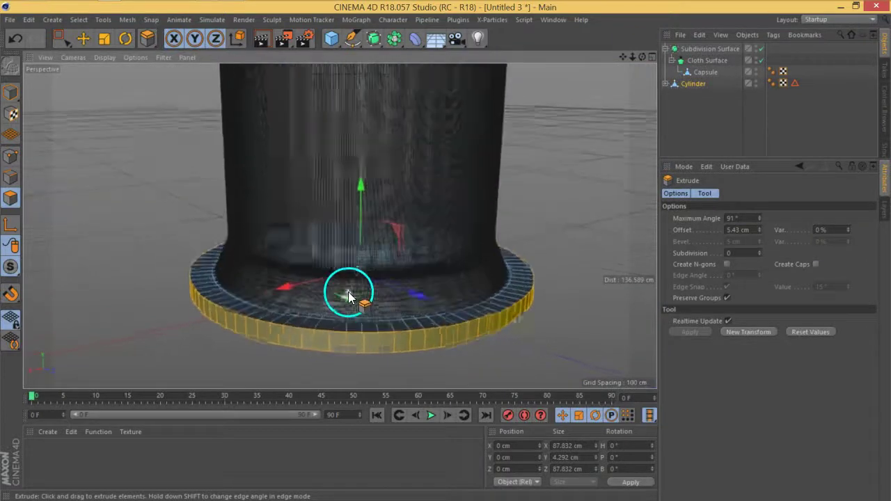
scroll(348, 292, "up", 4)
left_click_drag(275, 306, 307, 282, "alt")
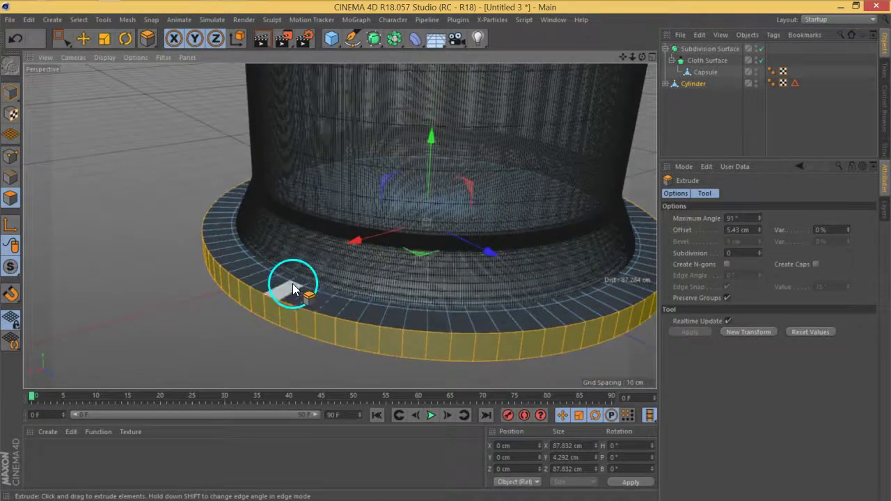
Bevel the disc's upper and lower outer edge loops with an offset of about 1.2 cm and 4 subdivisions.
scroll(293, 289, "up", 3)
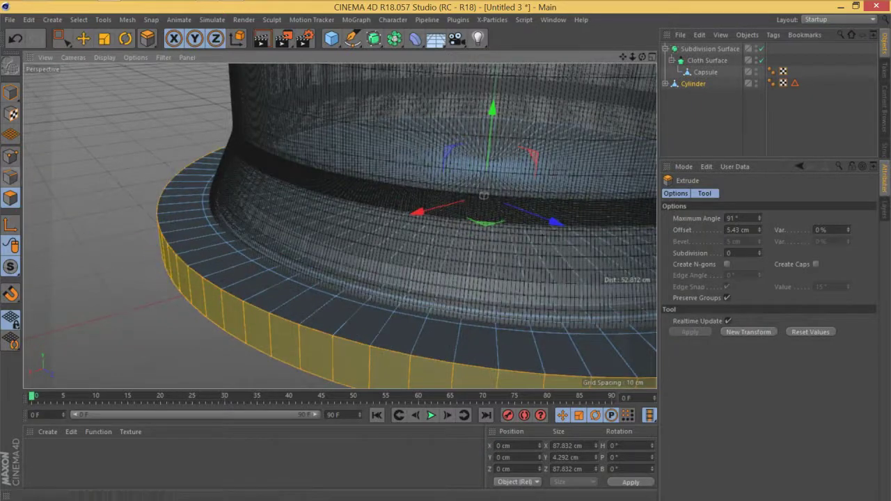
left_click(18, 178)
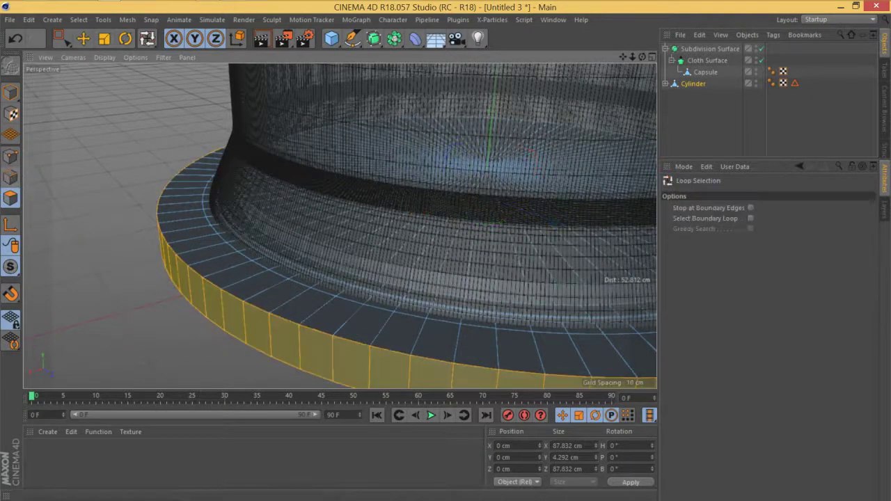
left_click(11, 182)
left_click(282, 320)
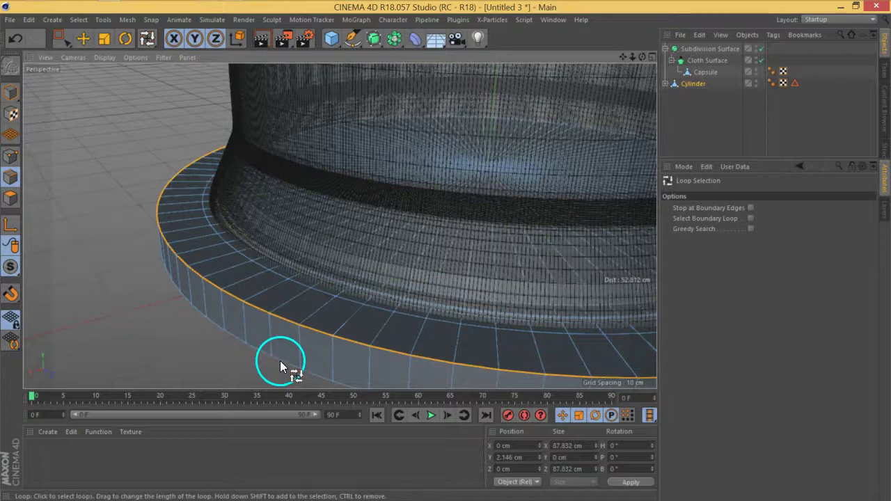
right_click(279, 359)
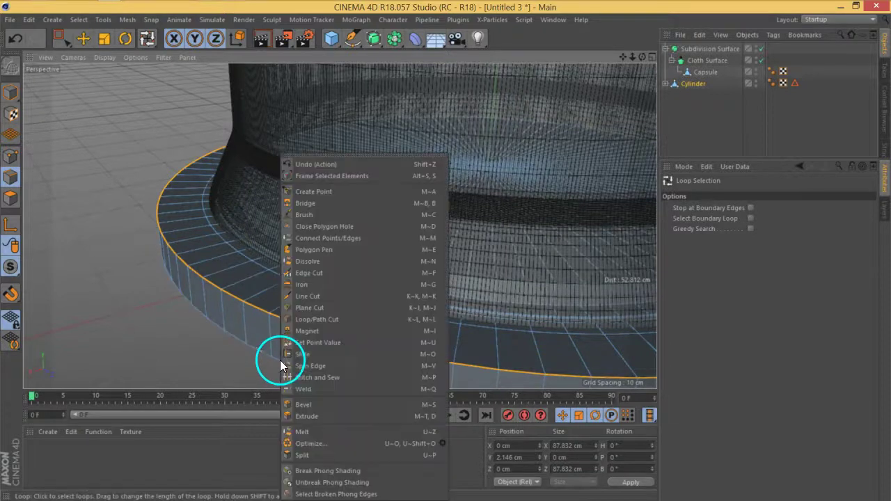
left_click(753, 197)
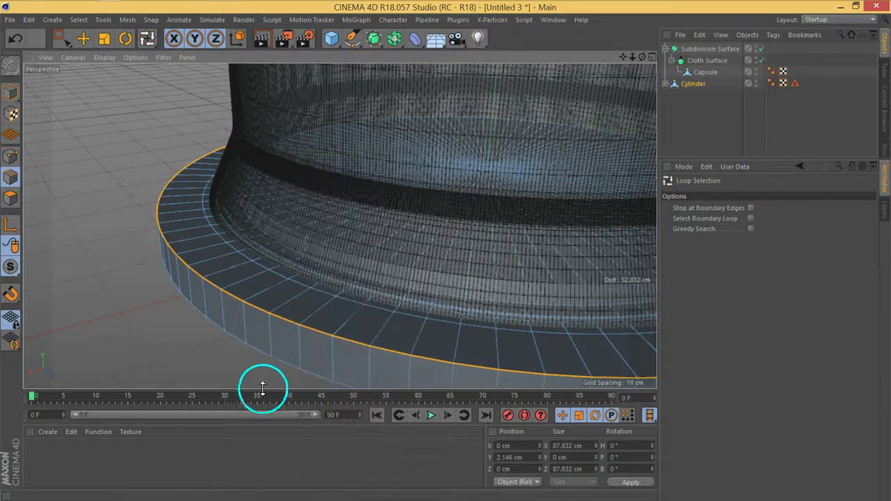
right_click(261, 350)
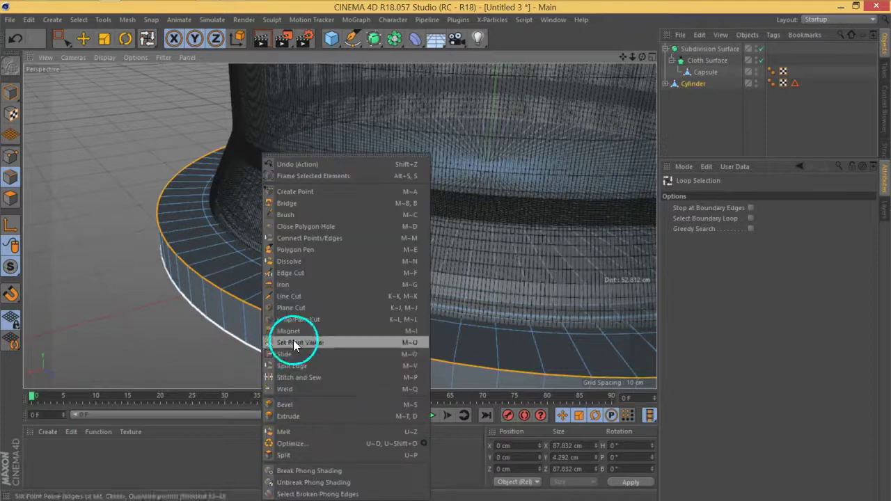
left_click(289, 405)
left_click_drag(279, 312, 471, 319)
left_click(719, 155)
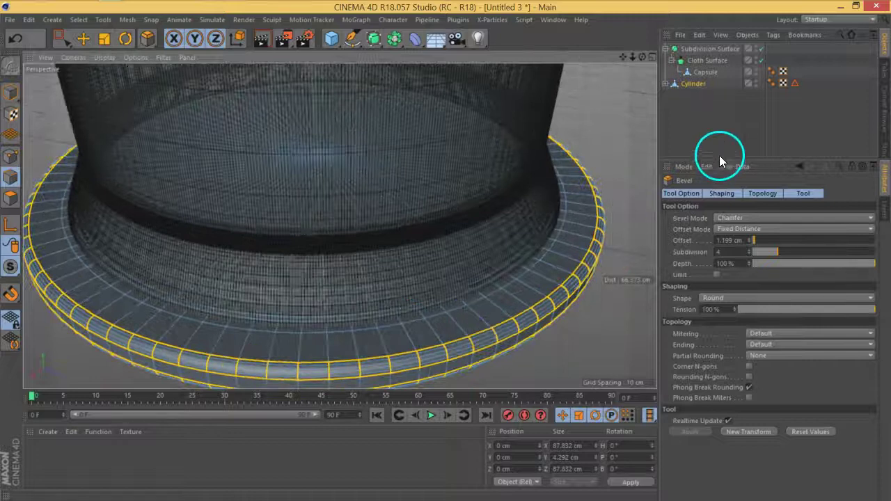
Examine the bevelled rim of the disc up close and undo the rim bevel.
left_click_drag(606, 199, 512, 250, "alt")
scroll(512, 250, "up", 4)
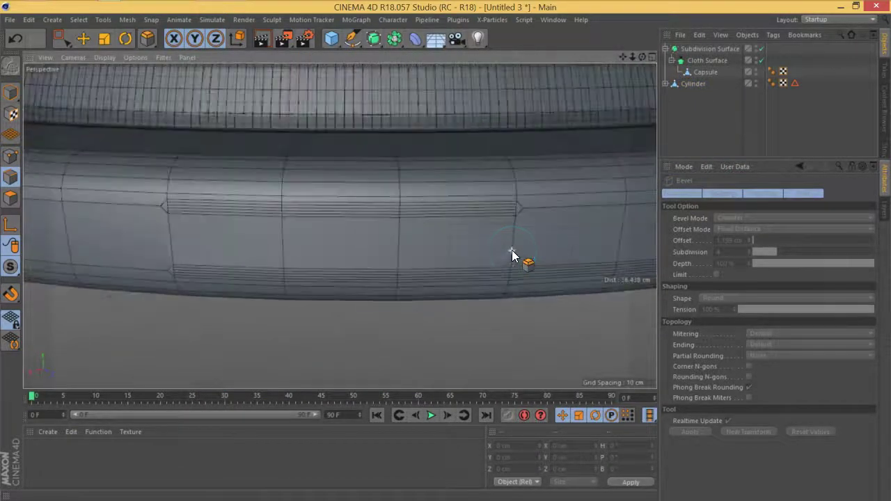
left_click(515, 249)
left_click_drag(571, 320, 571, 320)
key("ctrl+y")
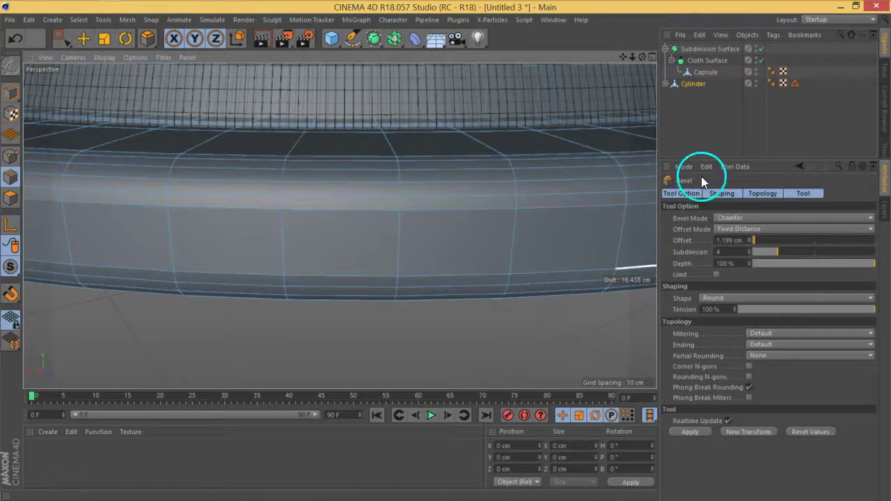
key("ctrl+y")
key("ctrl+z")
key("ctrl+z")
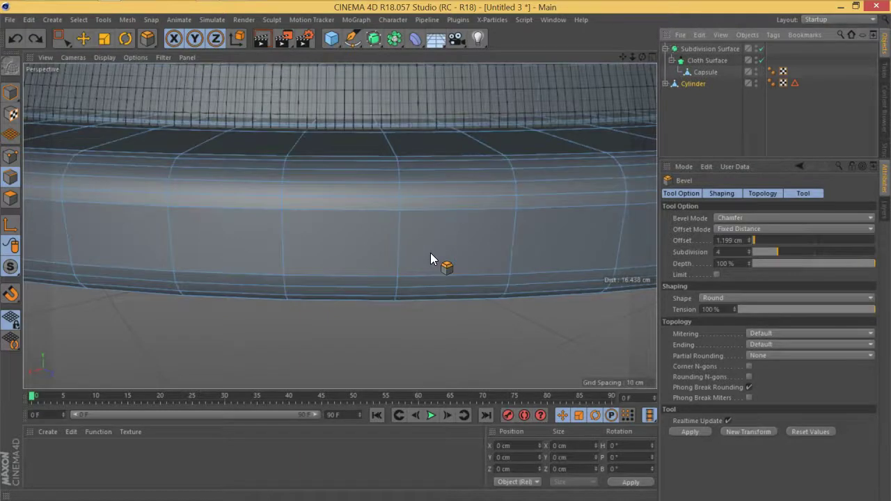
left_click_drag(493, 235, 585, 230, "alt")
Apply Current State to Object to the Cylinder with its child deformer, delete the original and inspect the resulting mesh.
left_click(665, 84)
left_click_drag(689, 95, 648, 89)
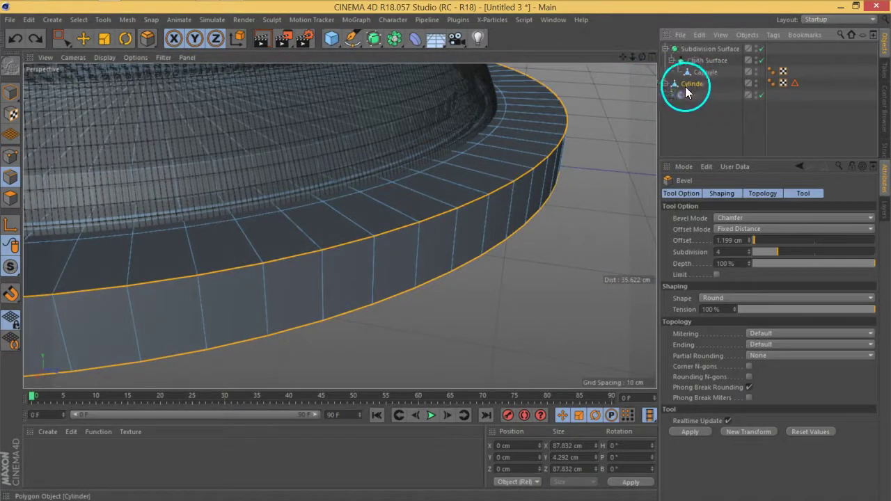
left_click(683, 86)
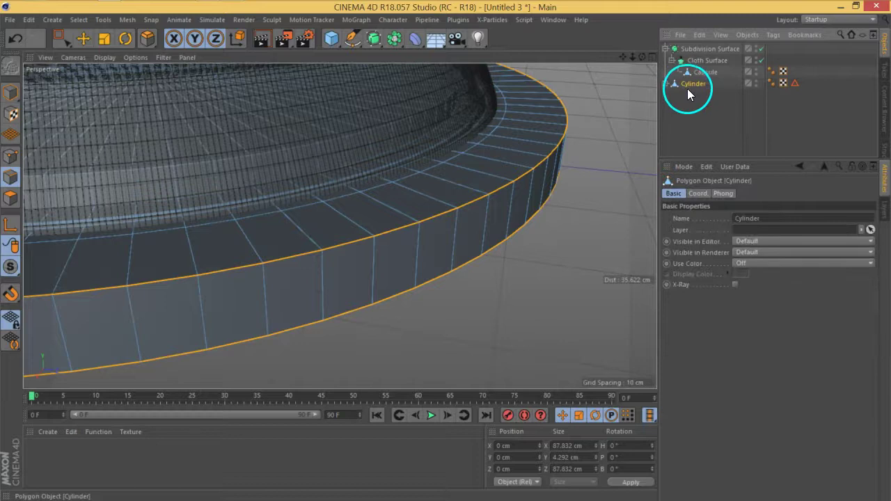
right_click(687, 88)
left_click(733, 339)
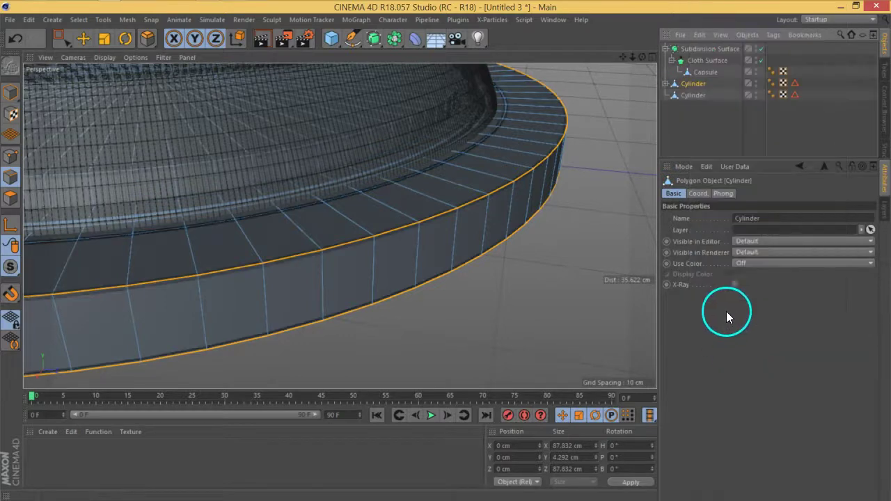
key("Delete")
left_click(692, 83)
left_click_drag(469, 253, 220, 267, "alt")
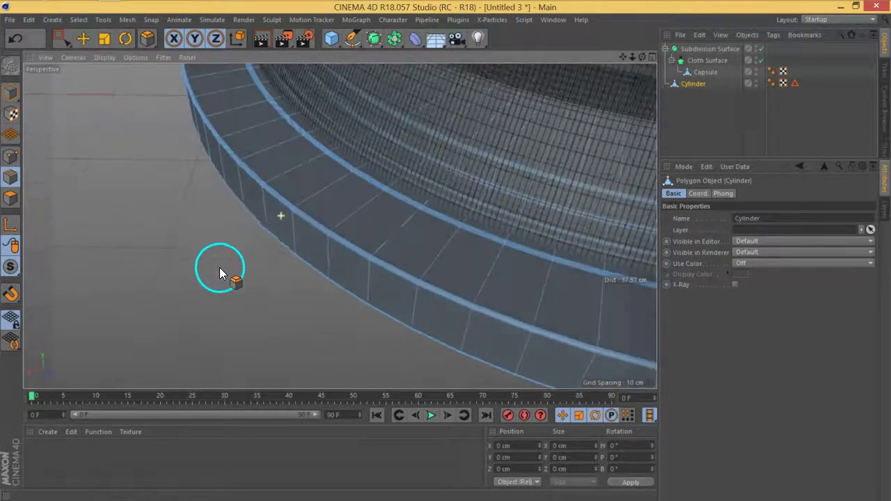
scroll(289, 216, "up", 5)
Undo the deletion and conversion of the Cylinder to restore the original with its child deformer, and clear the object selection.
key("ctrl+z")
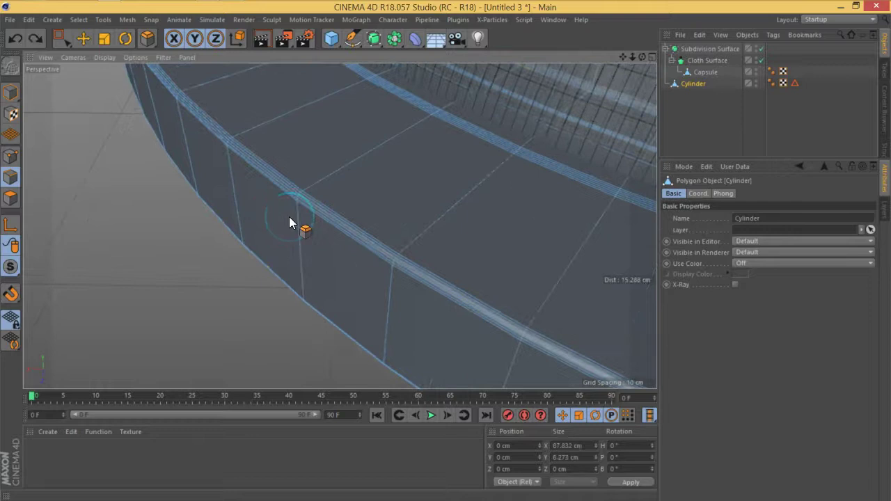
key("ctrl+z")
key("ctrl+z")
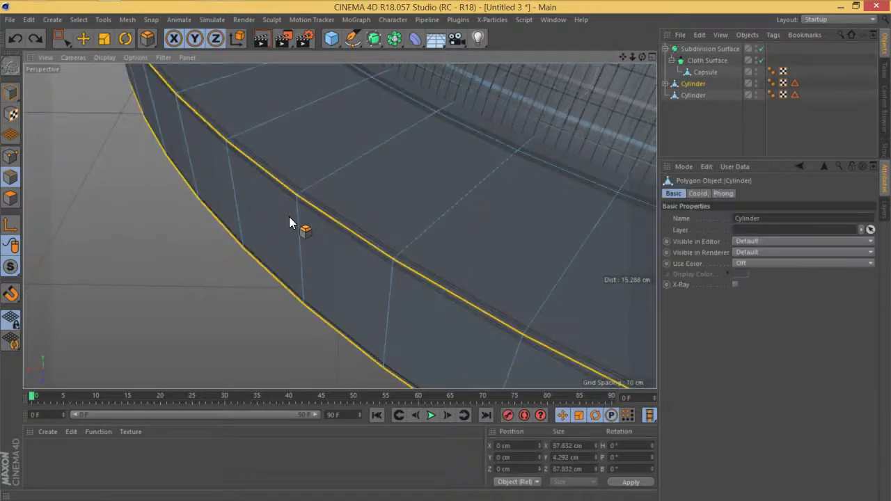
key("ctrl+y")
left_click(707, 123)
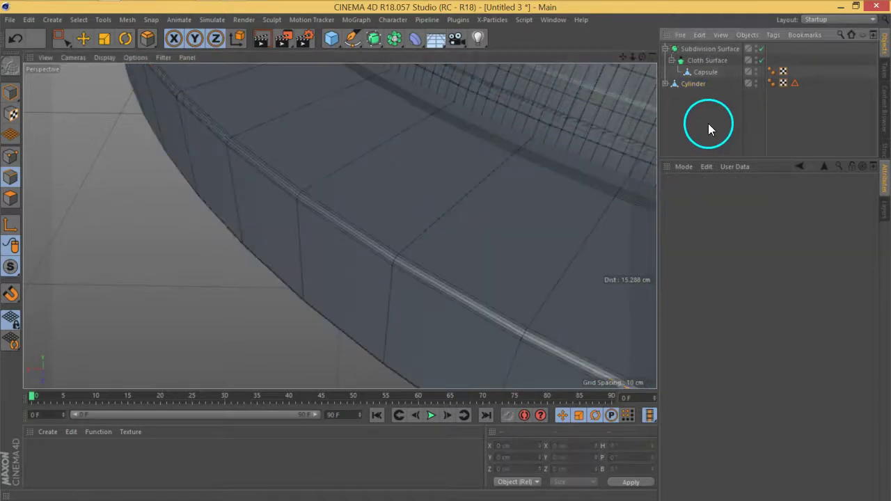
scroll(490, 197, "down", 3)
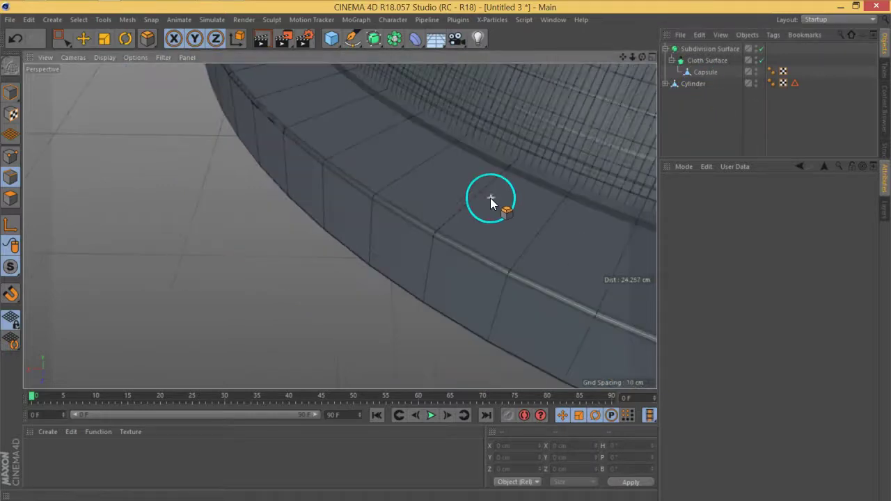
Undo the disc's outer rim extrusion and reselect the Cylinder.
left_click(490, 202)
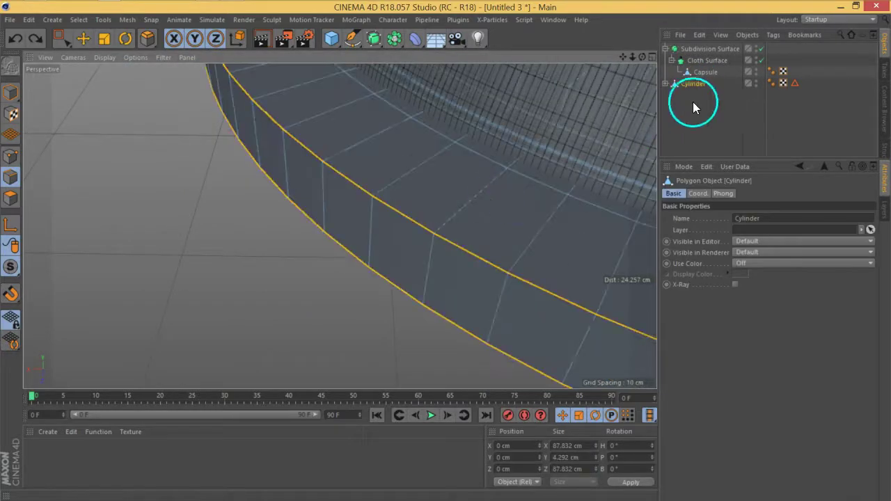
left_click(723, 103)
key("ctrl+z")
key("ctrl+z")
left_click(721, 102)
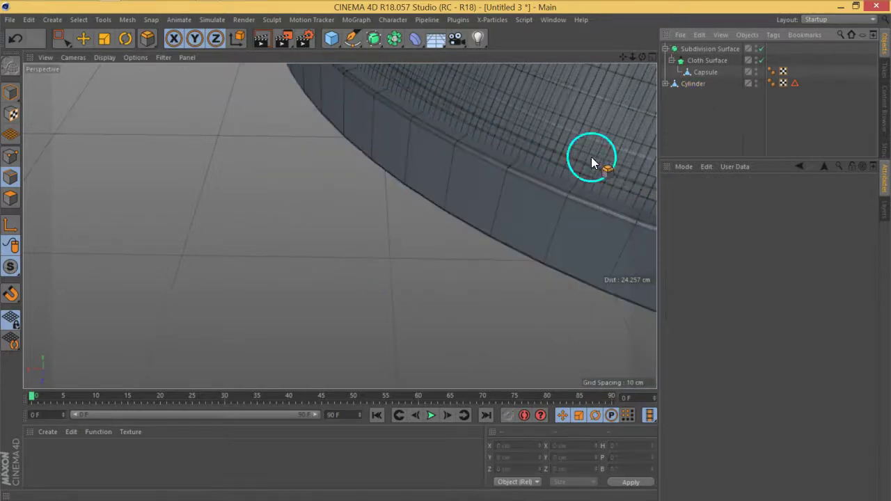
left_click(700, 85)
left_click_drag(557, 126, 582, 181, "alt")
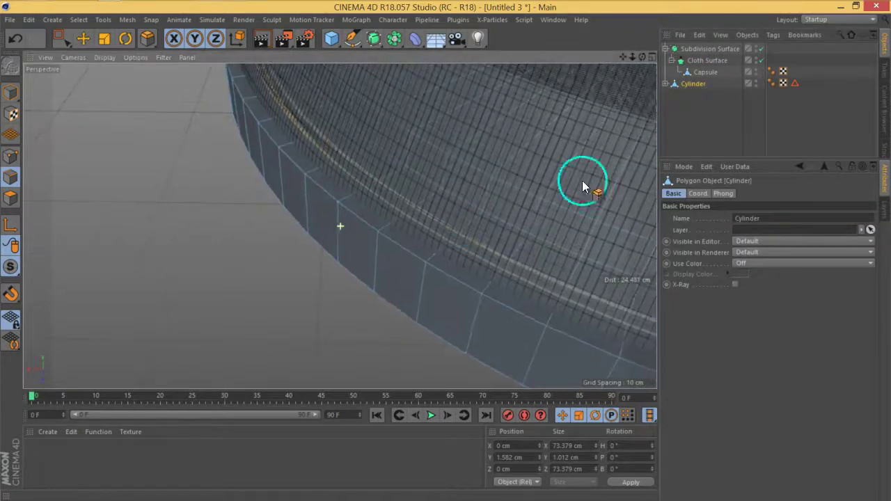
Convert the Cylinder with its Bevel deformer using Current State to Object, delete the original and select the converted Cylinder.
left_click(665, 83)
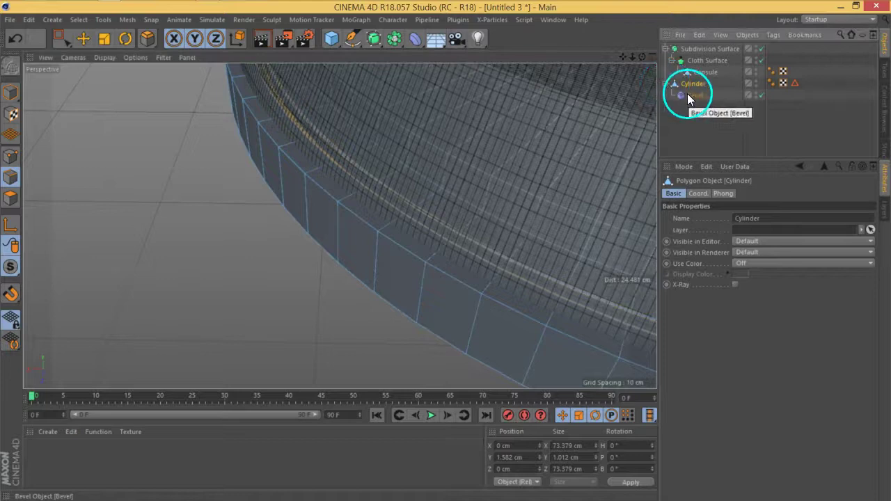
left_click(687, 94)
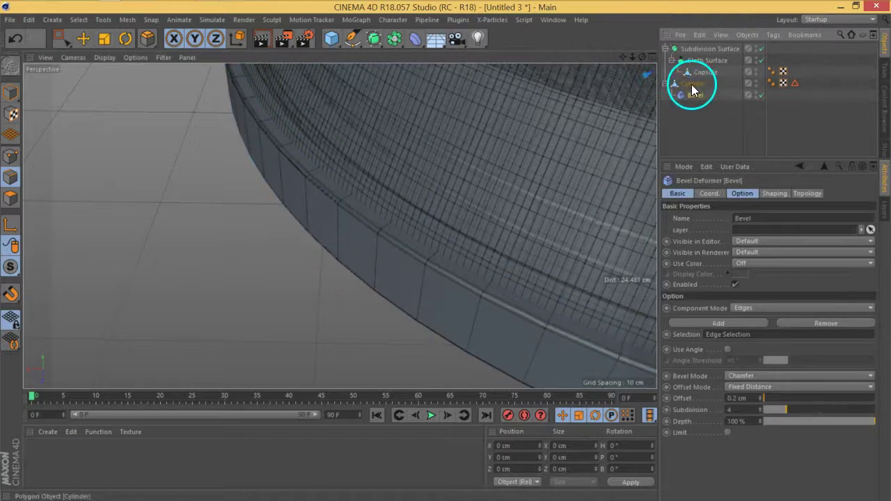
left_click(691, 85)
left_click(667, 84)
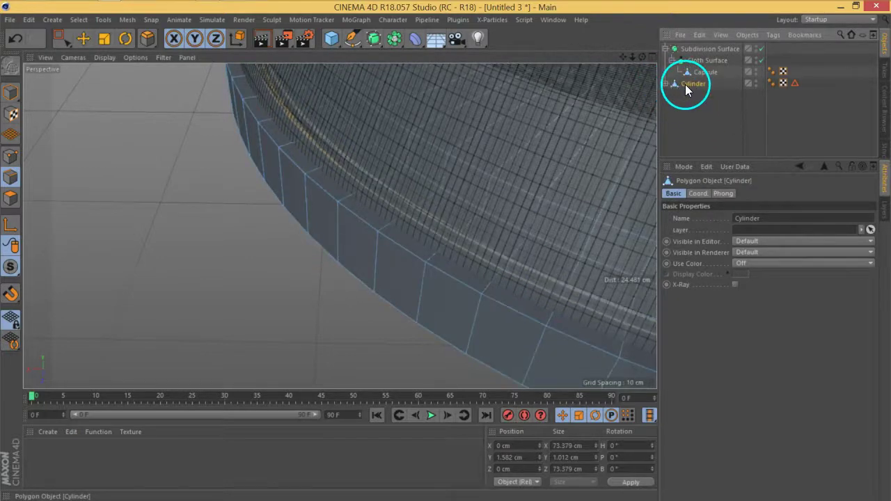
right_click(684, 85)
left_click(739, 339)
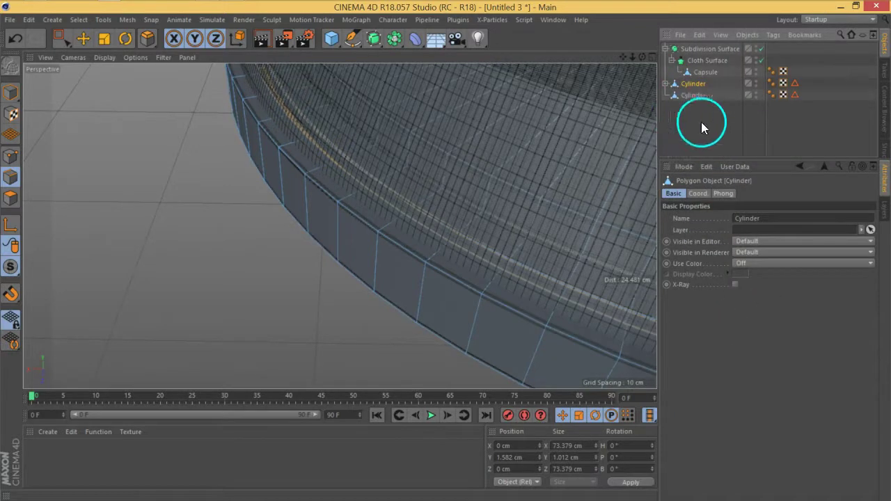
left_click(688, 84)
key("Delete")
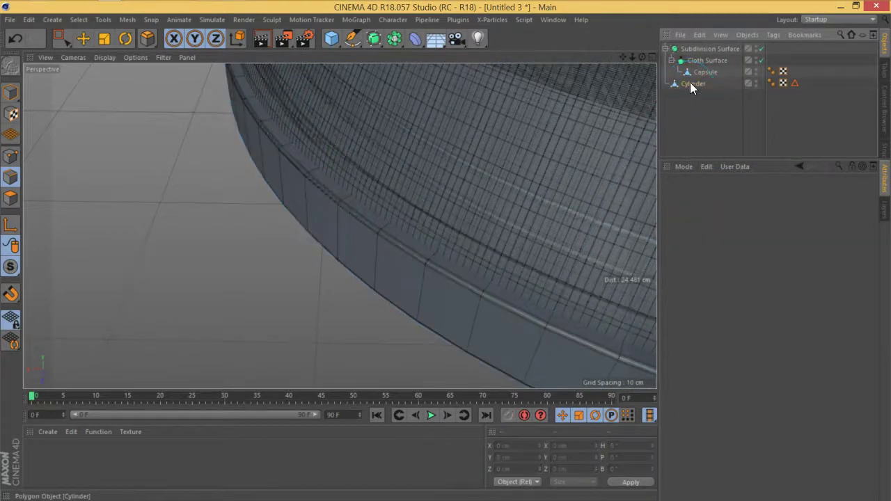
left_click(690, 82)
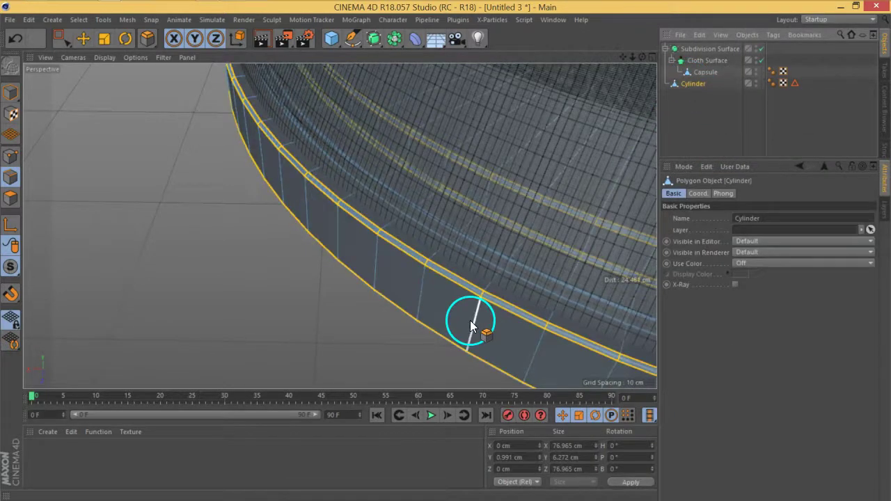
Loop-select the polygons around the disc's outer side and extrude them outward by about 4.43 cm.
left_click(11, 199)
key("u")
key("l")
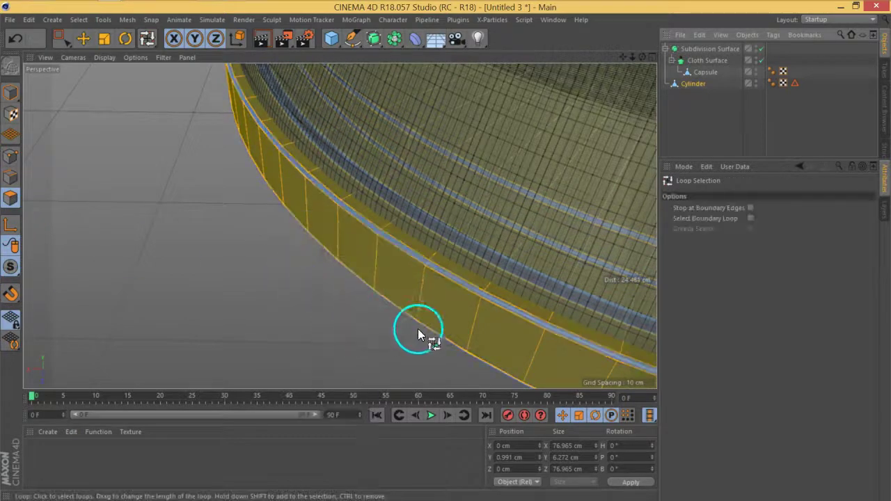
left_click(464, 320)
right_click(463, 320)
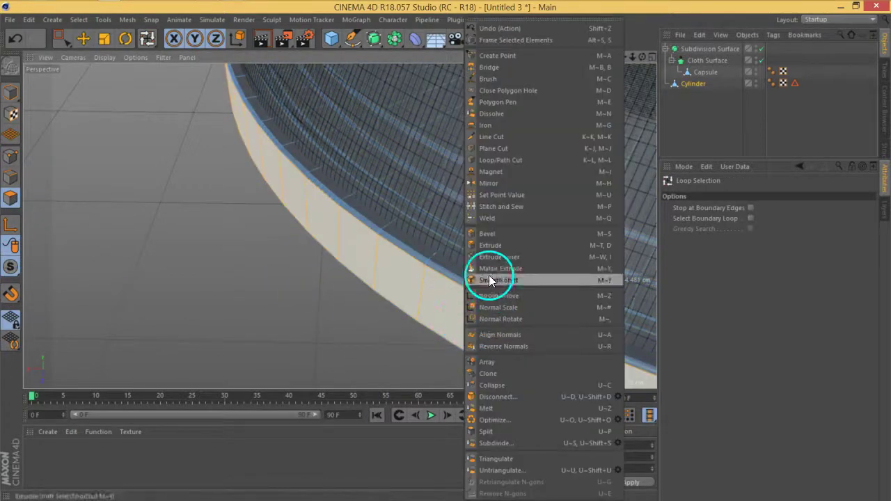
left_click(494, 247)
left_click_drag(313, 332, 571, 320)
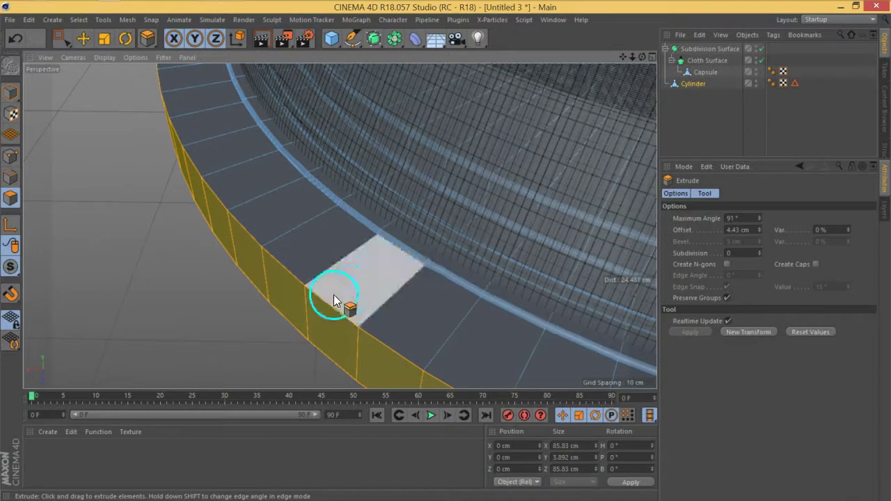
Select the upper and lower outer edge loops of the widened disc in edge mode.
left_click(4, 178)
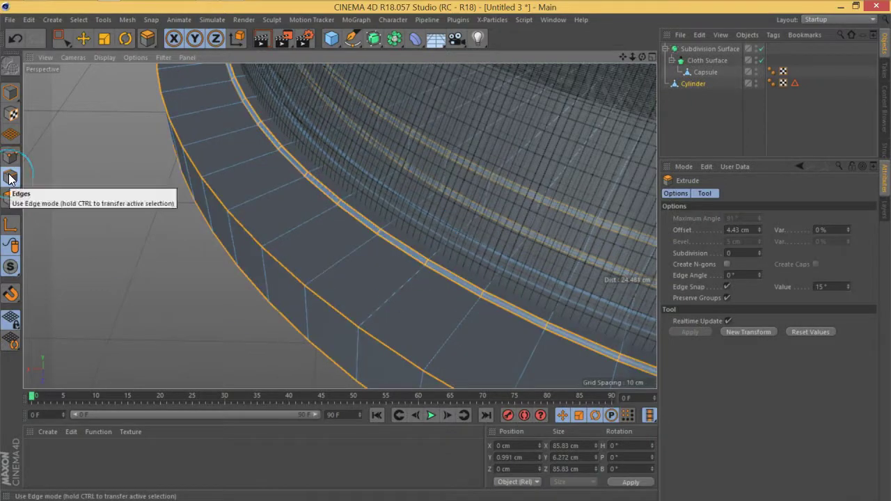
left_click(243, 317)
key("ctrl+z")
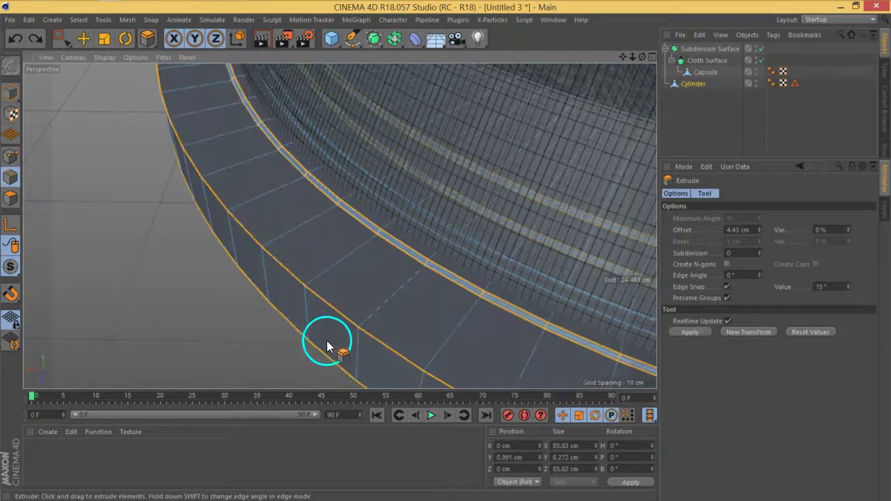
key("u")
key("l")
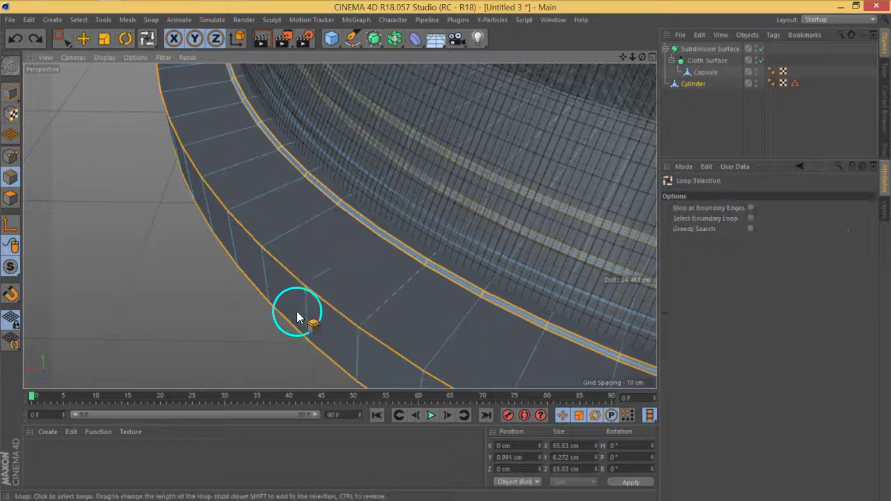
left_click(327, 307)
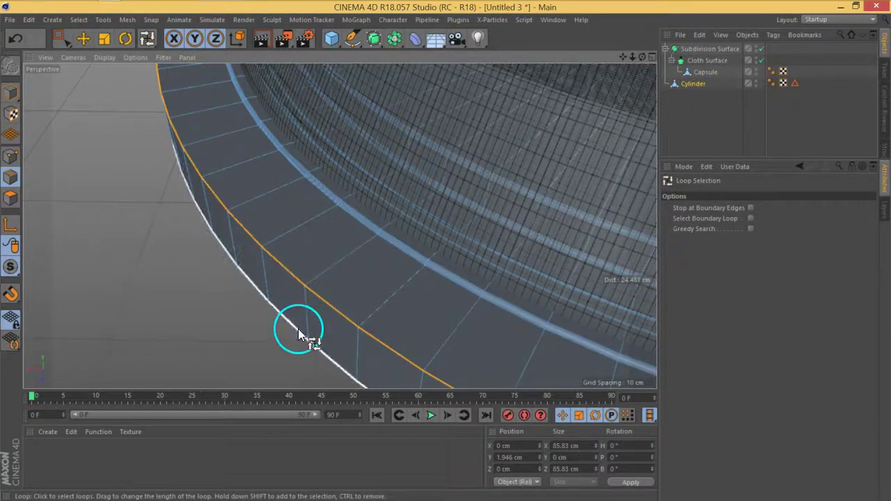
Bevel the selected rim edge loops with an offset of about 1.55 cm and 9 subdivisions, and deselect the disc.
right_click(298, 328)
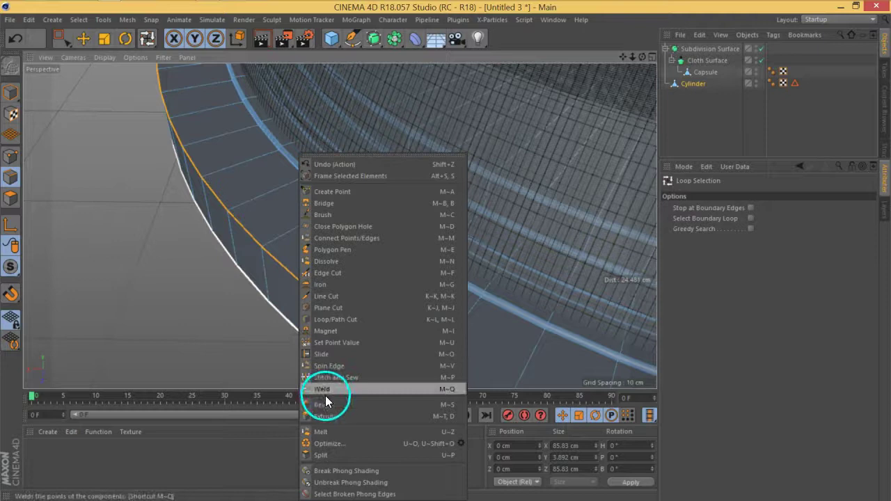
left_click(326, 400)
left_click_drag(341, 313, 368, 297)
left_click(750, 249)
left_click(750, 249)
left_click(750, 249)
left_click(749, 249)
left_click(749, 249)
left_click(727, 131)
Examine the rounded rim, the whole dome and the joint between its foot and the disc groove up close.
left_click_drag(330, 221, 483, 196, "alt")
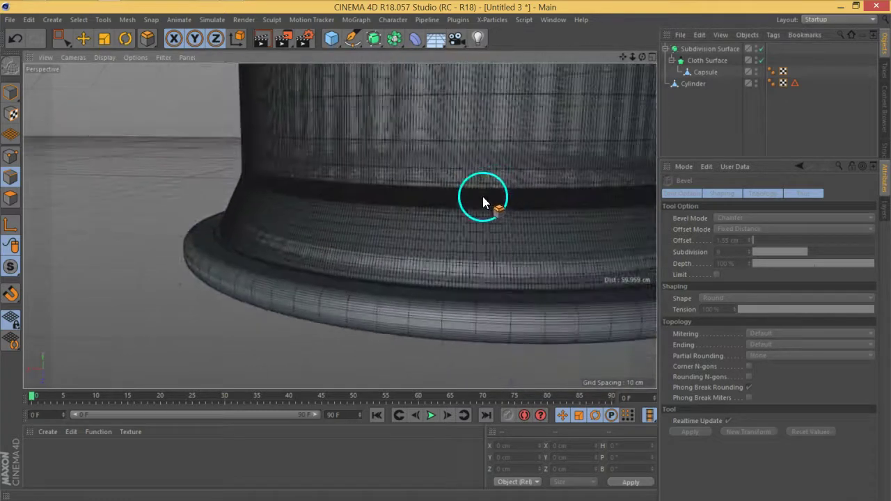
scroll(483, 196, "down", 4)
middle_click_drag(549, 150, 374, 274, "alt")
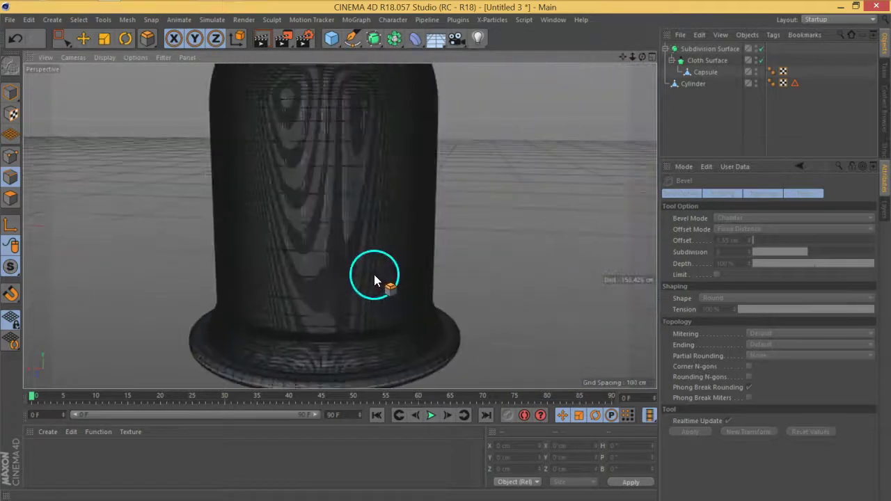
right_click_drag(374, 274, 417, 185, "alt")
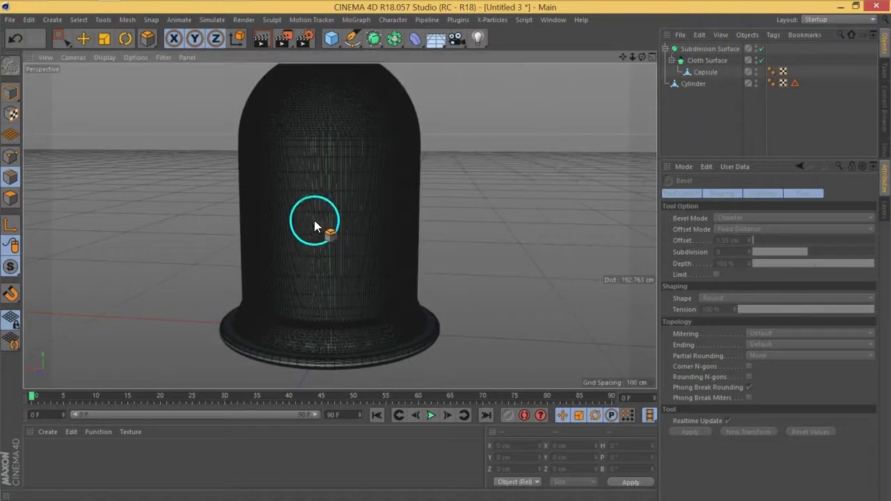
scroll(314, 220, "down", 5)
left_click_drag(340, 226, 432, 282, "alt")
scroll(416, 300, "up", 5)
scroll(418, 303, "up", 10)
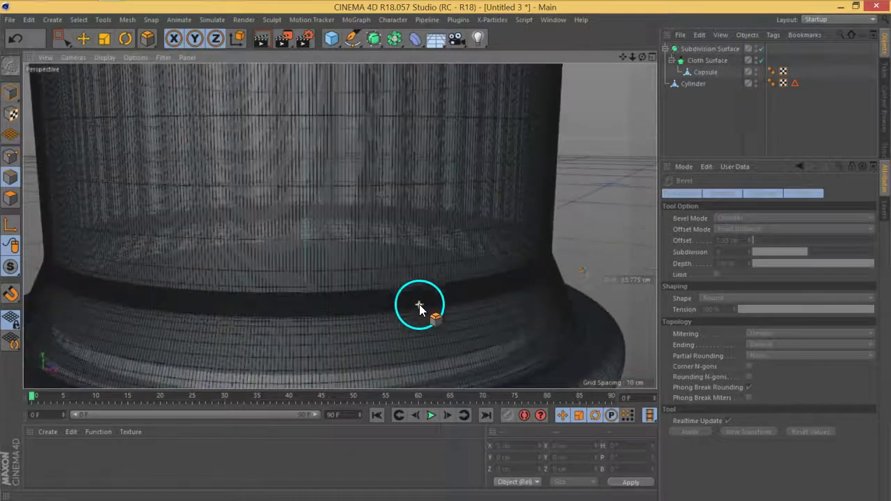
scroll(438, 281, "down", 8)
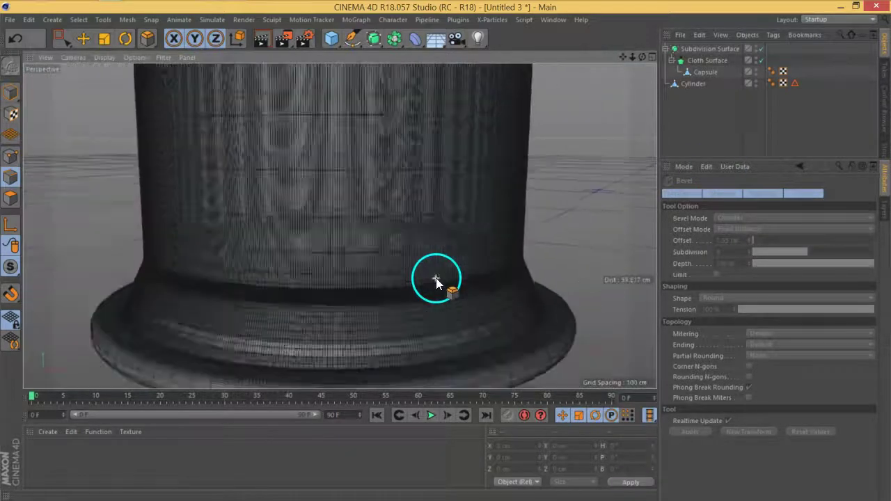
left_click_drag(418, 229, 388, 211, "alt")
left_click_drag(444, 282, 387, 294, "alt")
scroll(355, 255, "up", 10)
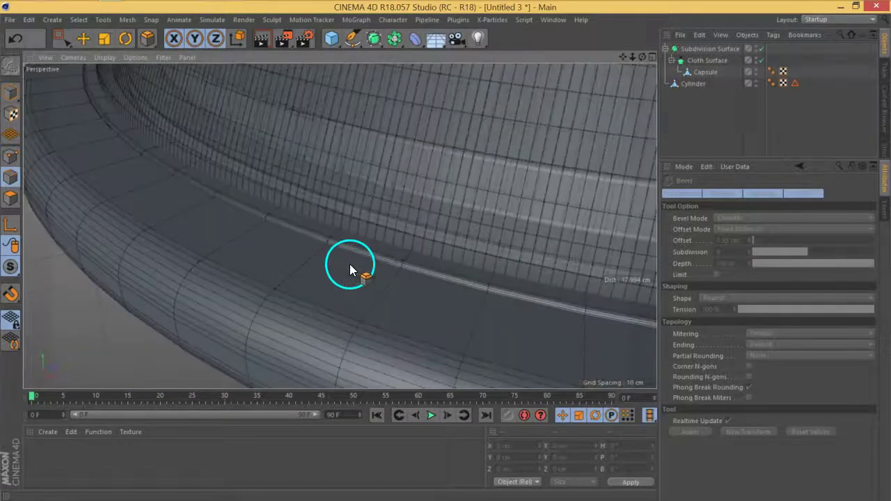
left_click_drag(351, 269, 332, 276, "alt")
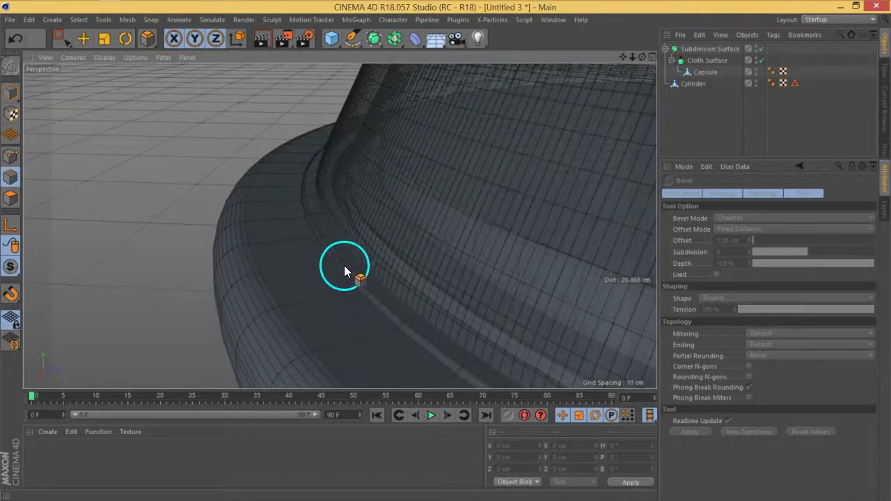
left_click_drag(350, 279, 418, 340, "alt")
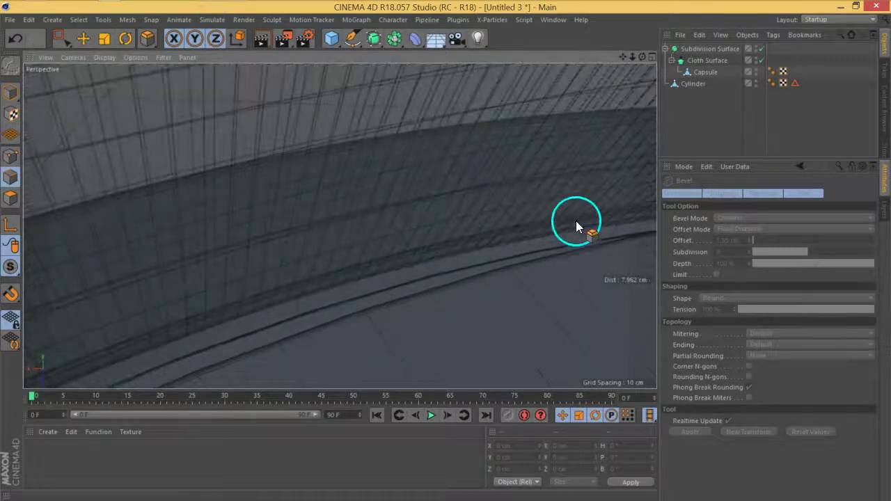
Select the Capsule in Model mode, activate the Scale tool and show it in a maximised Top view.
left_click(693, 84)
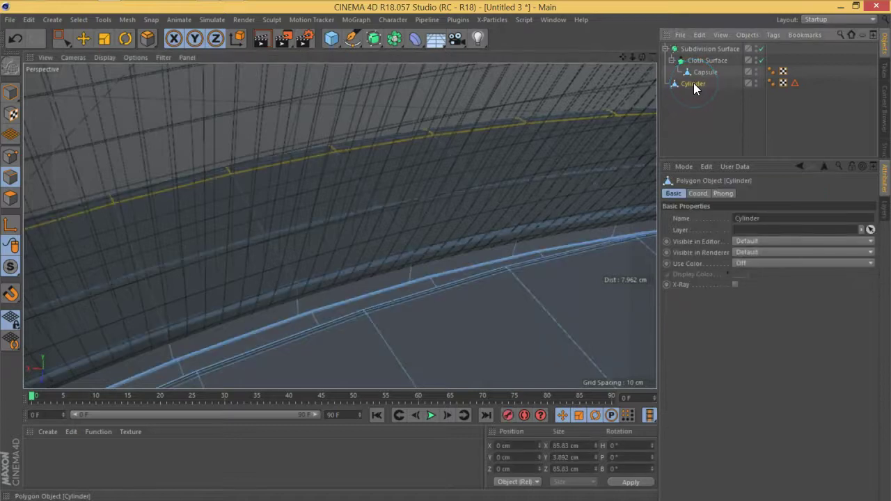
left_click(696, 72)
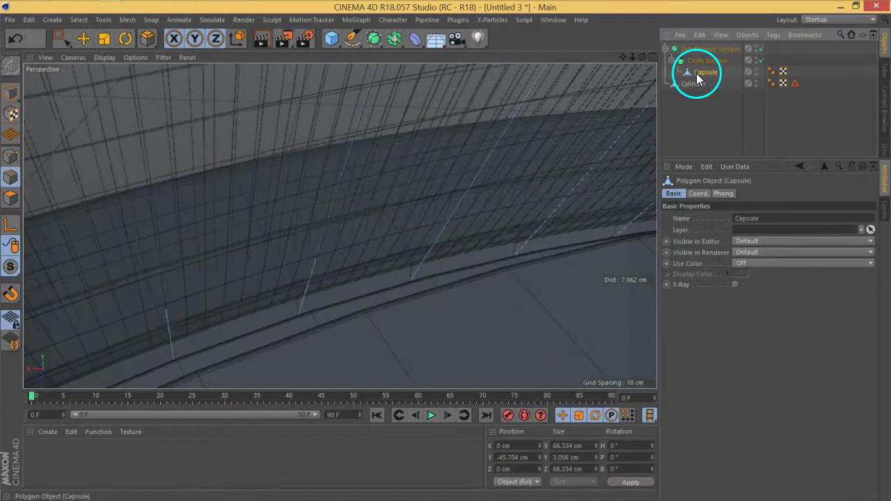
left_click(10, 104)
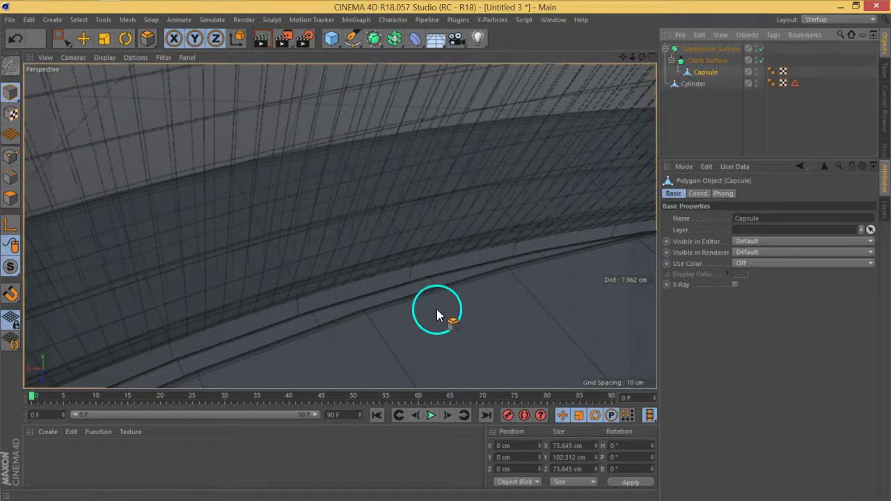
left_click(105, 39)
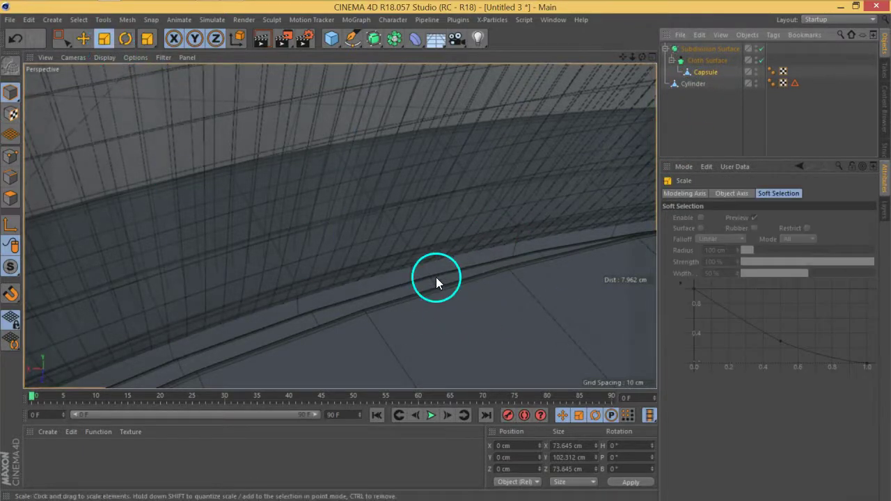
left_click(653, 57)
left_click(651, 58)
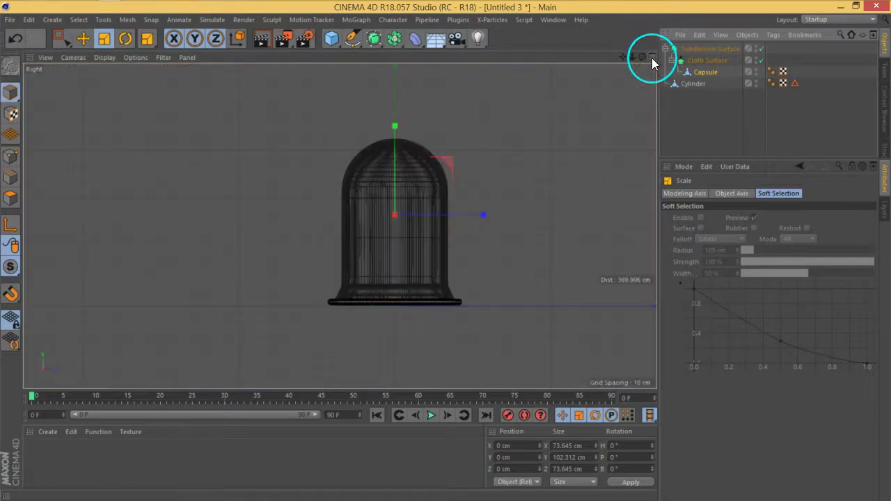
left_click(462, 199)
left_click(453, 207)
left_click(757, 123)
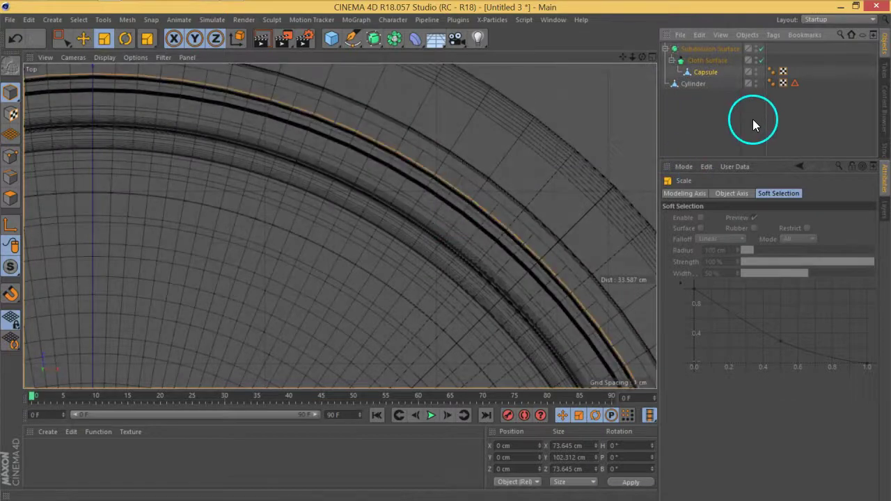
Scale the Capsule down in the XZ plane to about 72.54 cm wide to fit the groove and return to the Perspective view.
scroll(201, 231, "down", 4)
middle_click_drag(204, 330, 340, 229)
scroll(362, 233, "up", 5)
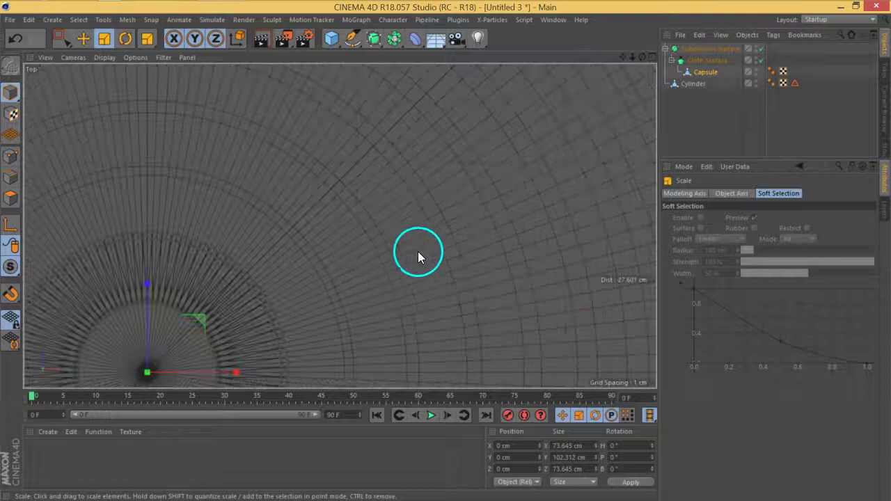
scroll(340, 281, "down", 1)
scroll(317, 298, "down", 1)
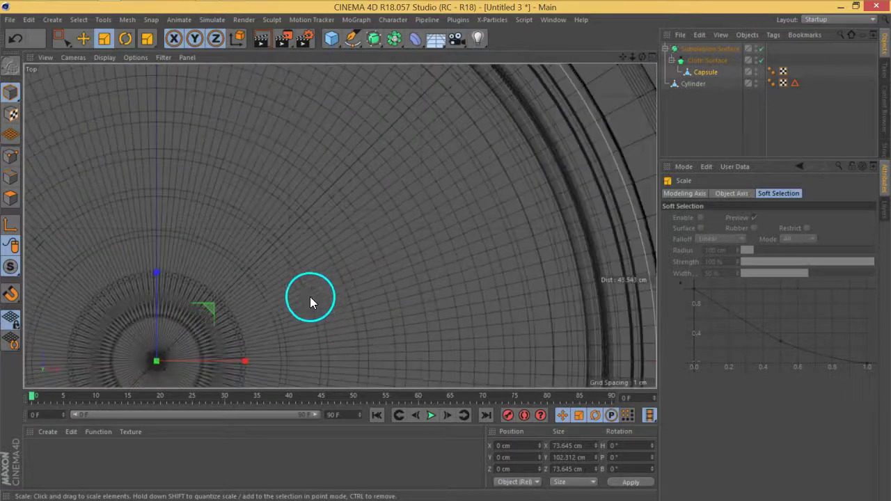
left_click_drag(208, 308, 200, 316)
left_click(536, 192)
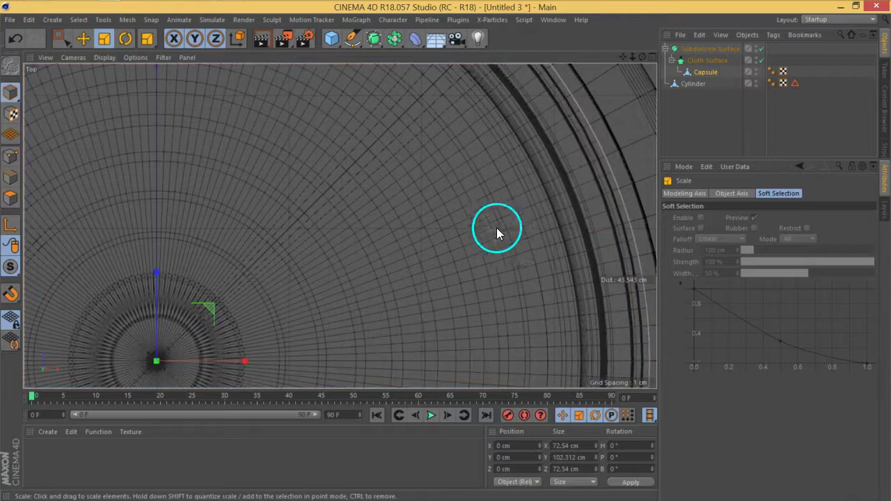
key("F1")
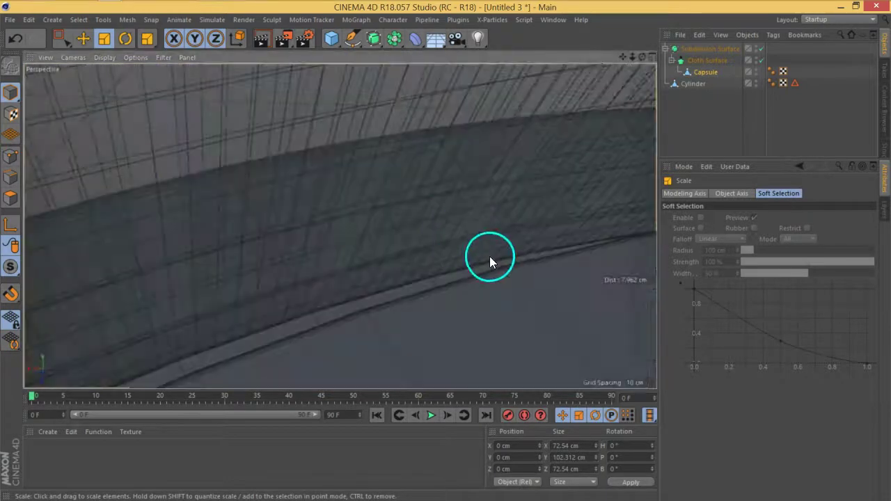
Deselect the Capsule and set the Perspective view's display to Gouraud Shading.
left_click_drag(413, 282, 496, 197, "alt")
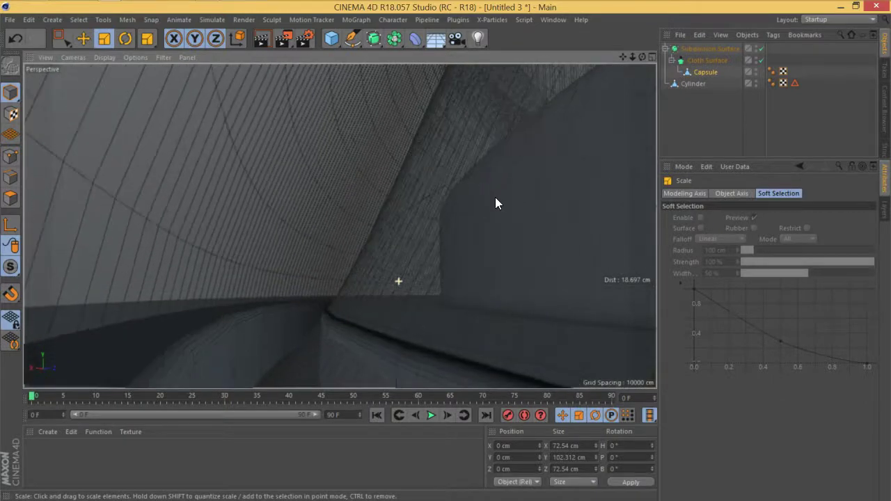
left_click(465, 218)
scroll(465, 218, "up", 4)
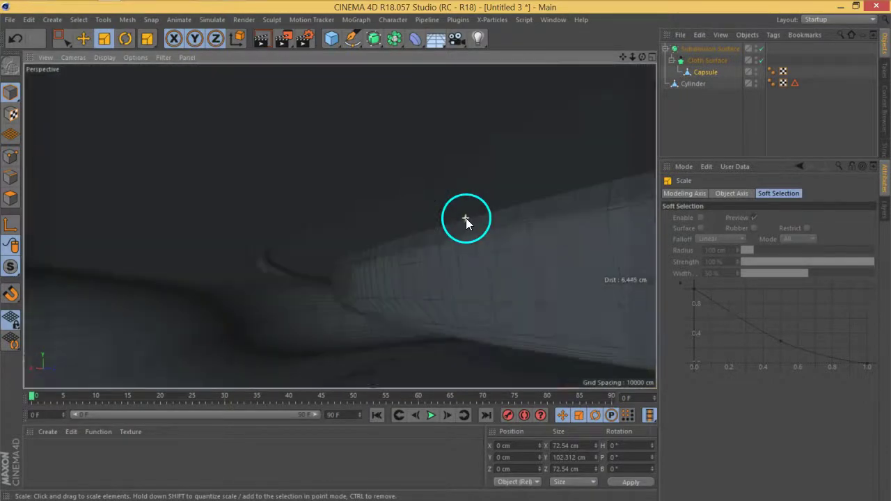
scroll(466, 216, "down", 5)
left_click_drag(454, 165, 372, 195, "alt")
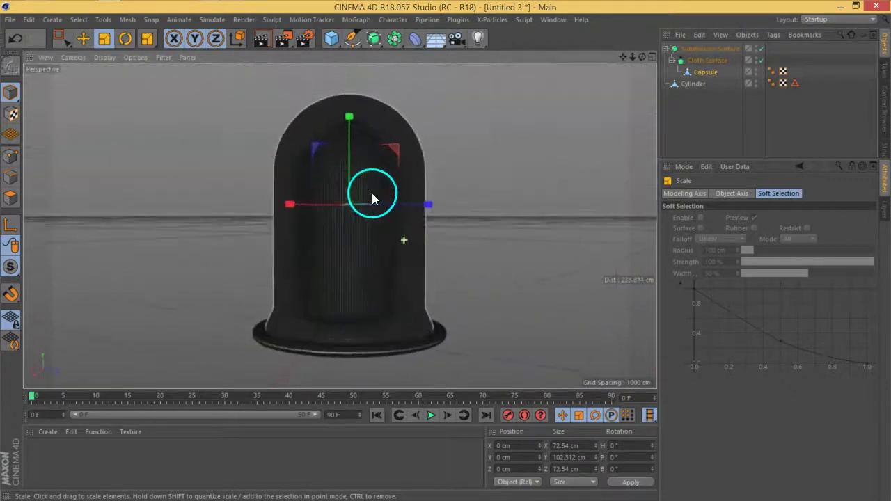
left_click(708, 143)
left_click(103, 57)
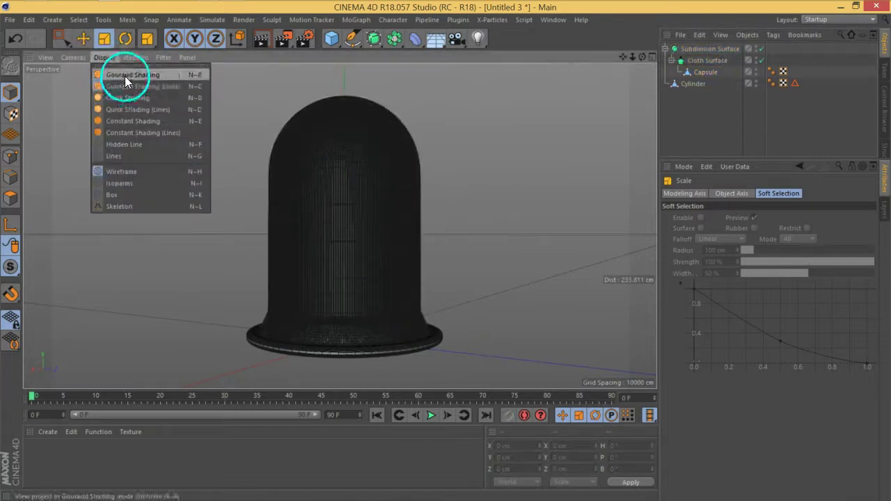
left_click(125, 75)
Examine the dome's fit in the disc groove up close and as a whole, and collapse the Subdivision Surface hierarchy.
mouse_move(516, 211)
left_mouse_down("alt")
mouse_move(470, 232)
mouse_move(473, 273)
mouse_move(538, 255)
mouse_move(477, 220)
left_mouse_up("alt")
scroll(419, 316, "up", 4)
scroll(417, 314, "up", 2)
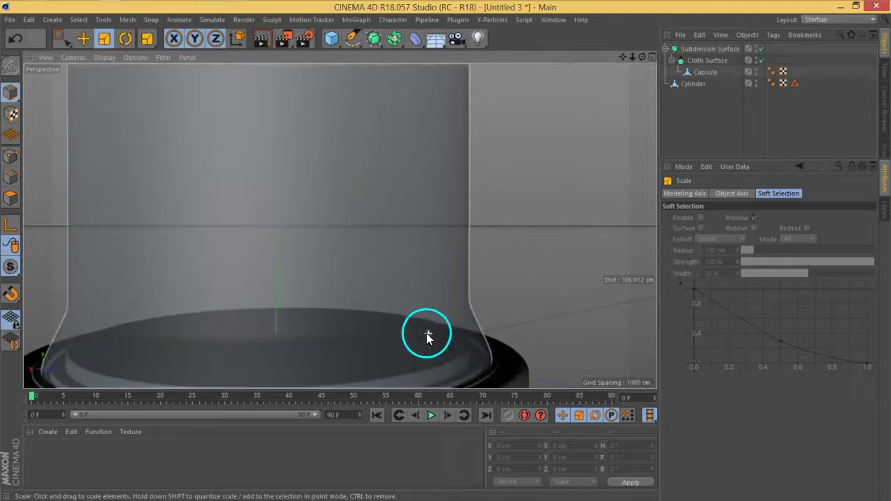
left_click_drag(422, 321, 457, 244, "alt")
left_click(665, 48)
scroll(336, 242, "down", 7)
left_click_drag(426, 247, 526, 312, "alt")
scroll(386, 261, "down", 3)
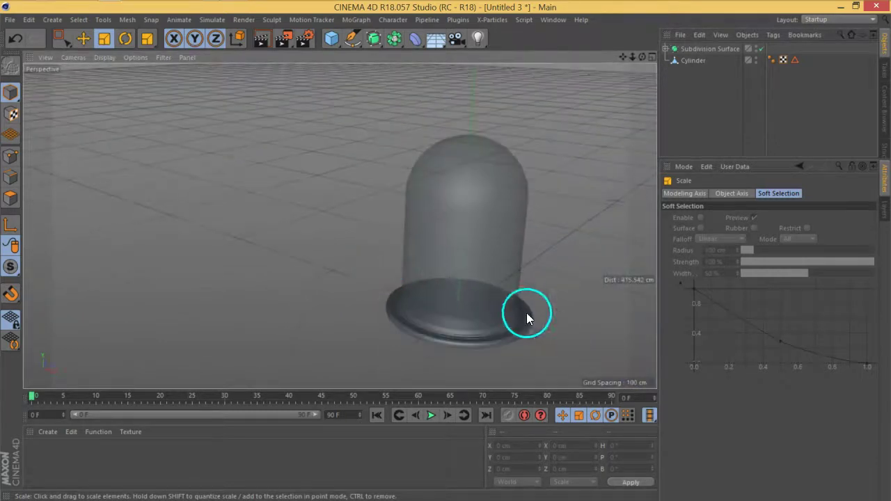
middle_click_drag(526, 312, 447, 262, "alt")
left_click_drag(448, 262, 457, 252, "alt")
Select the Subdivision Surface and the Cylinder together and group them under a Null.
left_click(692, 63)
left_click(700, 97)
left_click_drag(662, 44, 680, 112)
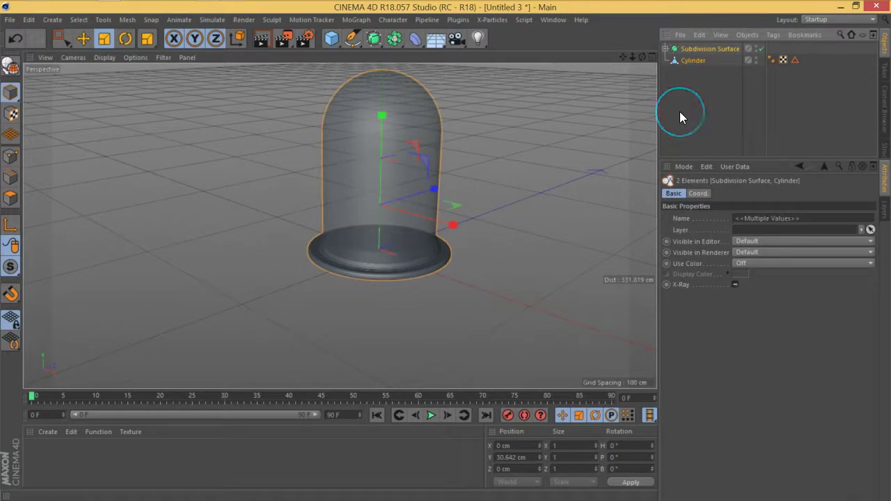
key("alt+g")
double_click(687, 49)
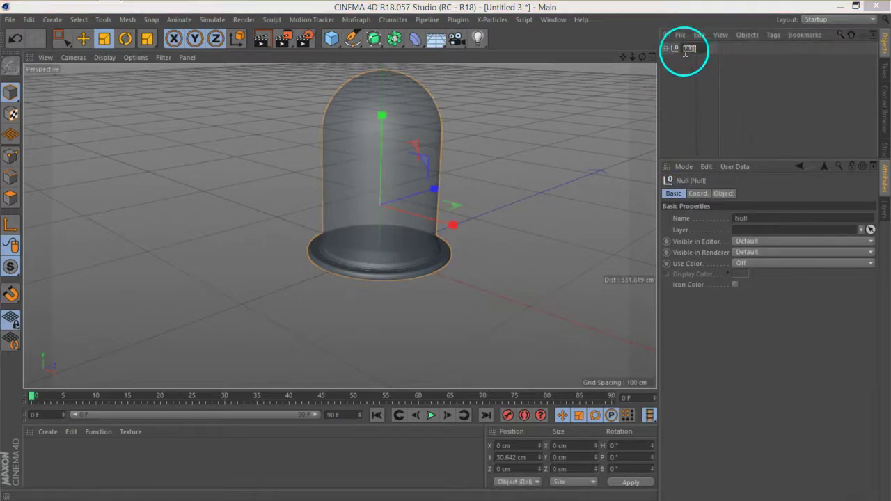
type("يخخة")
key("Return")
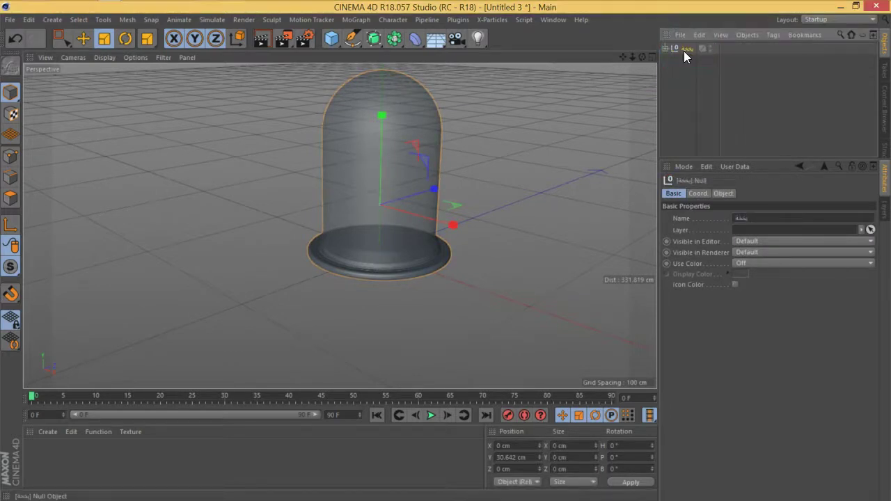
Rename the Null group as doom and deselect it.
double_click(685, 51)
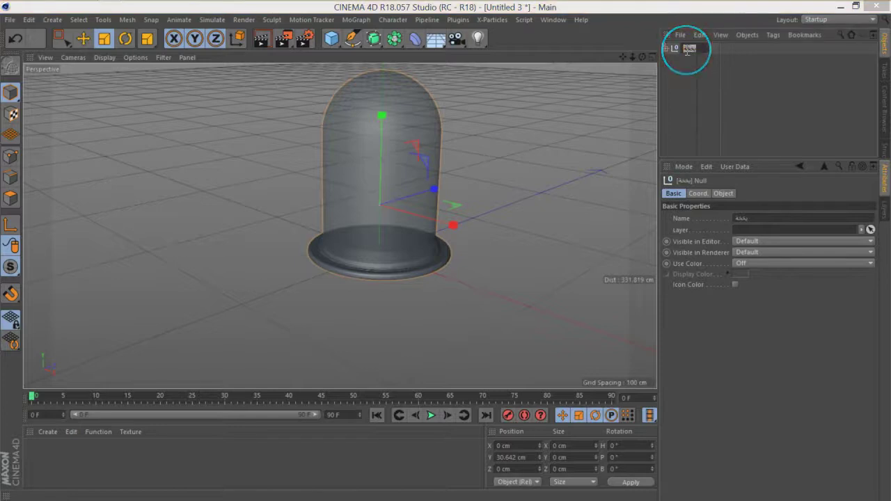
type("doom")
key("Return")
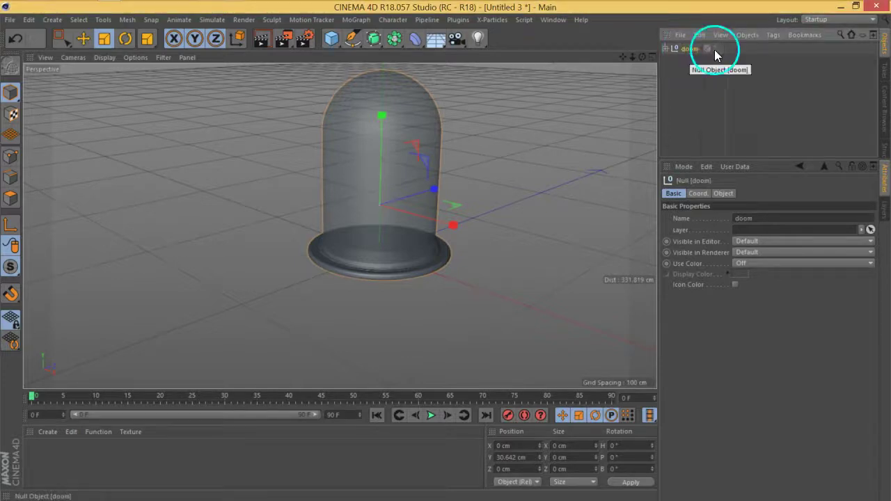
left_click(682, 71)
Open the rename dialog for the doom group, keep its name and deselect the group.
left_click_drag(384, 236, 391, 247, "alt")
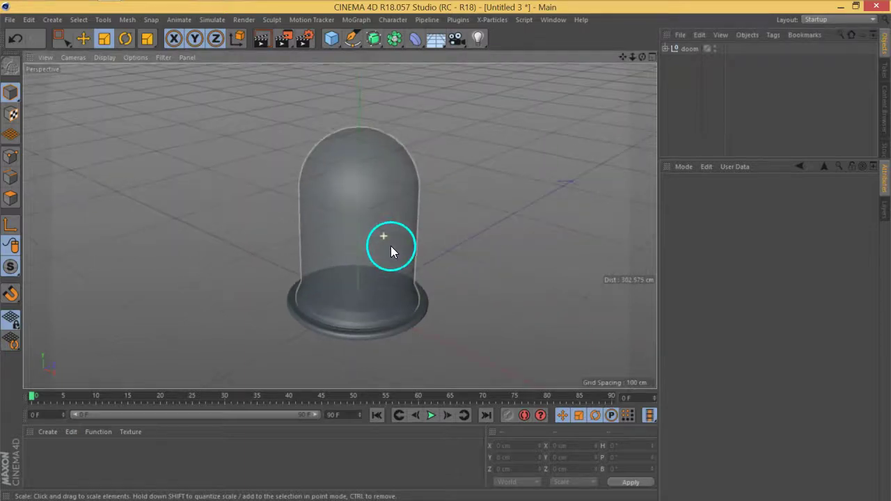
left_click(694, 48)
left_click(680, 35)
left_click(717, 91)
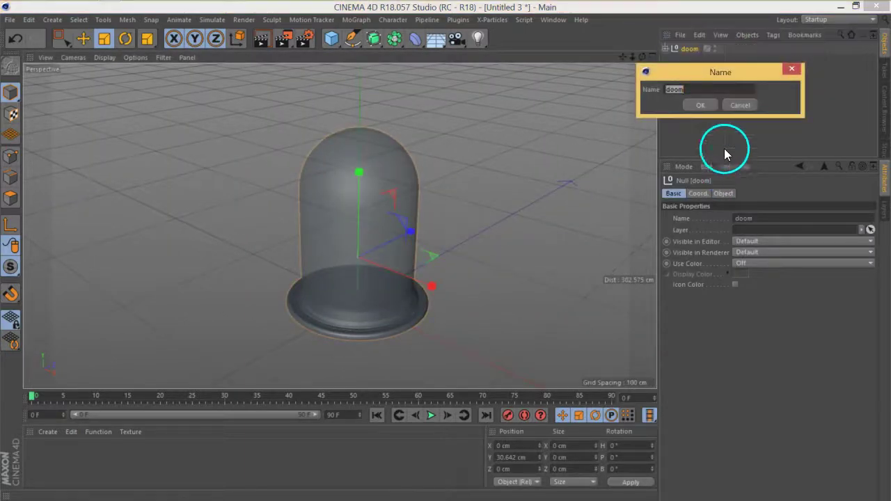
left_click(701, 104)
left_click(679, 97)
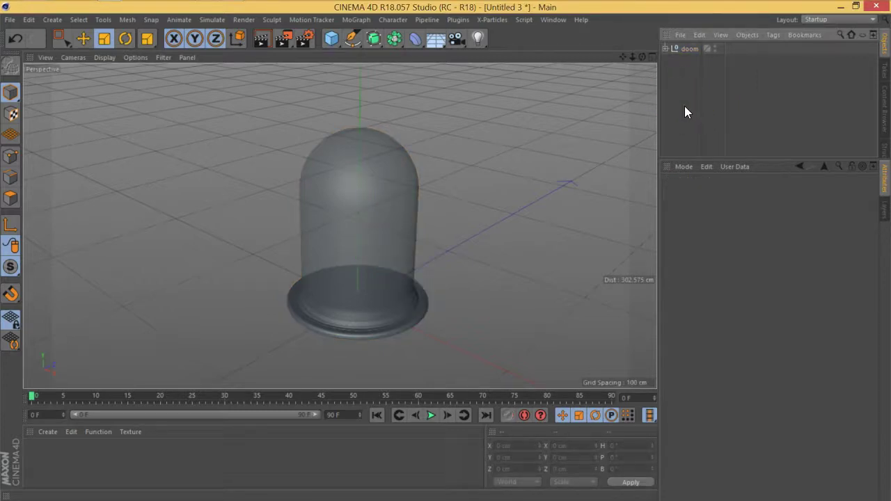
left_click(630, 113)
left_click(150, 105)
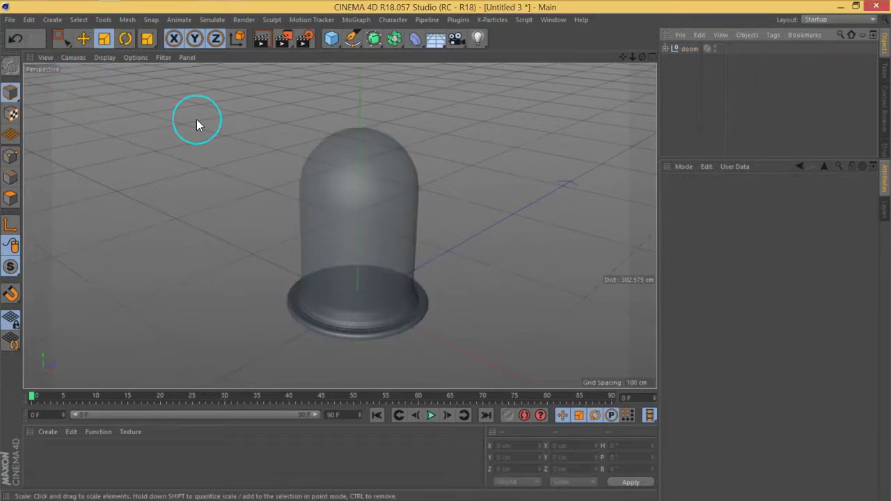